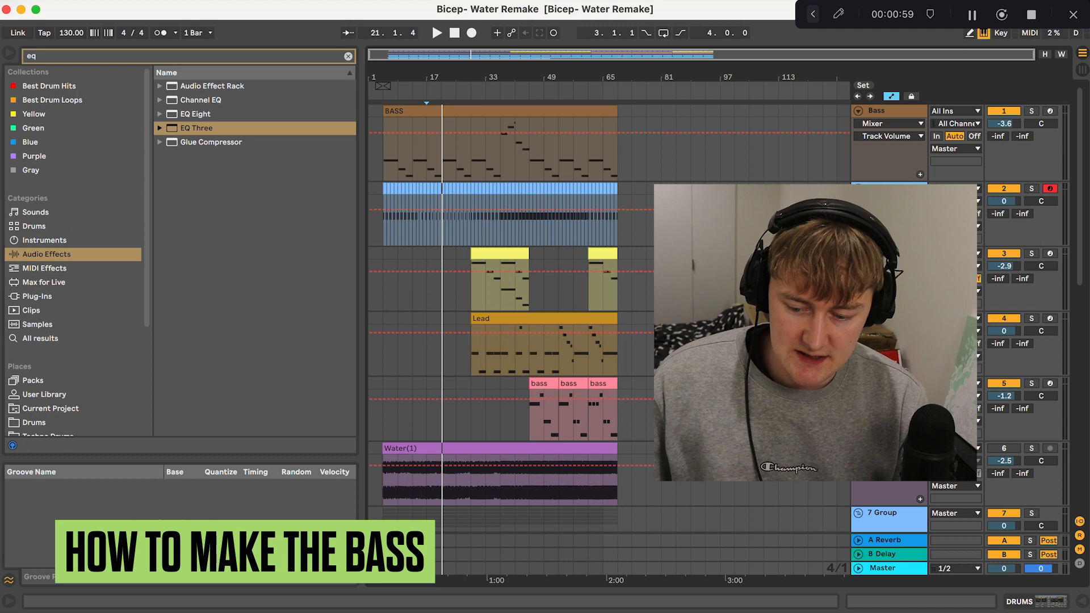
Step: Solo the Bass track and play it from bar 13 with the system volume raised
{"action": "left_click", "coordinate": [1031, 111]}
{"action": "left_click", "coordinate": [411, 163]}
{"action": "key", "text": "space"}
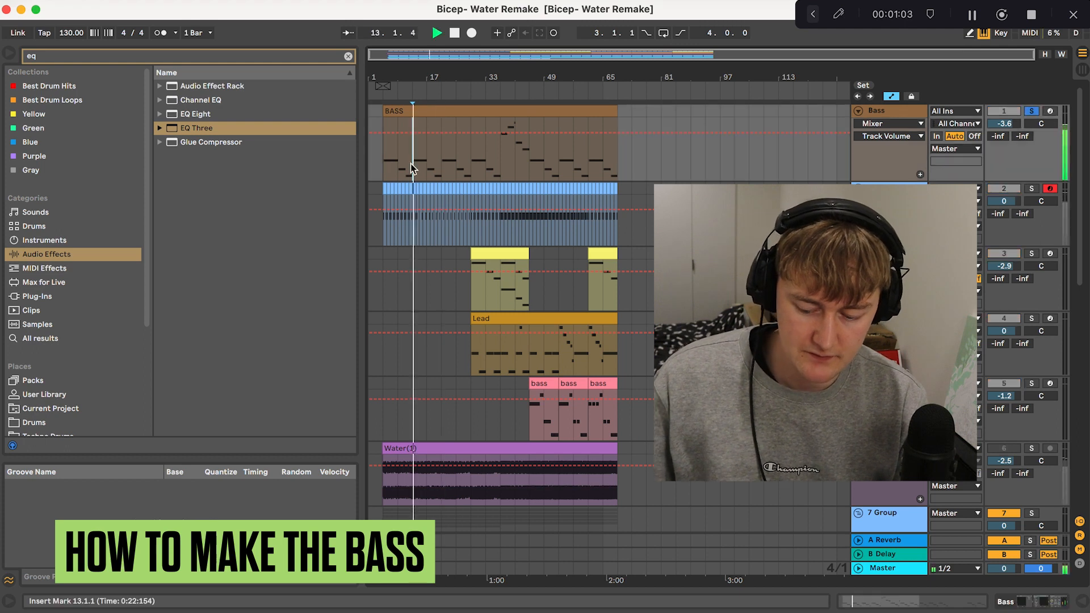
{"action": "key", "text": "XF86AudioRaiseVolume"}
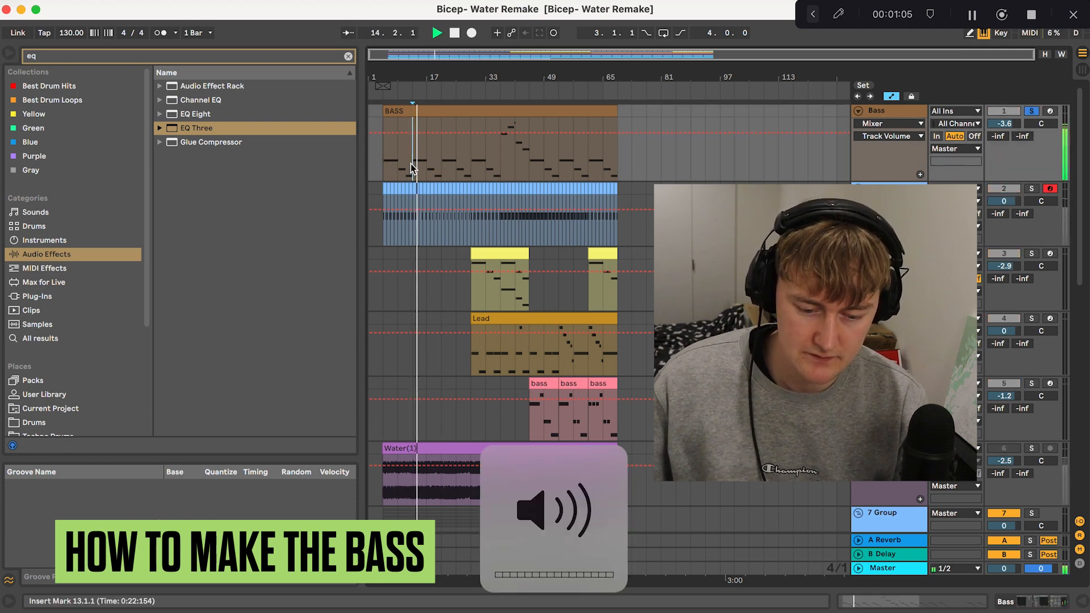
Step: Examine the BASS clip's MIDI notes, and open the Serum plug-in in the Bass track's device chain
{"action": "scroll", "coordinate": [410, 163], "scroll_direction": "up", "scroll_amount": 3}
{"action": "double_click", "coordinate": [410, 164]}
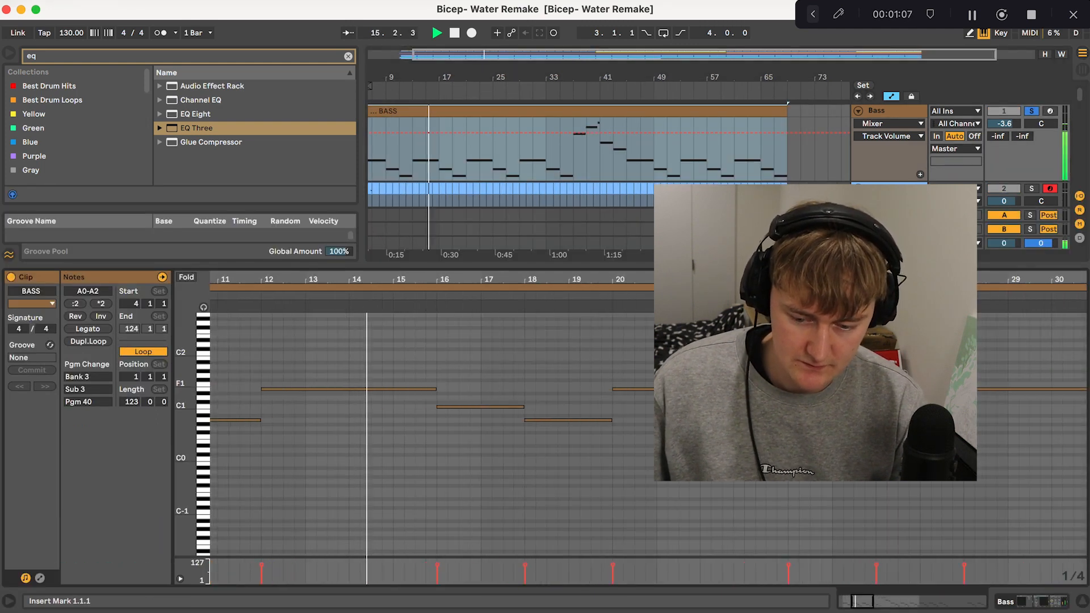
{"action": "key", "text": "shift+Tab"}
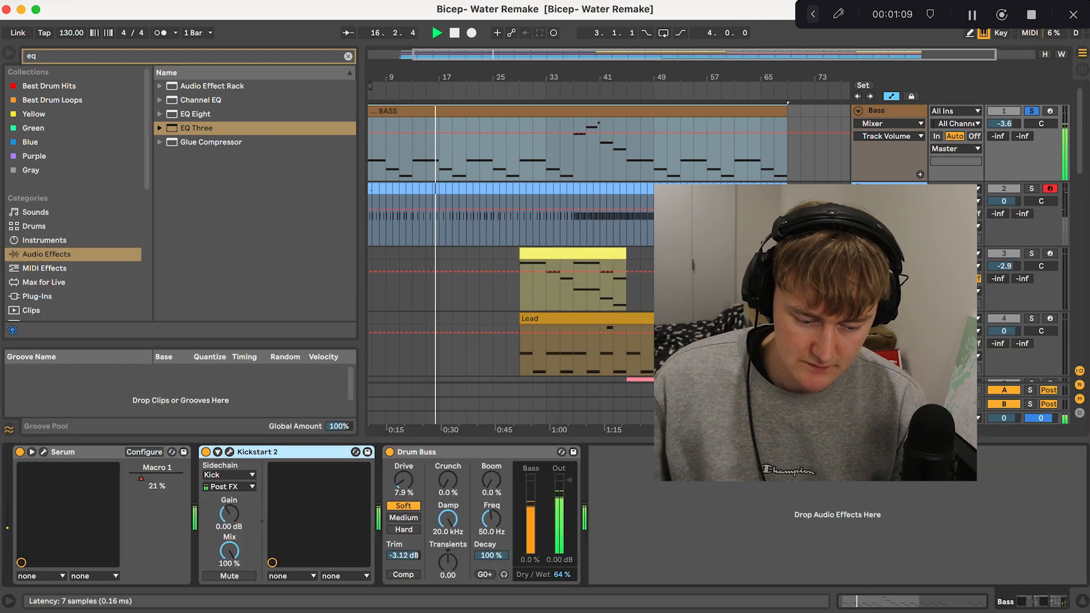
{"action": "left_click", "coordinate": [44, 452]}
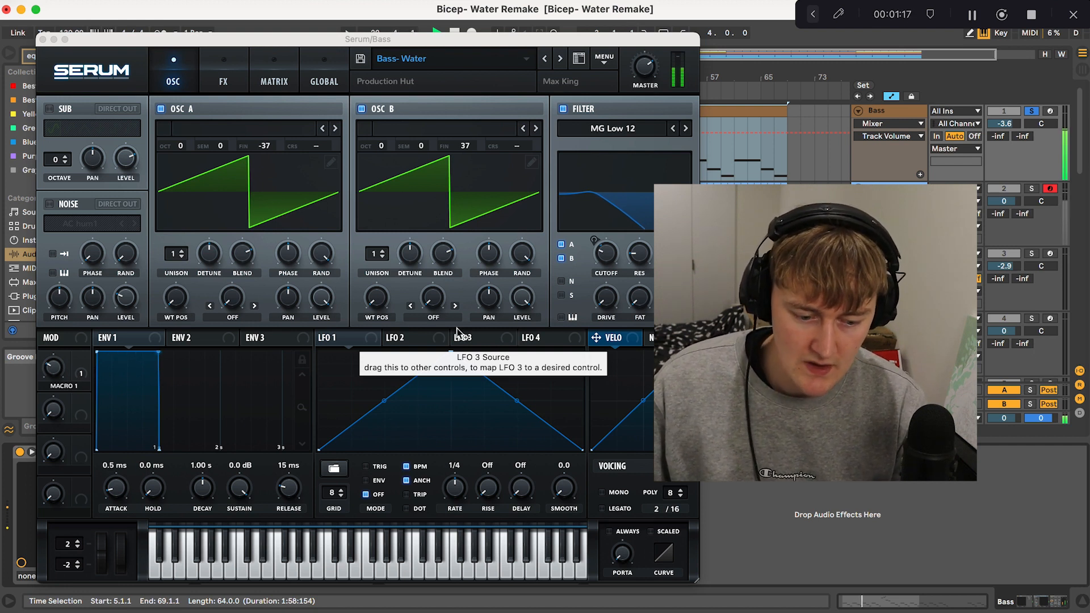
{"action": "key", "text": "space"}
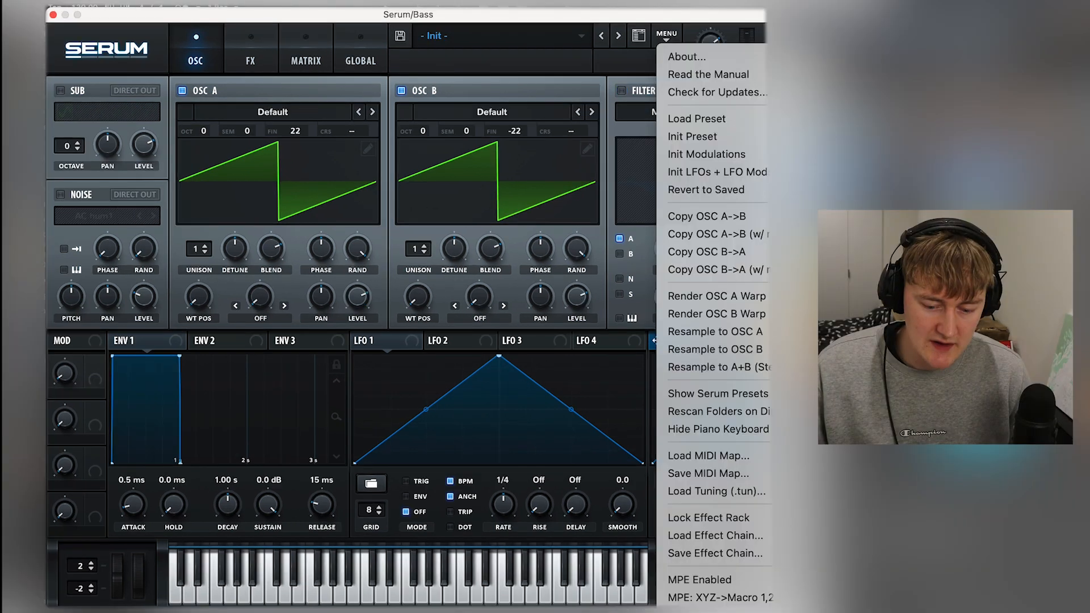
Step: Initialise the Serum preset and enable oscillator B with its fine tuning at -21 cents
{"action": "left_click", "coordinate": [694, 136]}
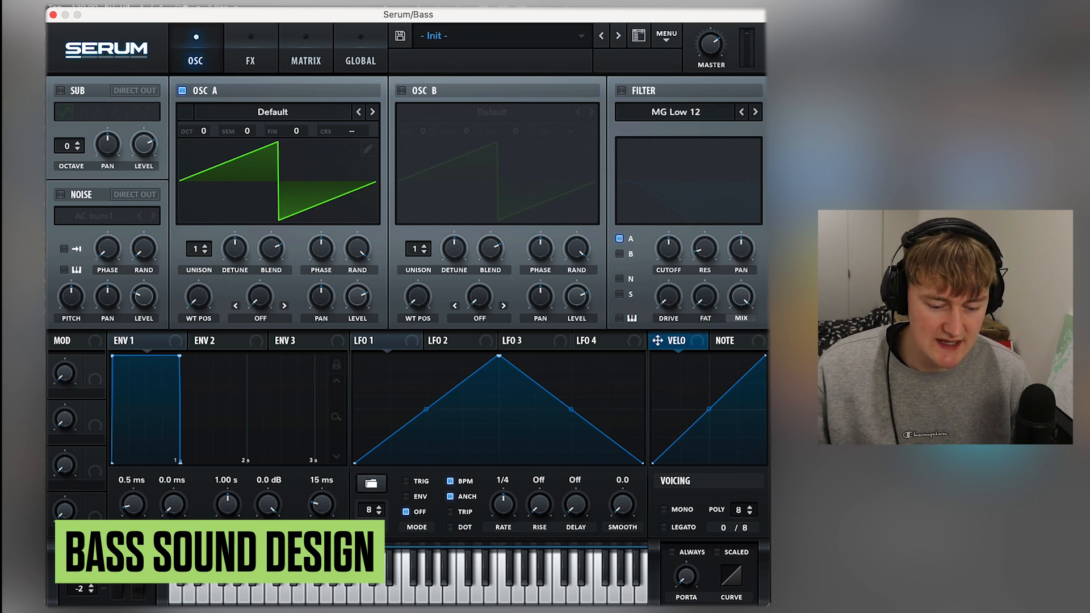
{"action": "left_click", "coordinate": [402, 91]}
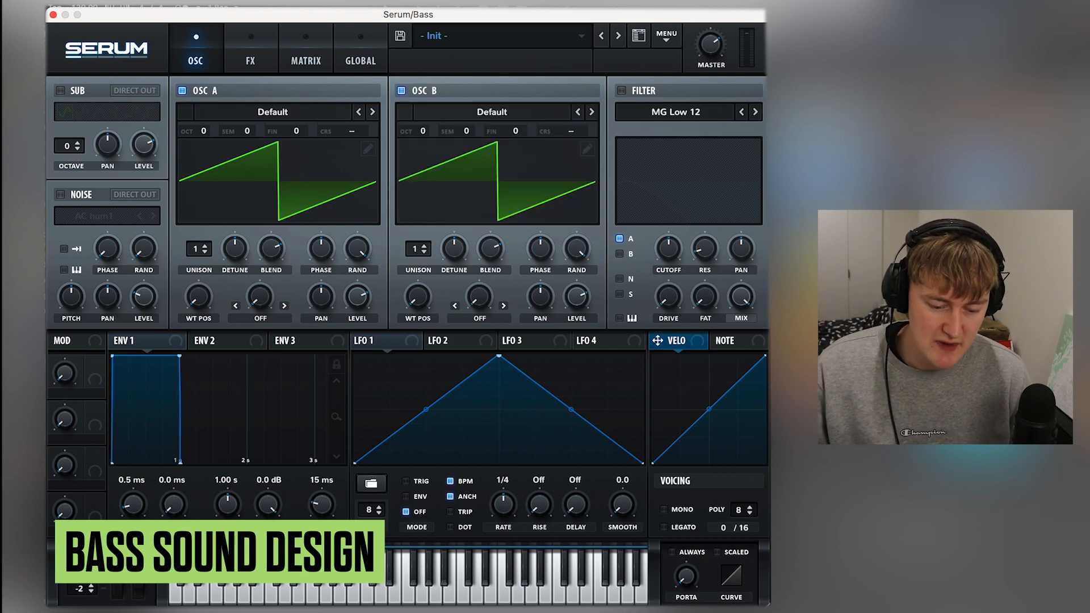
{"action": "left_click_drag", "start_coordinate": [515, 131], "coordinate": [515, 148]}
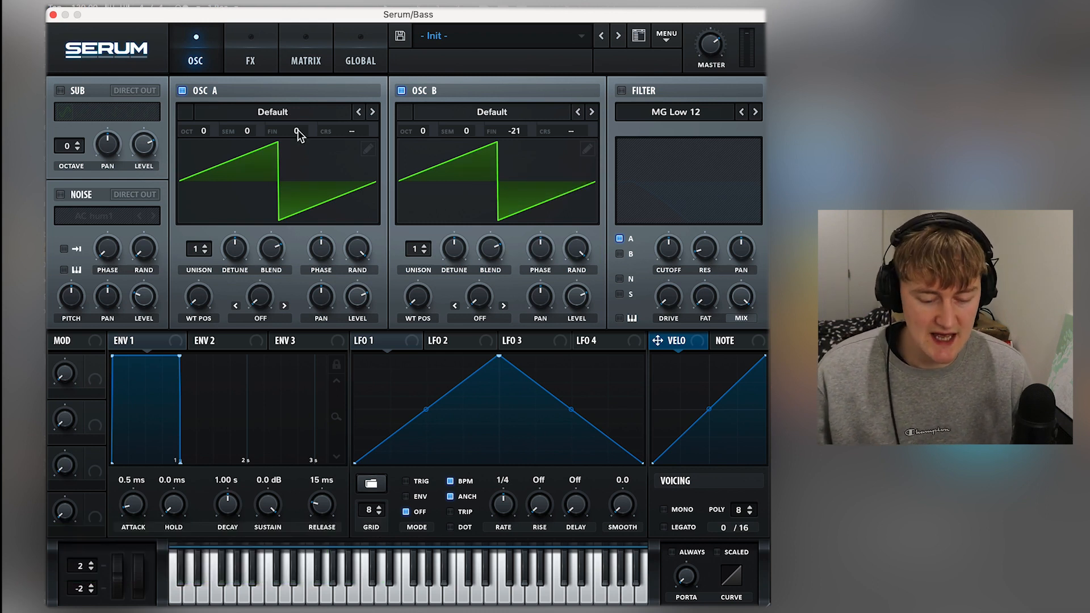
Step: Set oscillator A's fine tuning to 21 cents and play a test note on the patch
{"action": "left_click_drag", "start_coordinate": [298, 130], "coordinate": [298, 122]}
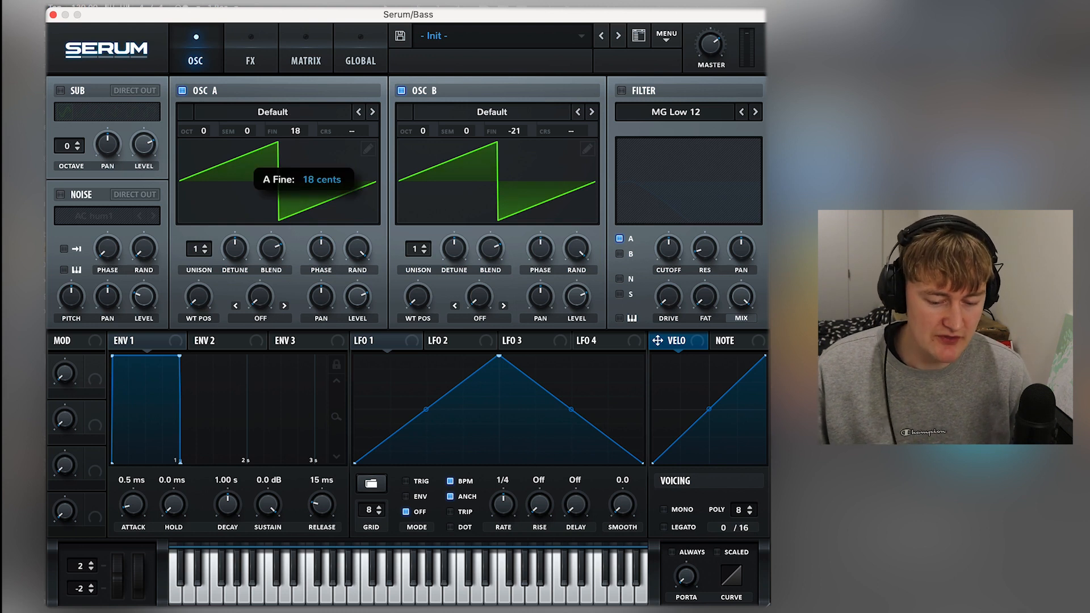
{"action": "left_click_drag", "start_coordinate": [296, 131], "coordinate": [296, 129]}
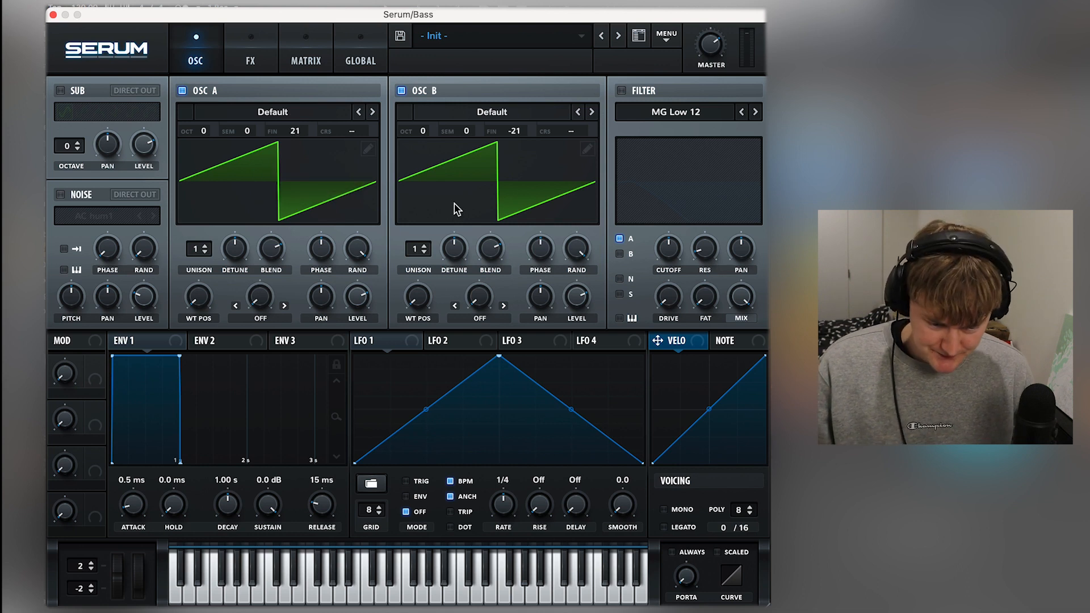
{"action": "key", "text": "d"}
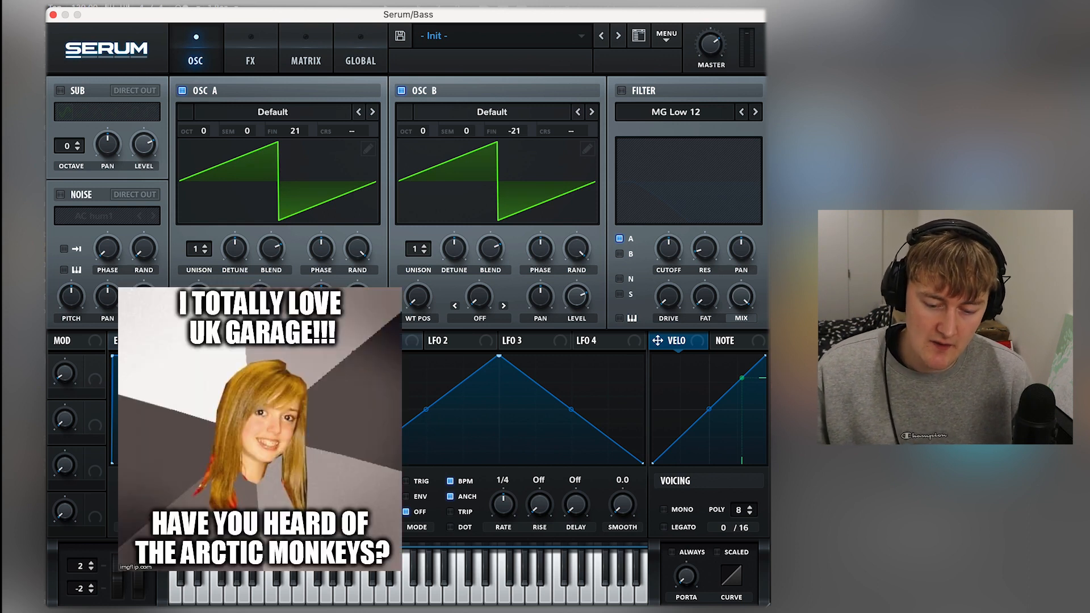
Step: Enable the MG Low 12 filter, route oscillator B into it alongside A, and lower its cutoff
{"action": "left_click", "coordinate": [622, 92]}
{"action": "left_click", "coordinate": [620, 255]}
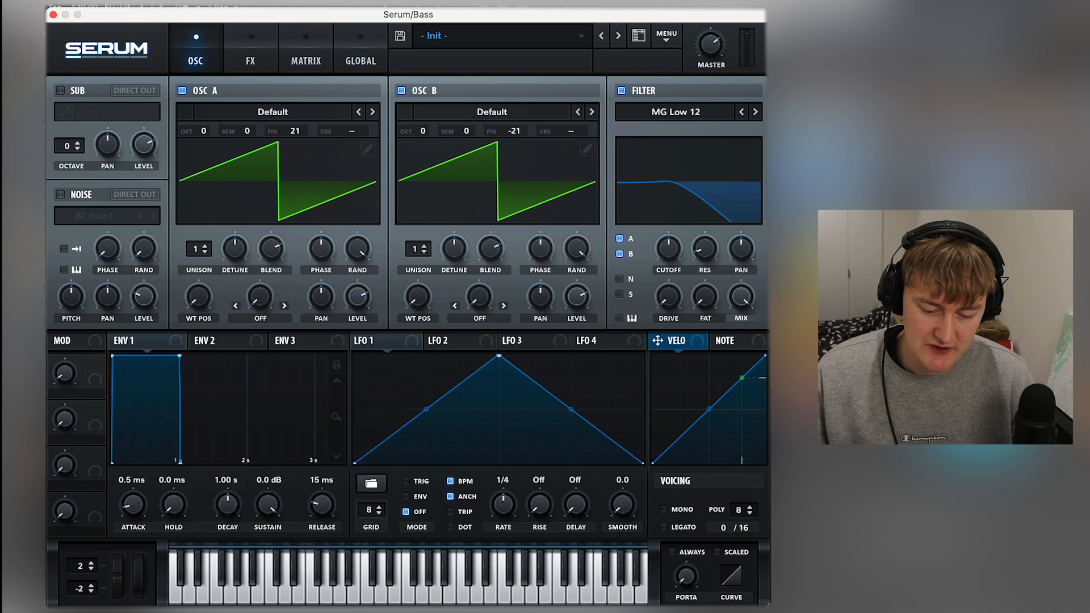
{"action": "left_click_drag", "start_coordinate": [668, 248], "coordinate": [671, 265]}
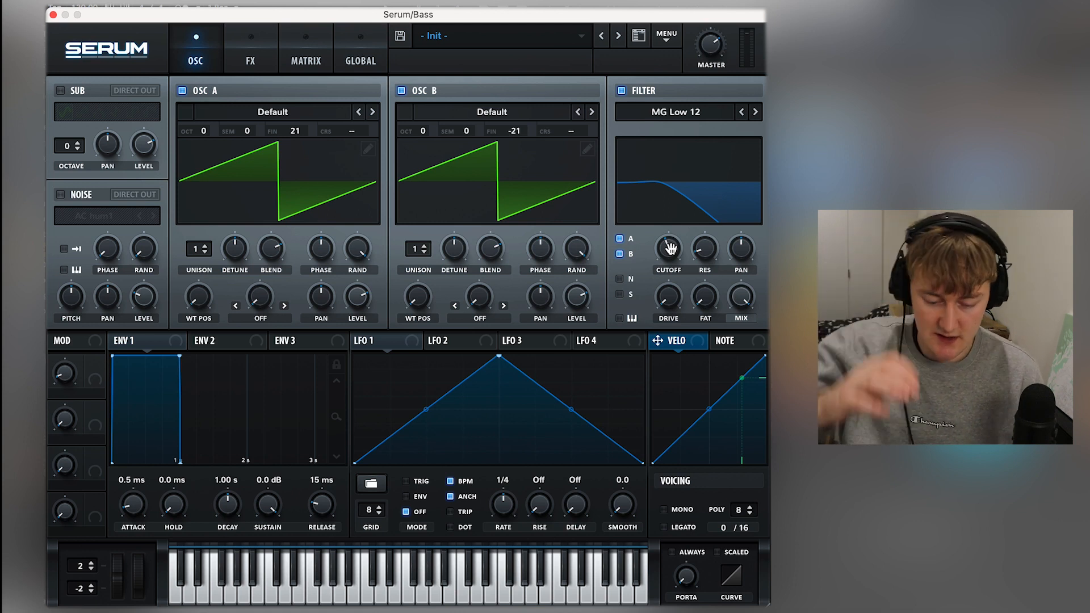
{"action": "left_click_drag", "start_coordinate": [671, 248], "coordinate": [671, 255]}
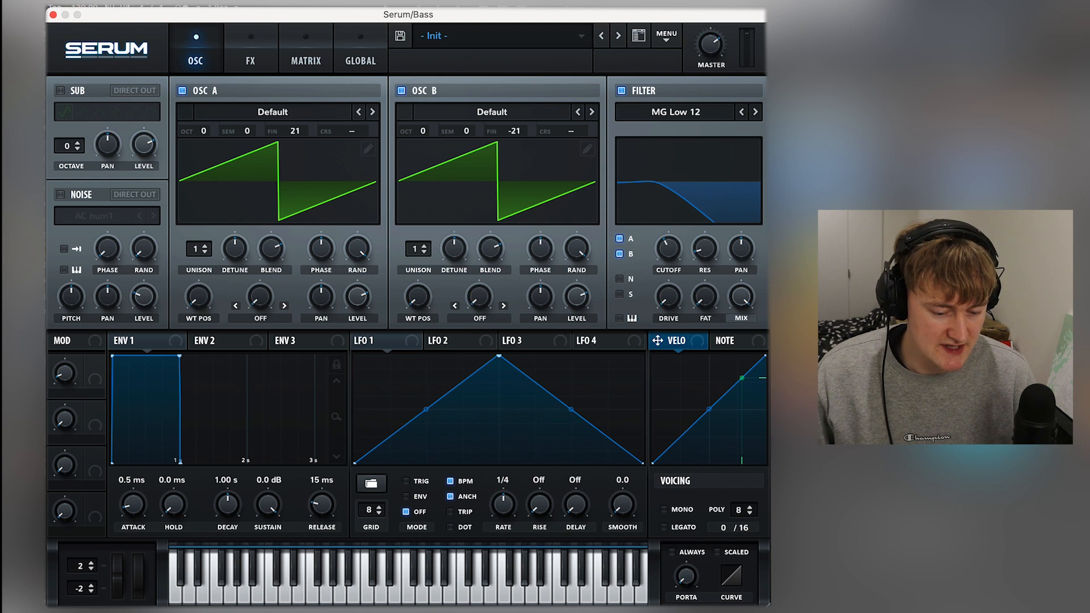
Step: Adjust the filter's resonance, drive and cutoff, and check the synth's effects page
{"action": "left_click_drag", "start_coordinate": [705, 249], "coordinate": [704, 244]}
{"action": "left_click_drag", "start_coordinate": [668, 296], "coordinate": [704, 289]}
{"action": "left_click_drag", "start_coordinate": [668, 249], "coordinate": [668, 246]}
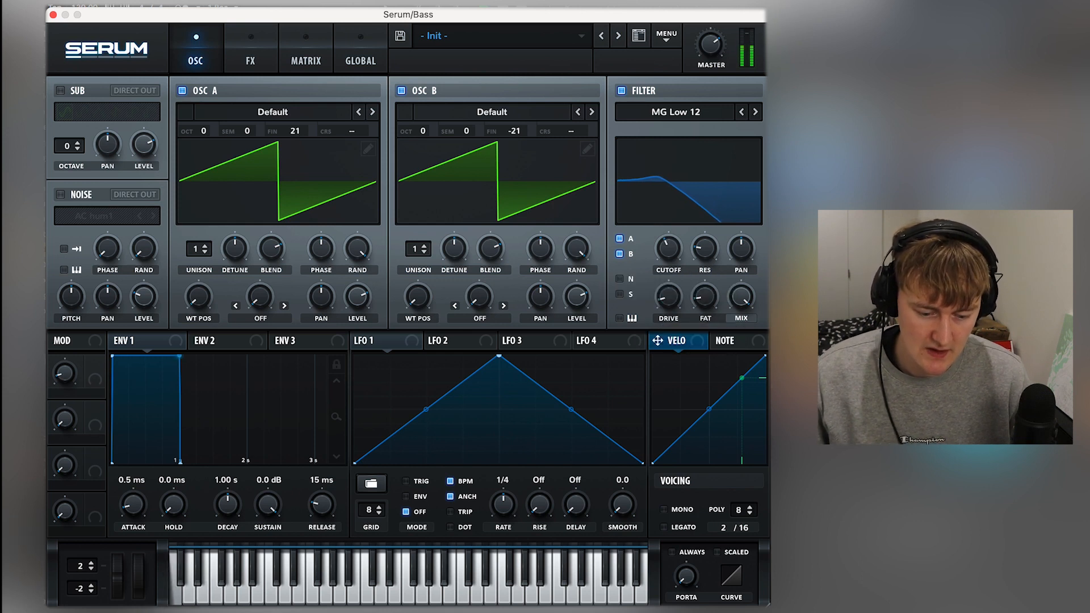
{"action": "left_click", "coordinate": [250, 57]}
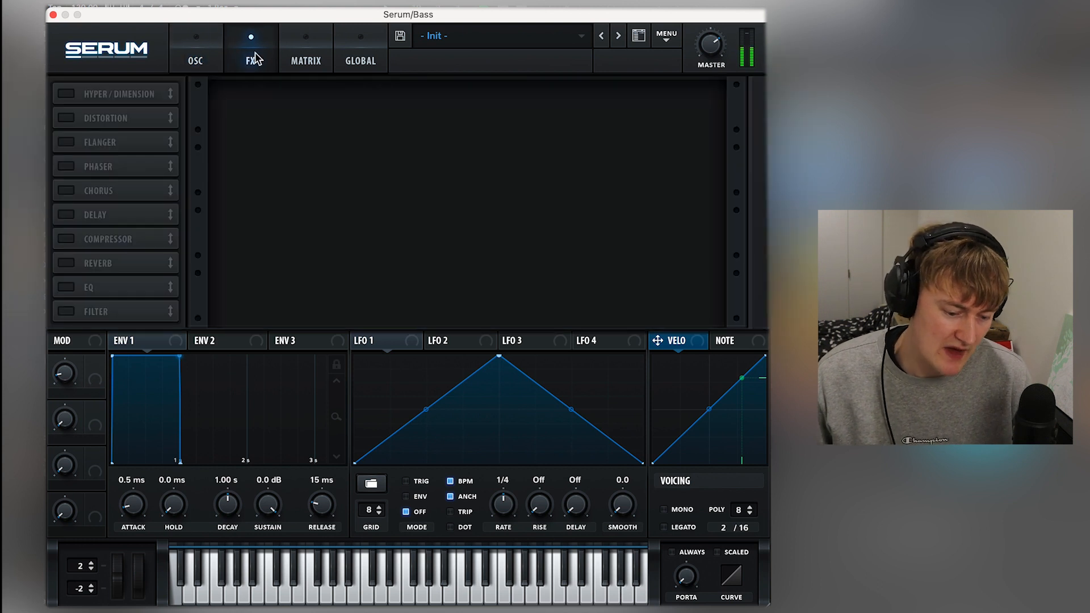
{"action": "left_click", "coordinate": [206, 53]}
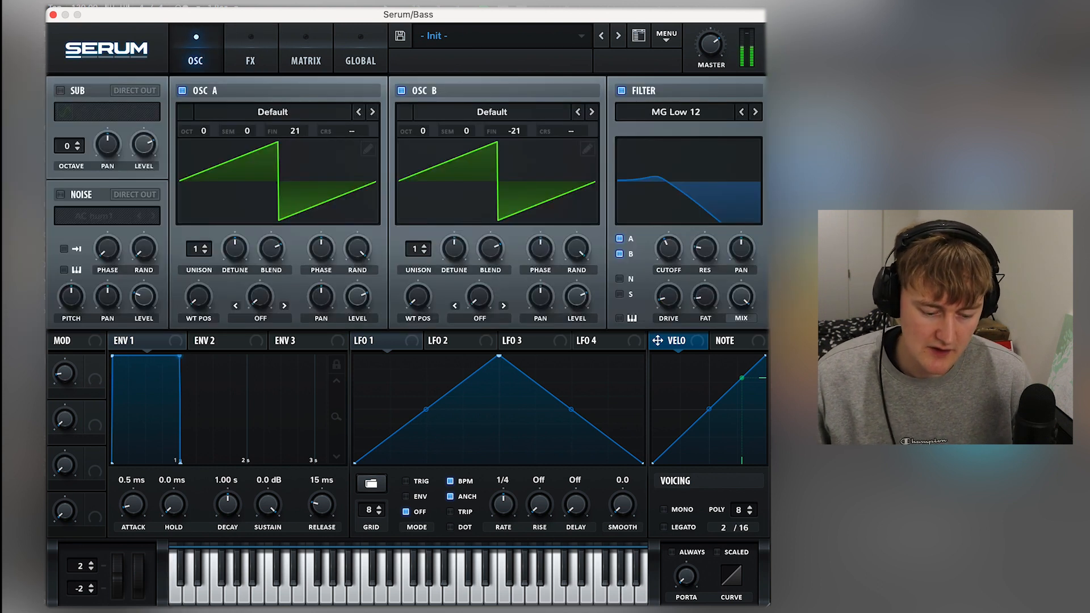
Step: Load the Bass- Water preset in Serum and assign Macro 2 to the filter cutoff
{"action": "left_click", "coordinate": [434, 36]}
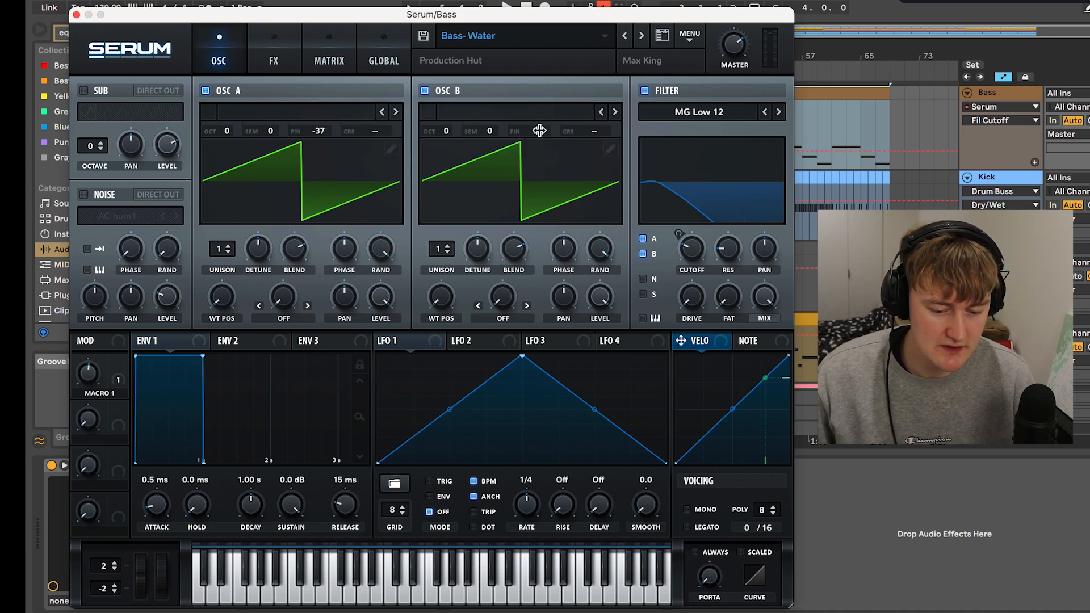
{"action": "key", "text": "space"}
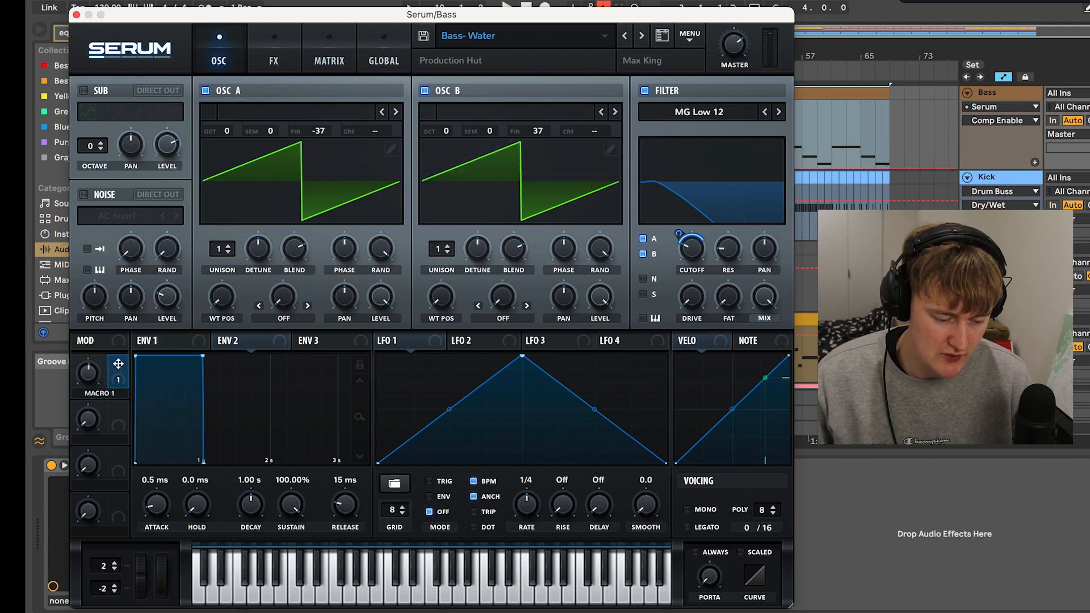
{"action": "left_click_drag", "start_coordinate": [118, 409], "coordinate": [678, 261]}
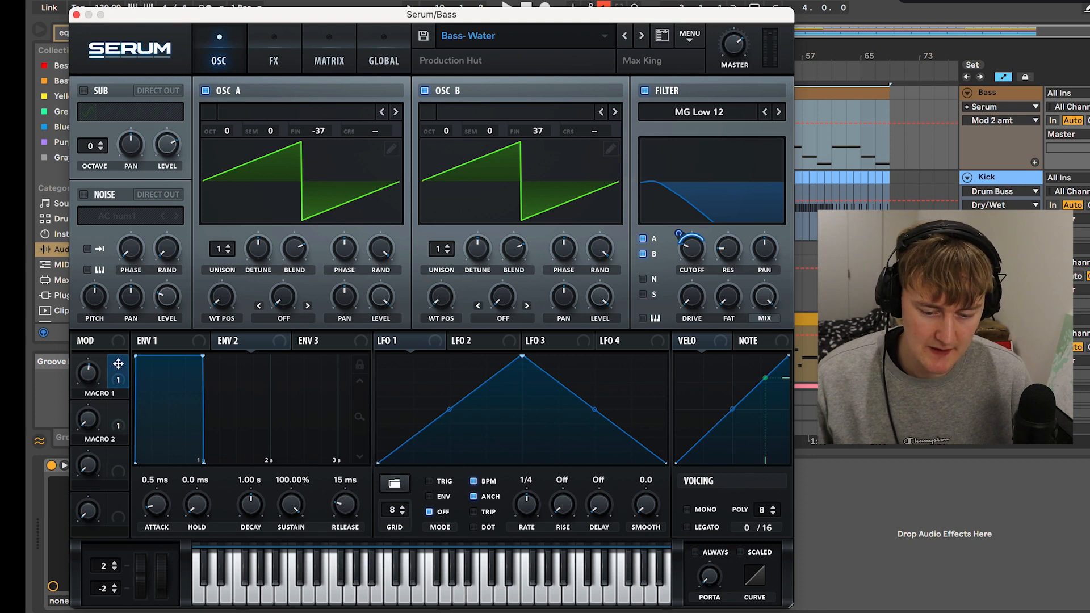
Step: Re-enable the overridden automation and show the Bass track's Serum Macro 1 automation lane
{"action": "left_click_drag", "start_coordinate": [341, 14], "coordinate": [546, 263]}
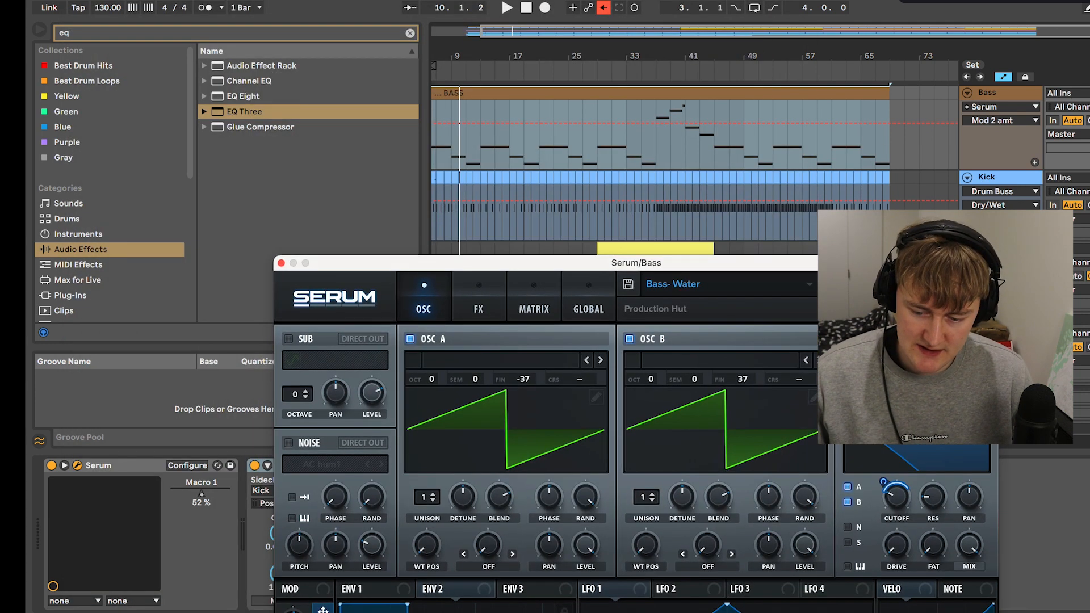
{"action": "left_click", "coordinate": [1001, 92]}
{"action": "left_click", "coordinate": [604, 8]}
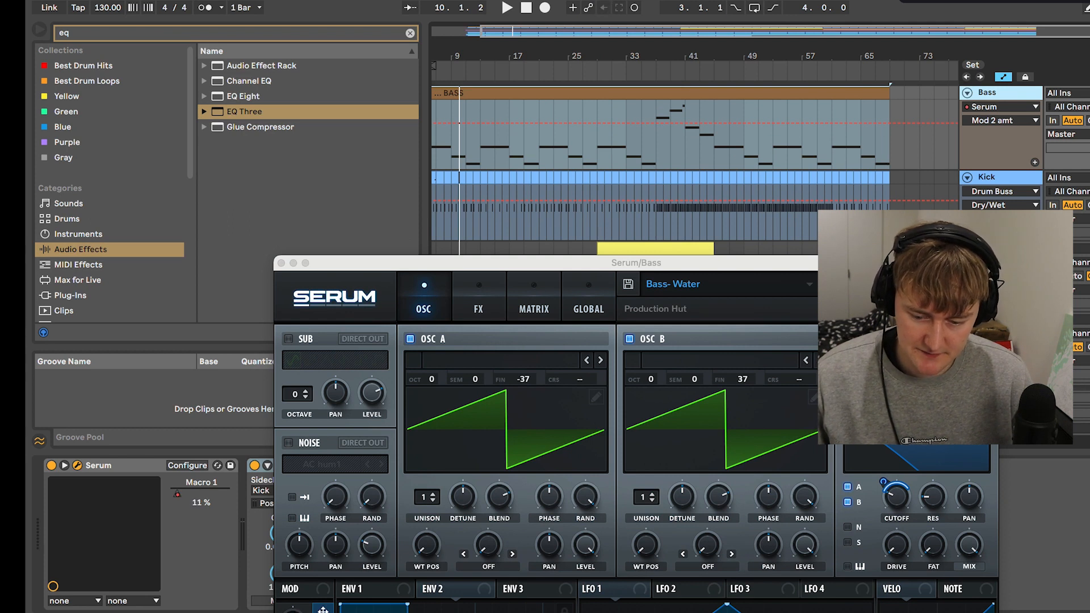
{"action": "left_click", "coordinate": [1004, 120]}
{"action": "left_click", "coordinate": [994, 144]}
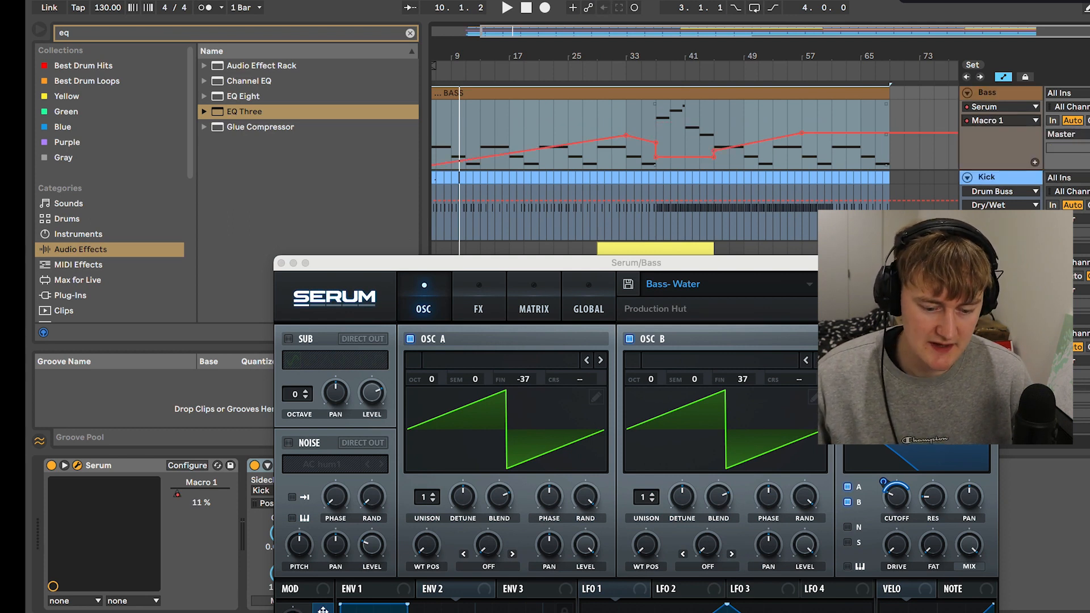
Step: Play the Bass track's Macro 1 automation from the clip's start and from bar 29
{"action": "key", "text": "space"}
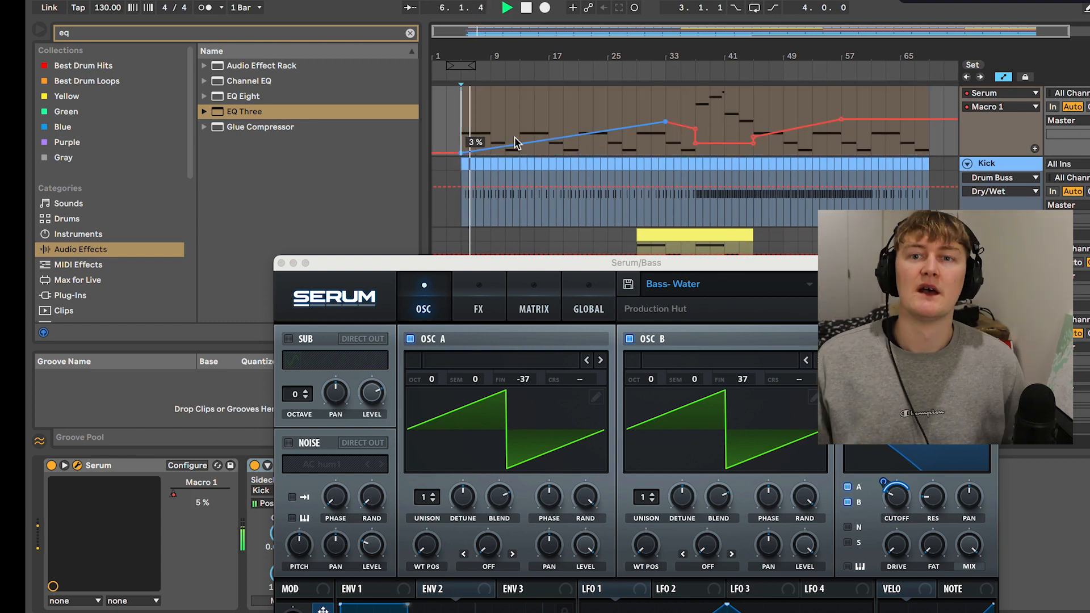
{"action": "left_click", "coordinate": [635, 91]}
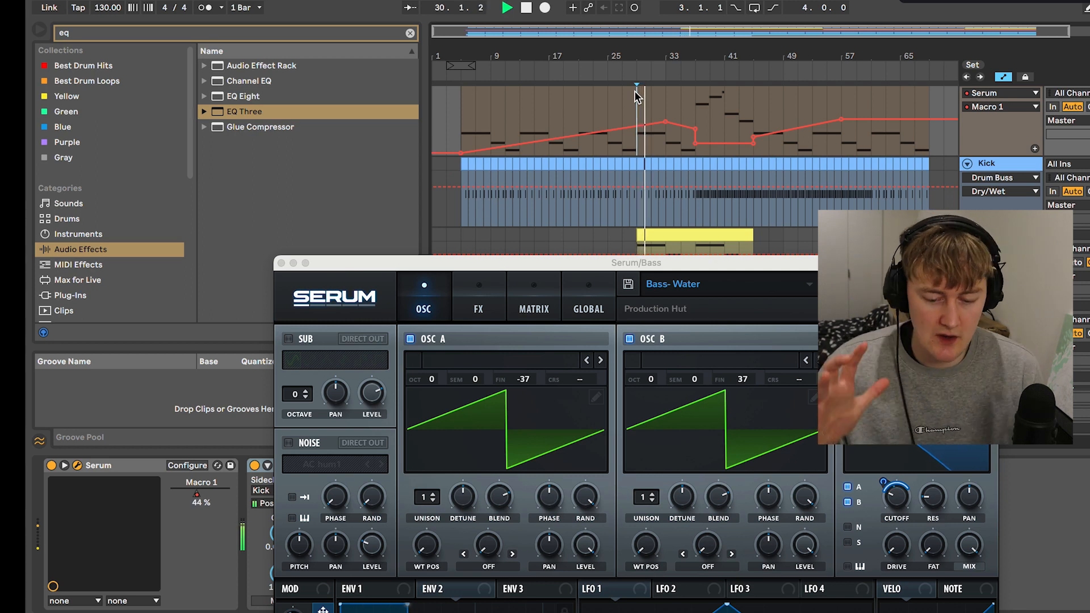
{"action": "key", "text": "space"}
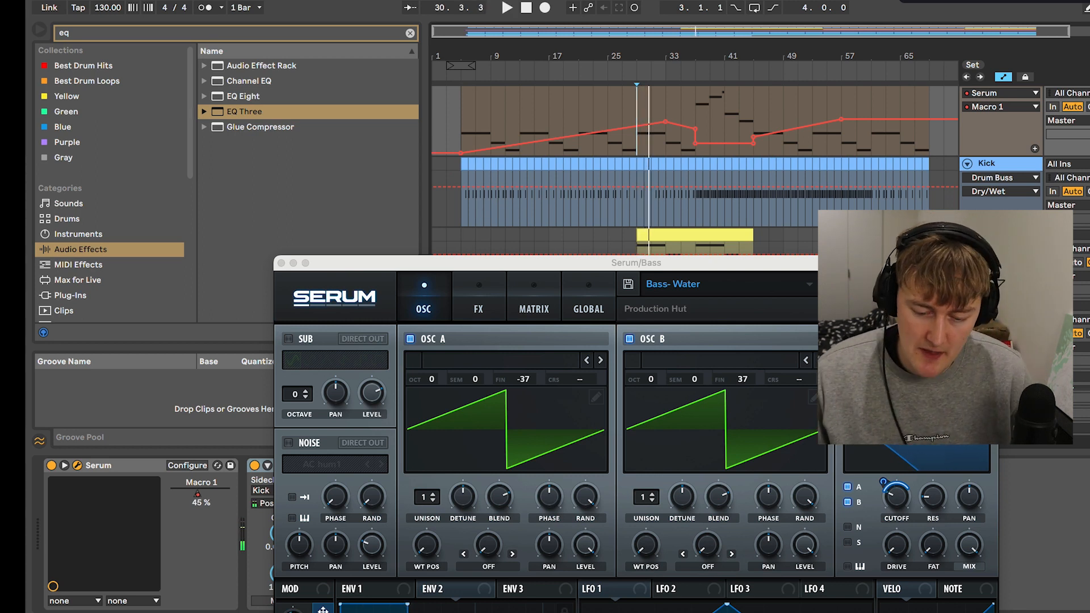
Step: Inspect the Kickstart 2 sidechain settings on the Bass track and toggle its Drum Buss device
{"action": "key", "text": "super+alt+p"}
{"action": "left_click", "coordinate": [280, 465]}
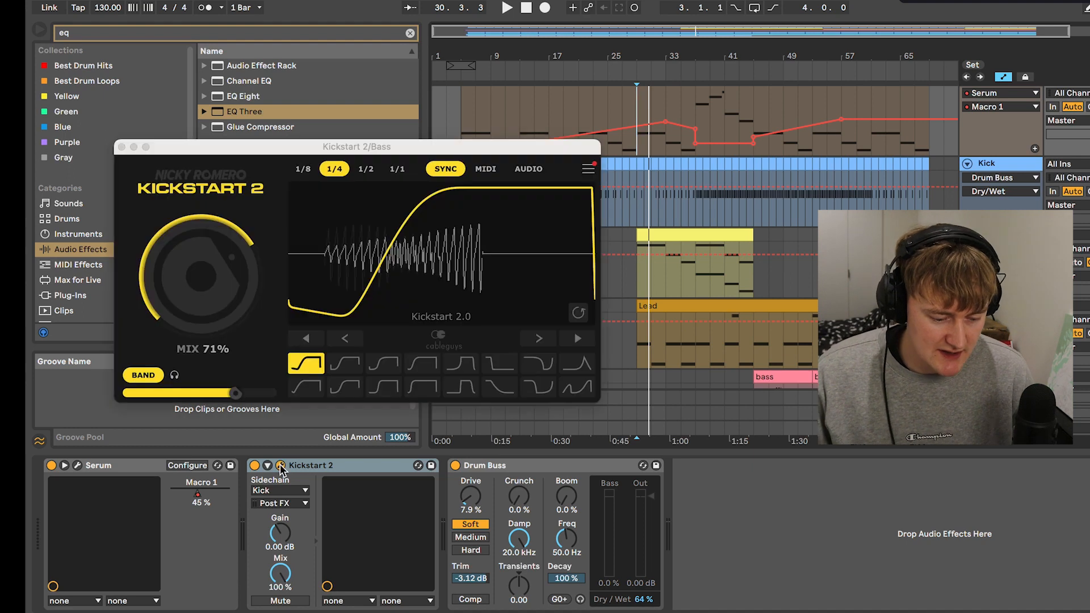
{"action": "left_click", "coordinate": [281, 465]}
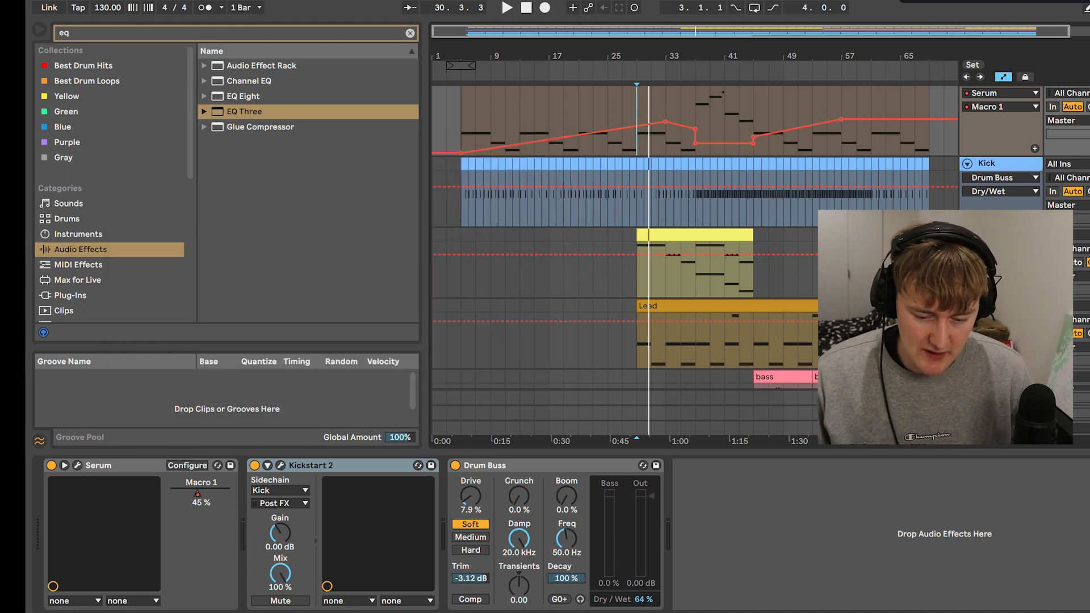
{"action": "left_click", "coordinate": [456, 466]}
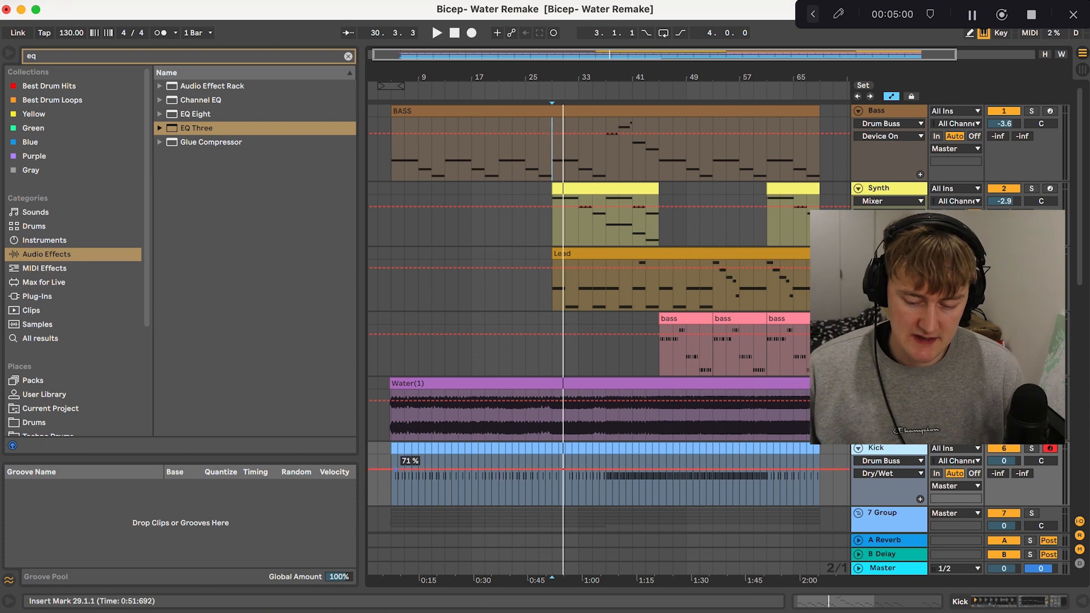
Step: Look through the Kick, snare, hat and water tracks in the arrangement during playback
{"action": "scroll", "coordinate": [398, 469], "scroll_direction": "up", "scroll_amount": 5}
{"action": "scroll", "coordinate": [567, 341], "scroll_direction": "down", "scroll_amount": 2}
{"action": "scroll", "coordinate": [625, 318], "scroll_direction": "down", "scroll_amount": 4}
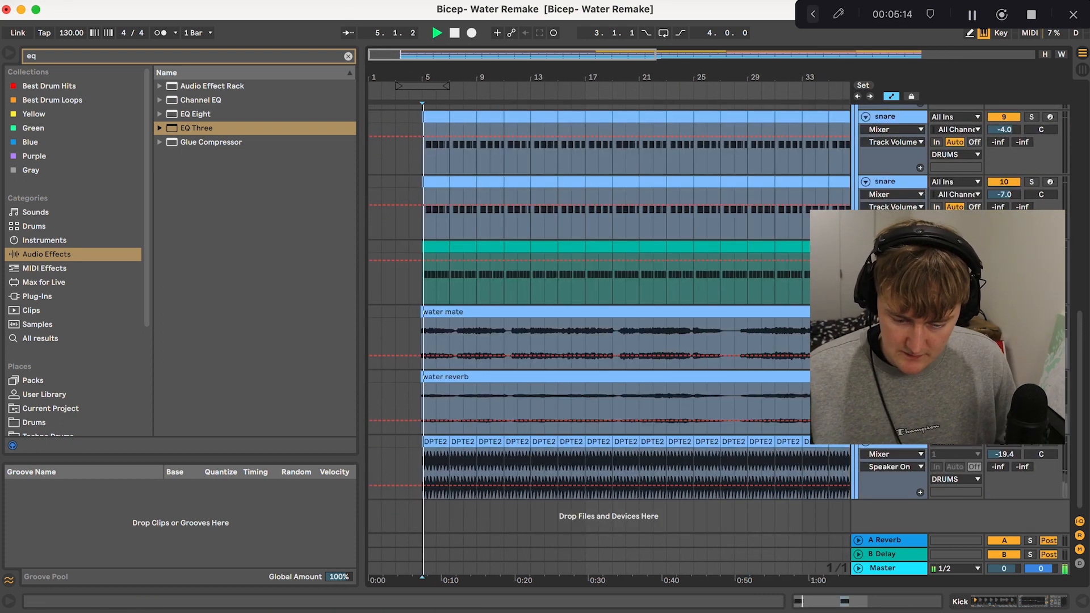
{"action": "scroll", "coordinate": [590, 341], "scroll_direction": "down", "scroll_amount": 3}
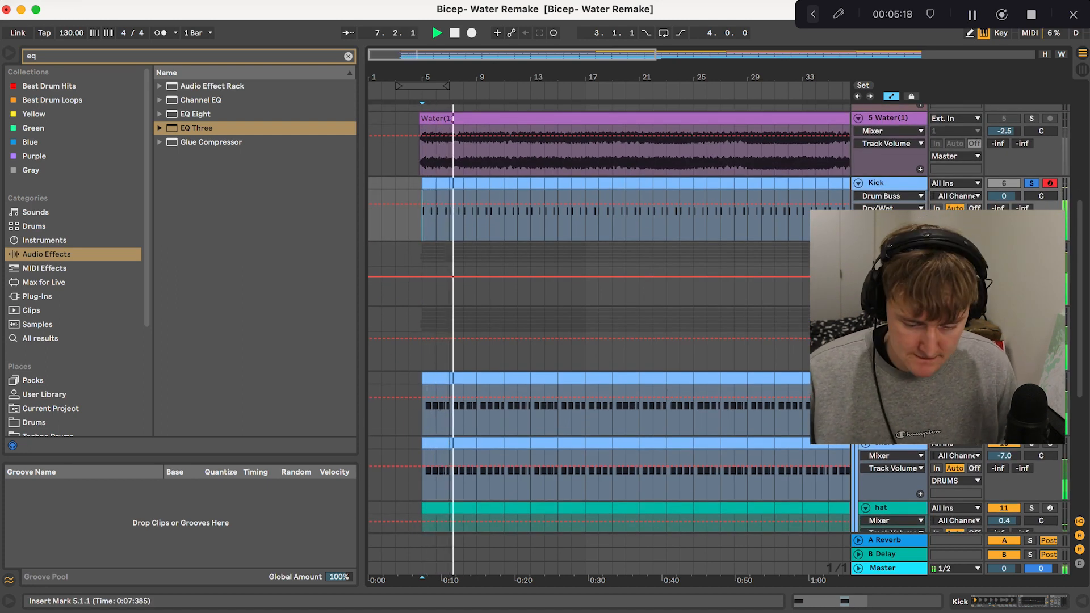
{"action": "scroll", "coordinate": [466, 265], "scroll_direction": "up", "scroll_amount": 5}
{"action": "scroll", "coordinate": [466, 265], "scroll_direction": "down", "scroll_amount": 3}
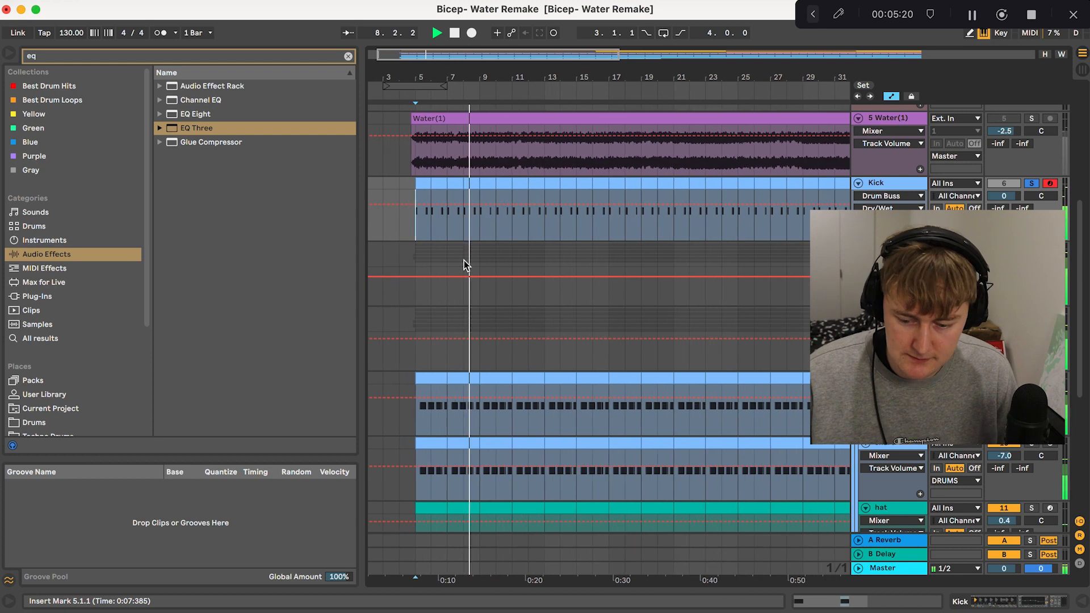
Step: Show the Kick track's device chain and open its first MIDI clip to examine the kick pattern
{"action": "key", "text": "shift+Tab"}
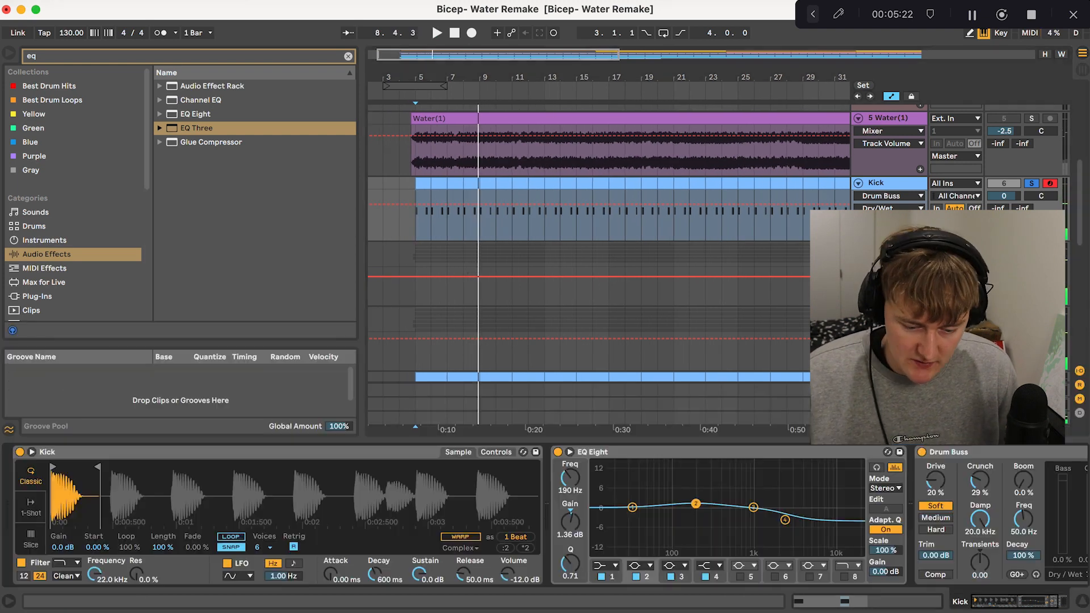
{"action": "double_click", "coordinate": [426, 184]}
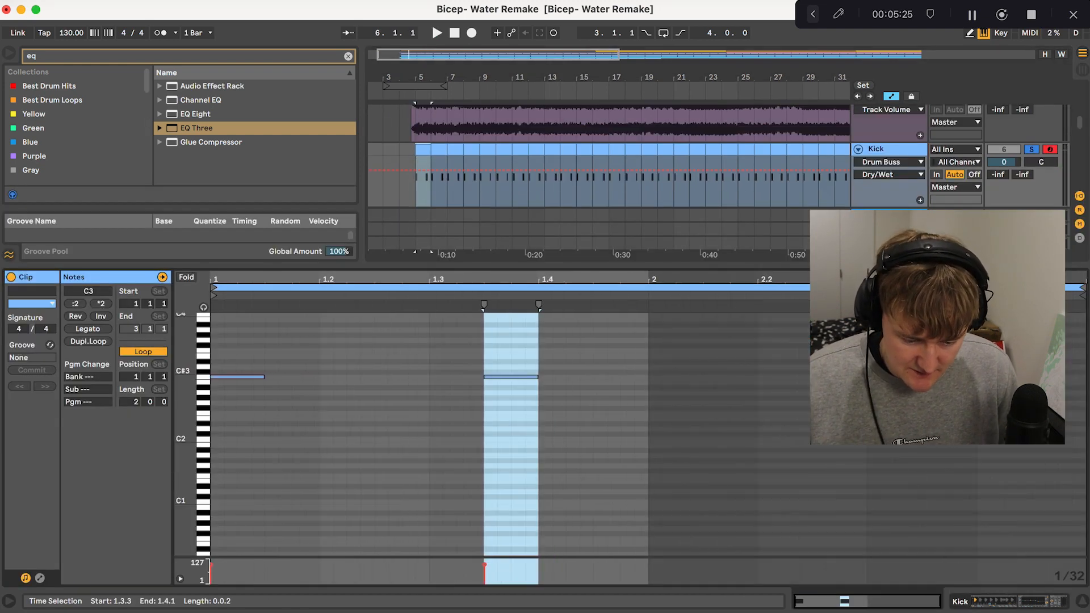
Step: Examine the notes of the kick pattern in the Kick track's first clip and close the note editor
{"action": "left_click", "coordinate": [237, 377]}
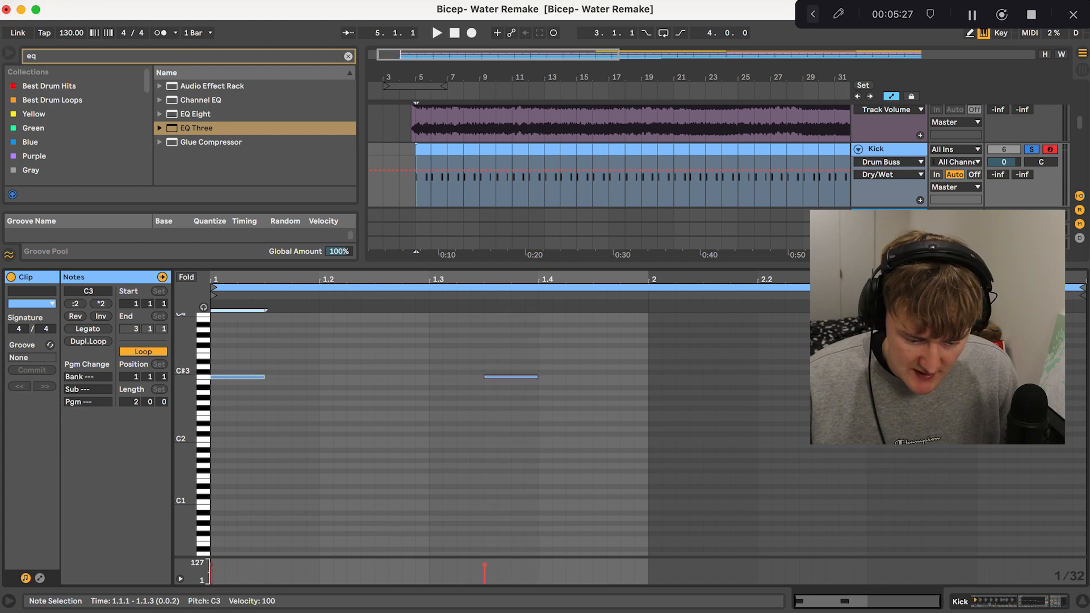
{"action": "left_click", "coordinate": [502, 398]}
{"action": "scroll", "coordinate": [503, 397], "scroll_direction": "up", "scroll_amount": 3}
{"action": "scroll", "coordinate": [502, 397], "scroll_direction": "down", "scroll_amount": 4}
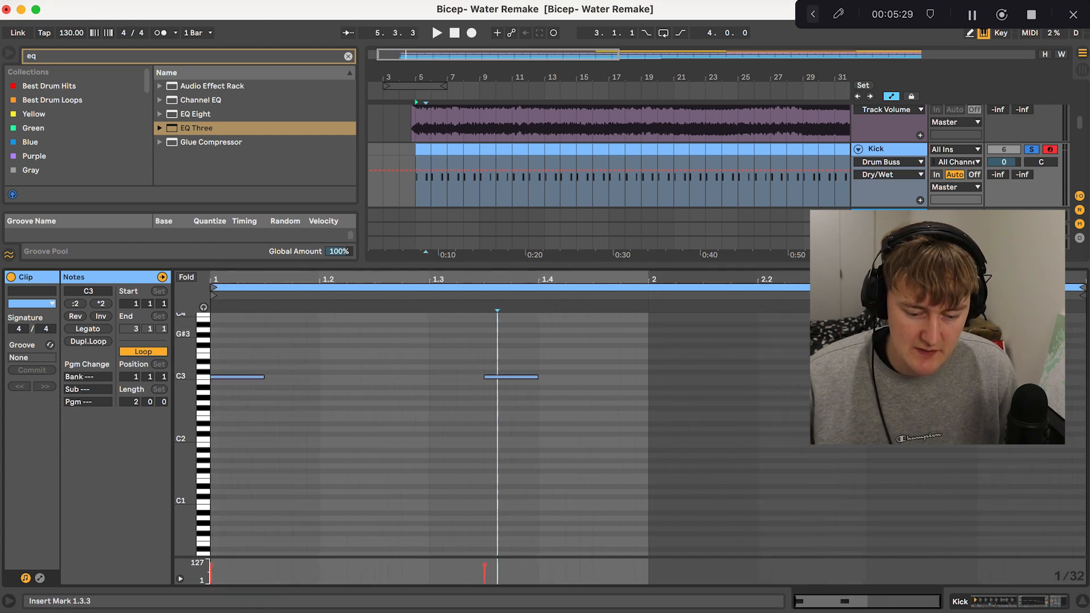
{"action": "left_click", "coordinate": [1082, 602]}
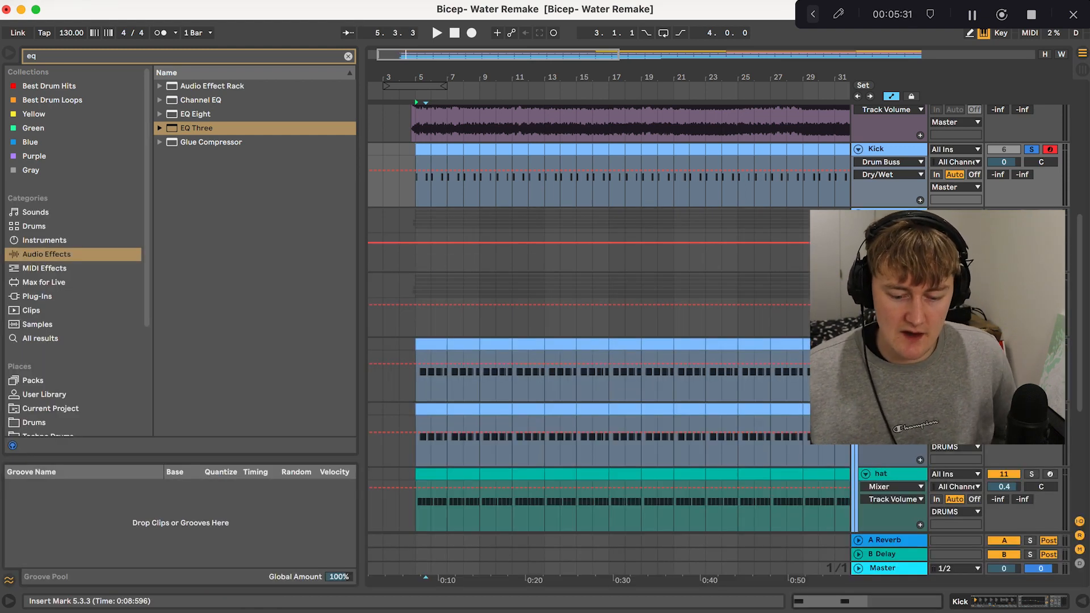
Step: Show the Kick track's device chain and inspect the fourth band of its EQ Eight
{"action": "scroll", "coordinate": [812, 250], "scroll_direction": "down", "scroll_amount": 2}
{"action": "key", "text": "shift+Tab"}
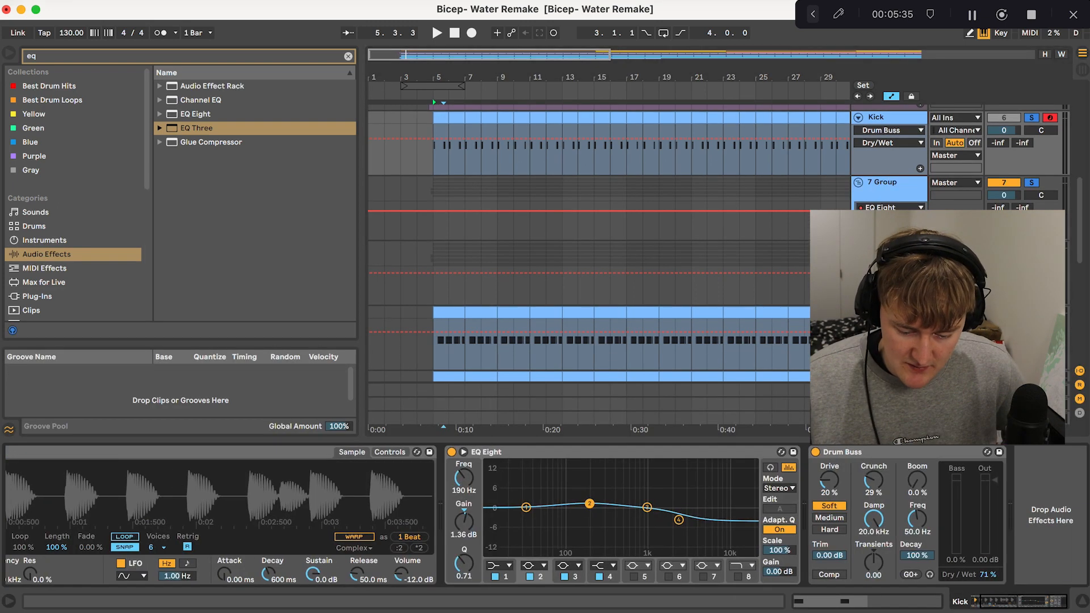
{"action": "left_click", "coordinate": [679, 520]}
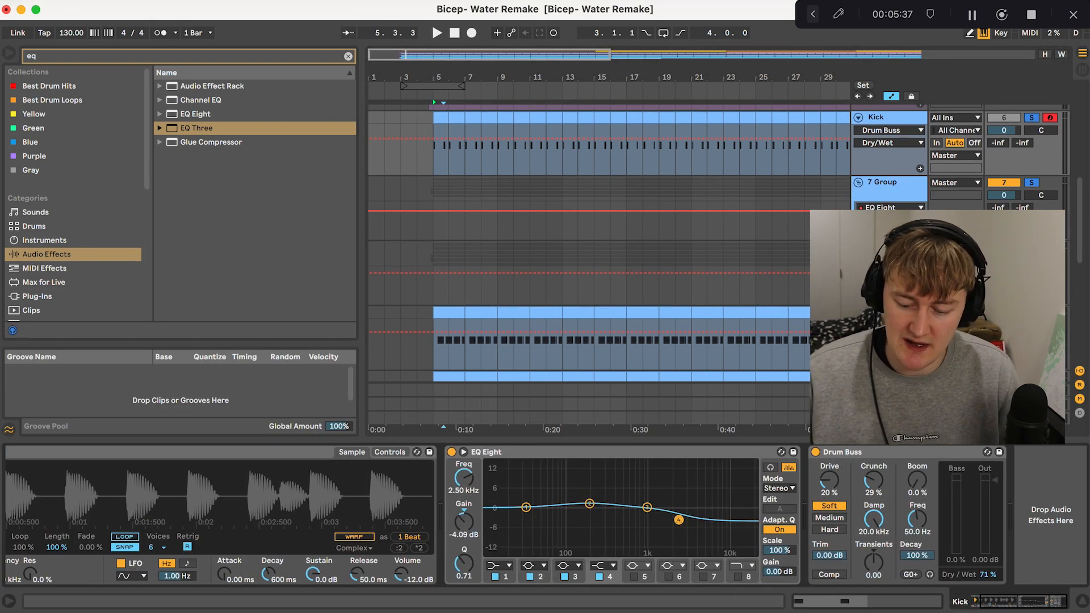
{"action": "double_click", "coordinate": [877, 117]}
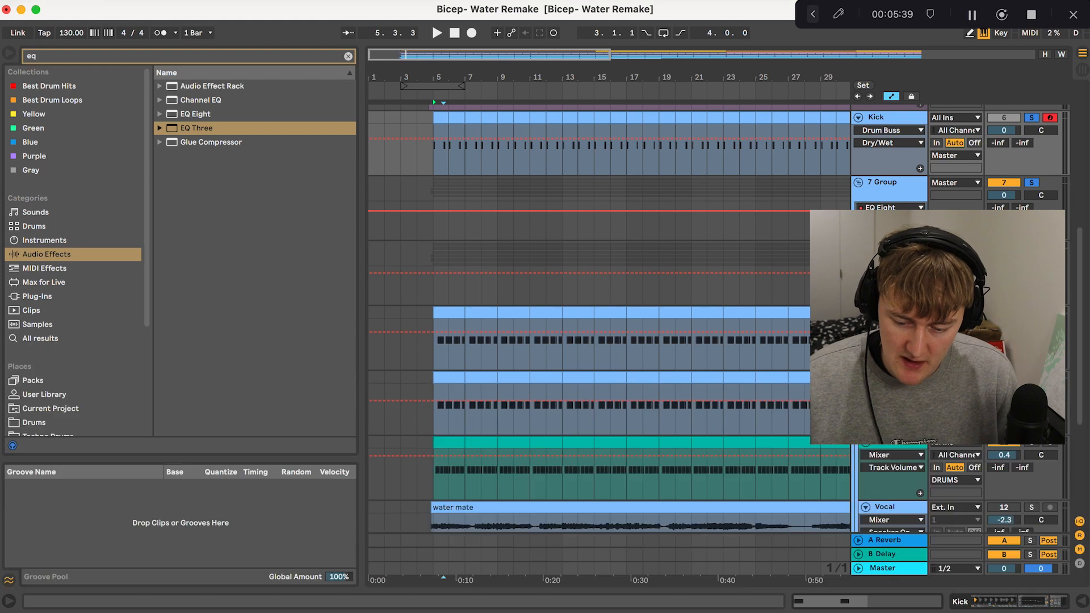
{"action": "double_click", "coordinate": [882, 182]}
{"action": "scroll", "coordinate": [639, 284], "scroll_direction": "down", "scroll_amount": 3}
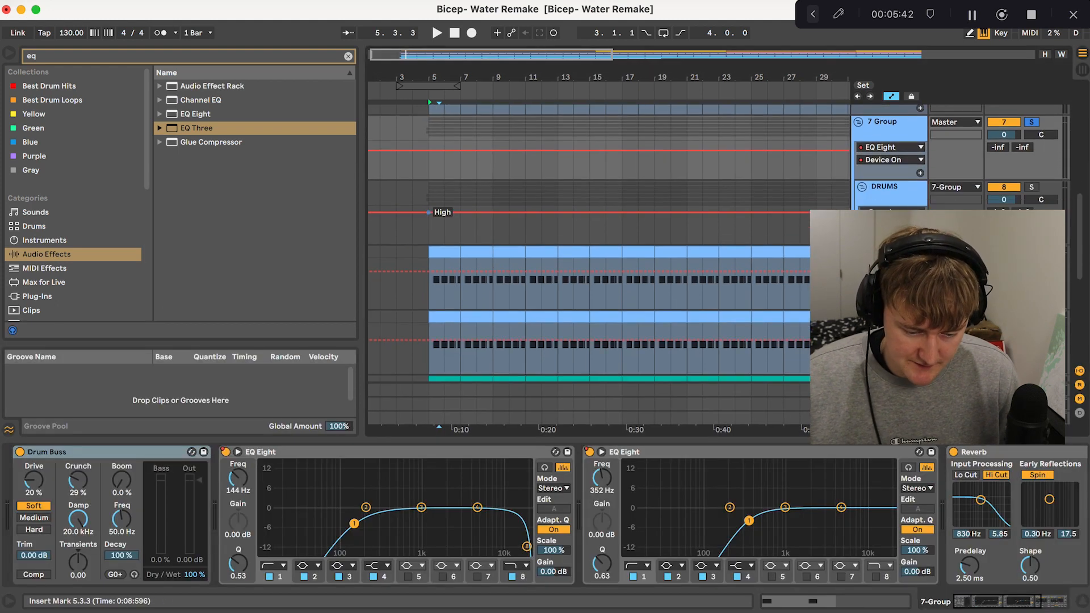
{"action": "left_click", "coordinate": [430, 194]}
{"action": "key", "text": "s"}
{"action": "key", "text": "space"}
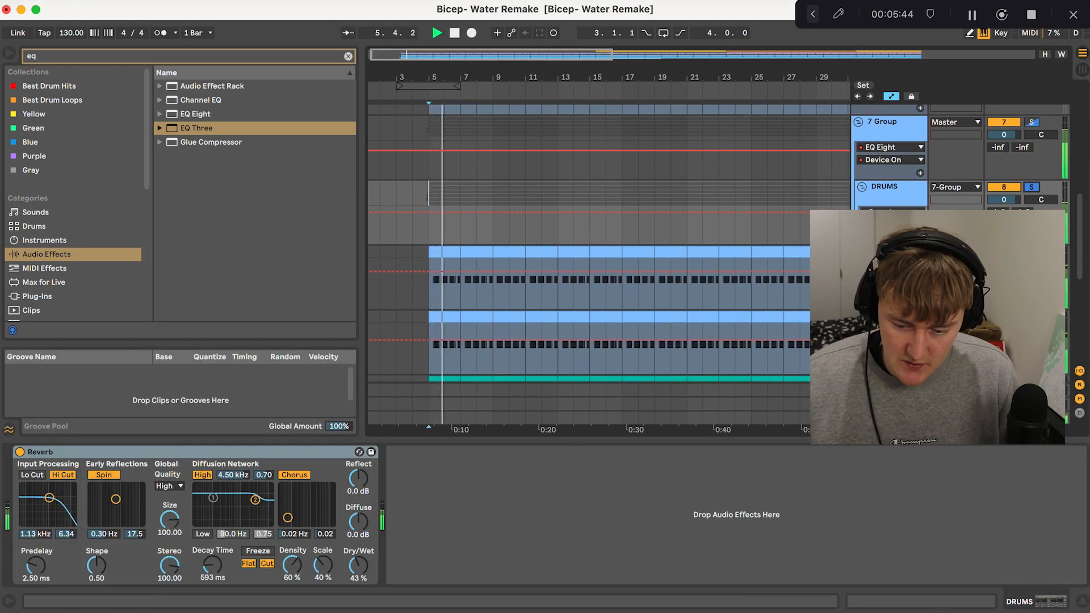
{"action": "key", "text": "space"}
Step: Inspect the samplers on both snare tracks and the Reverb on the DRUMS group
{"action": "left_click", "coordinate": [430, 284]}
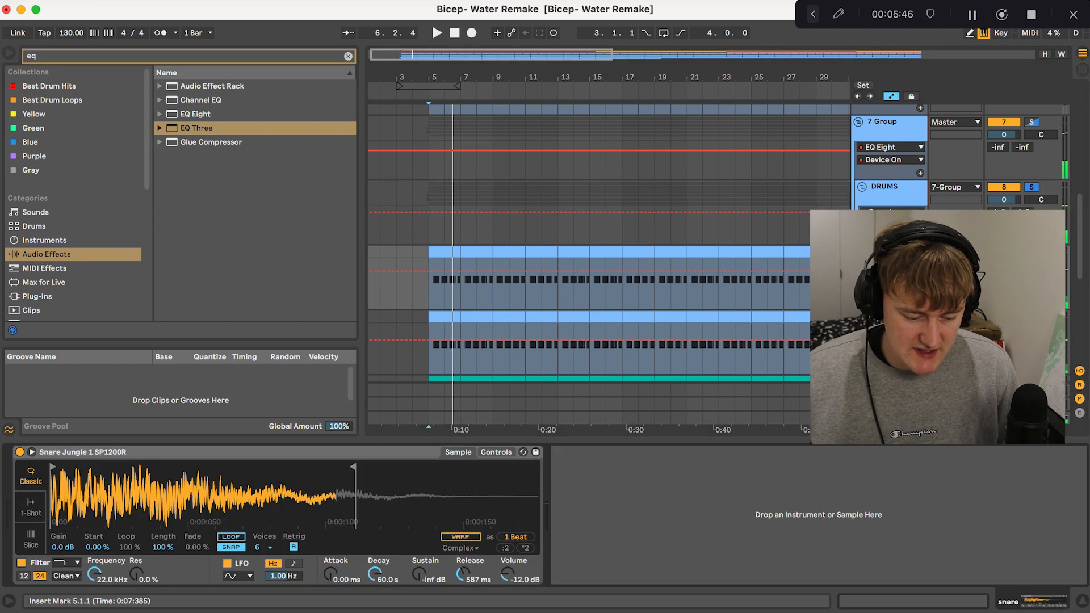
{"action": "scroll", "coordinate": [591, 244], "scroll_direction": "down", "scroll_amount": 2}
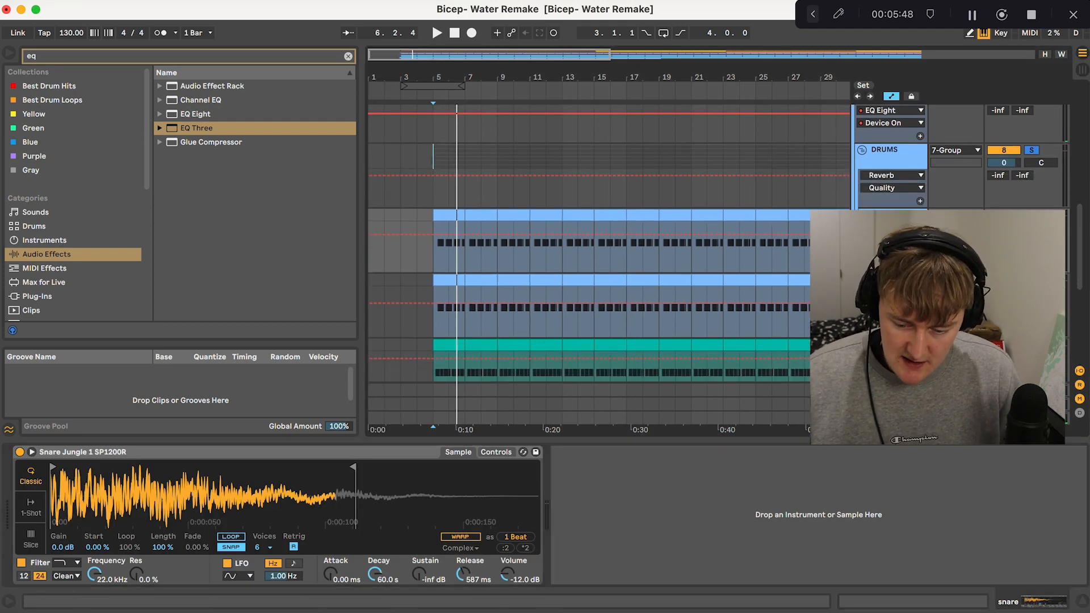
{"action": "left_click", "coordinate": [891, 280]}
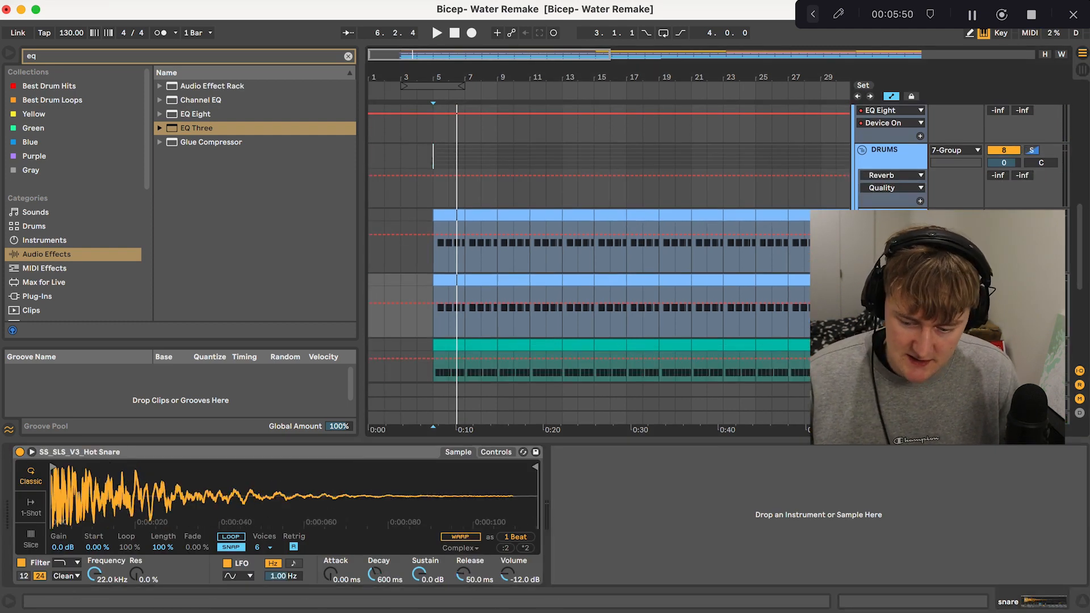
{"action": "left_click", "coordinate": [465, 312]}
{"action": "left_click", "coordinate": [1022, 204]}
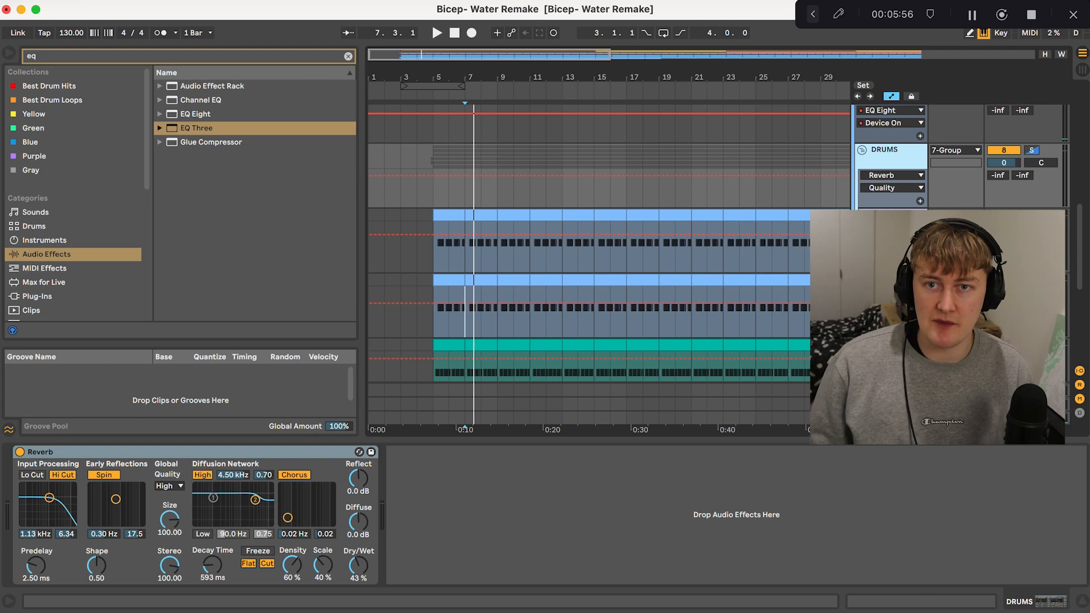
Step: Inspect the hat track's sampler and examine the note pattern in the first clip of the upper snare track
{"action": "scroll", "coordinate": [608, 244], "scroll_direction": "down", "scroll_amount": 3}
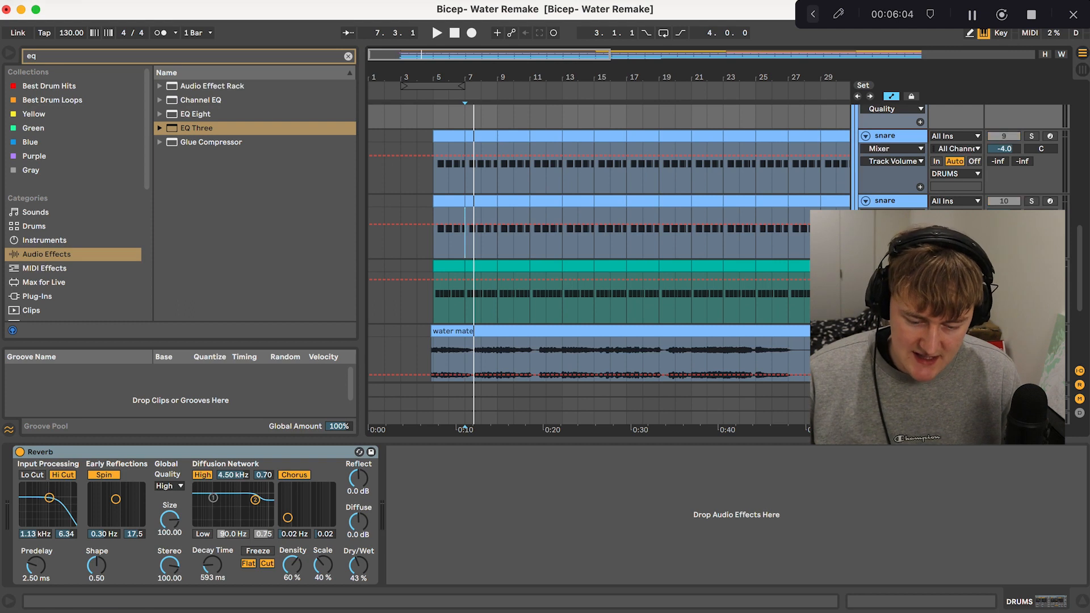
{"action": "left_click", "coordinate": [482, 297]}
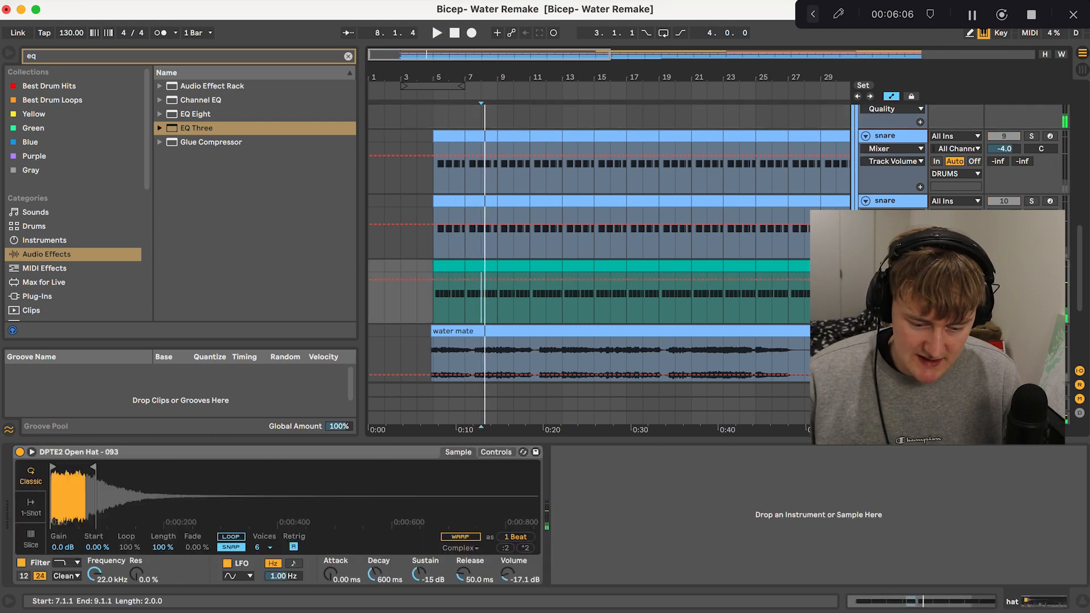
{"action": "double_click", "coordinate": [449, 137]}
{"action": "key", "text": "super+a"}
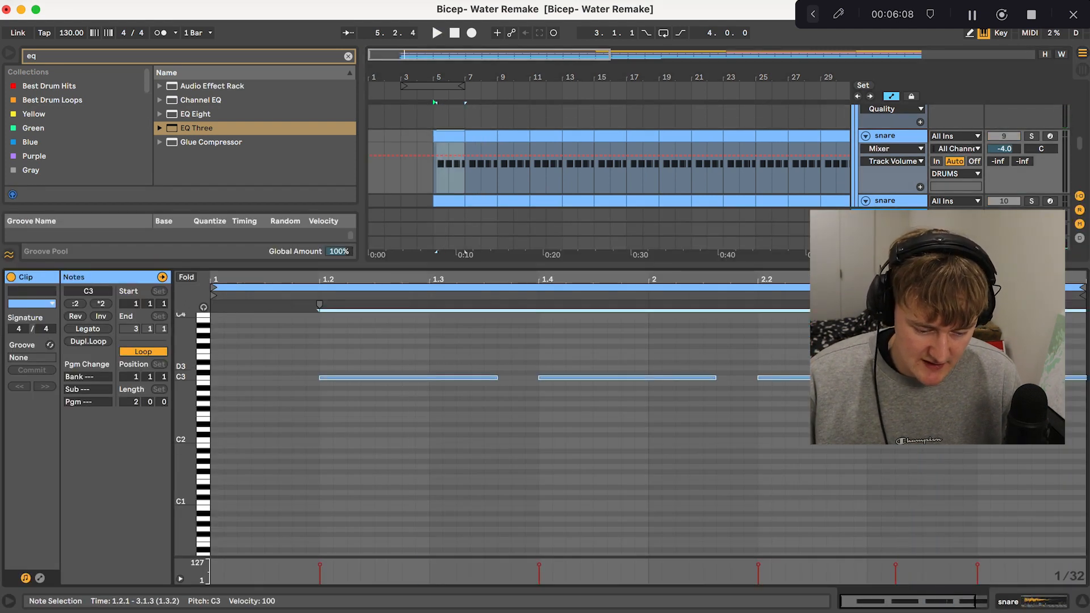
{"action": "scroll", "coordinate": [630, 366], "scroll_direction": "up", "scroll_amount": 1}
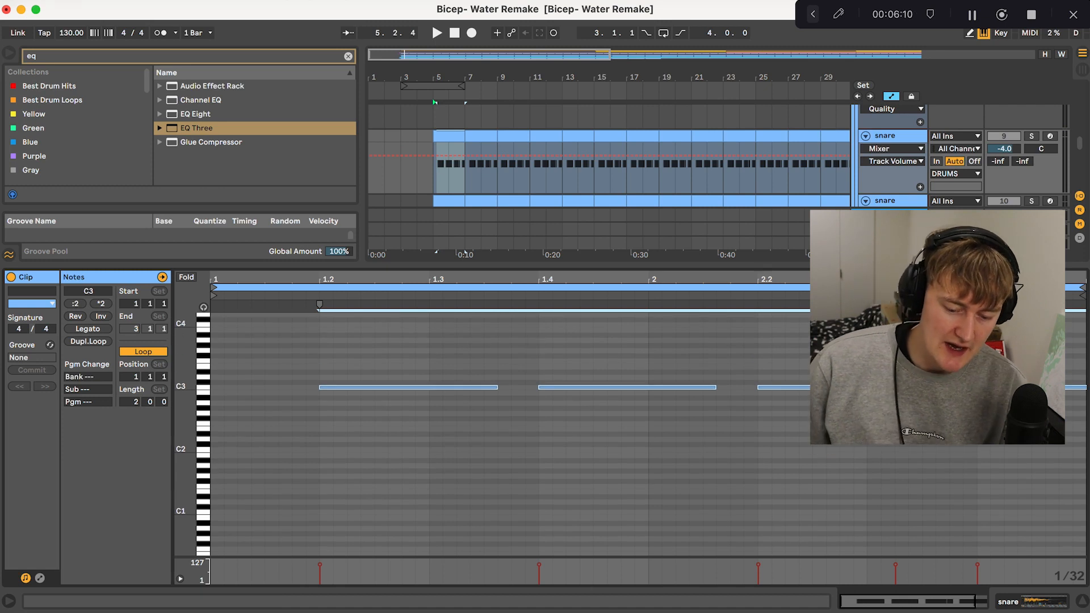
{"action": "left_click", "coordinate": [526, 345]}
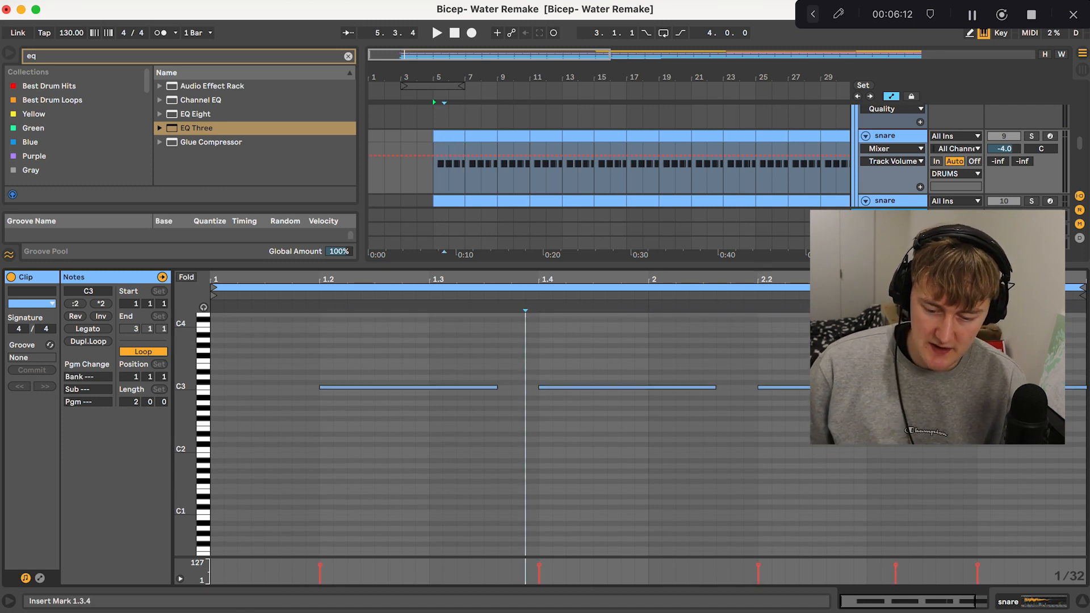
{"action": "key", "text": "super+alt+l"}
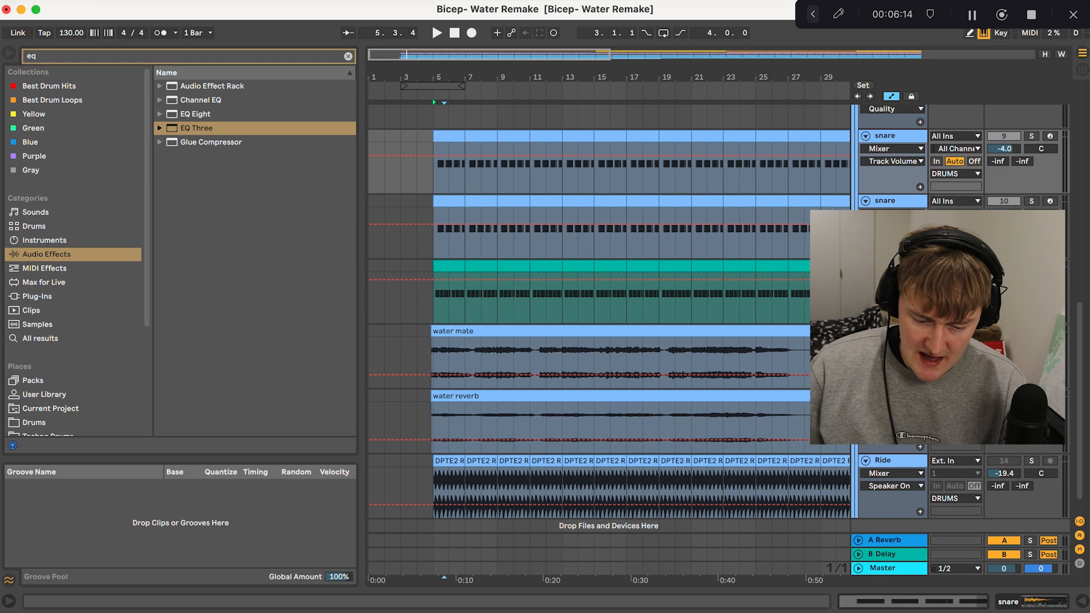
Step: Play the drums from bar 5 while showing the samplers of the upper snare track and the hat track
{"action": "left_click", "coordinate": [436, 307]}
{"action": "key", "text": "space"}
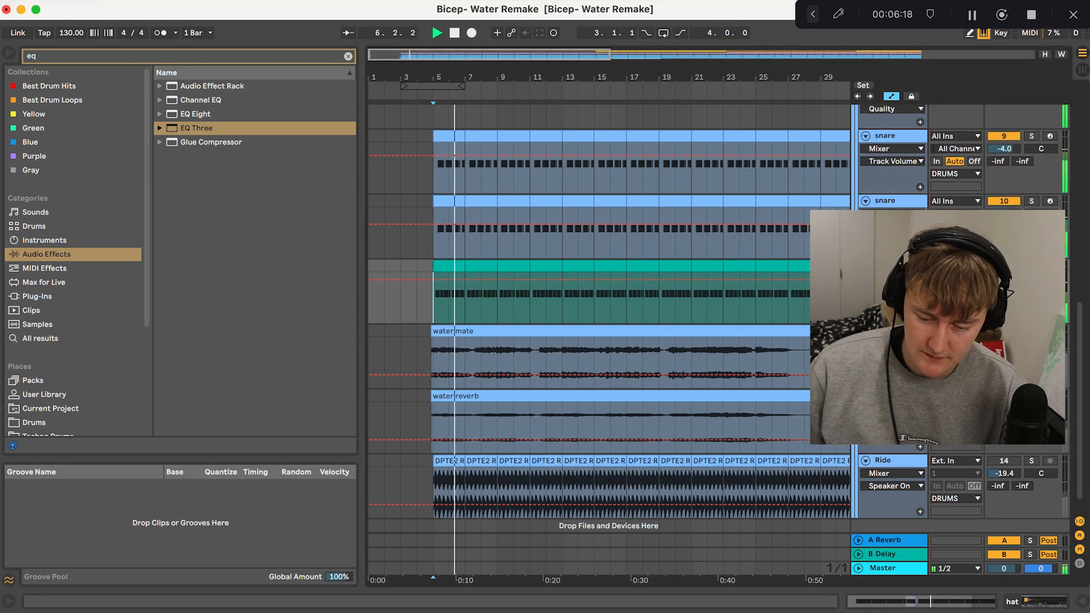
{"action": "key", "text": "super+alt+l"}
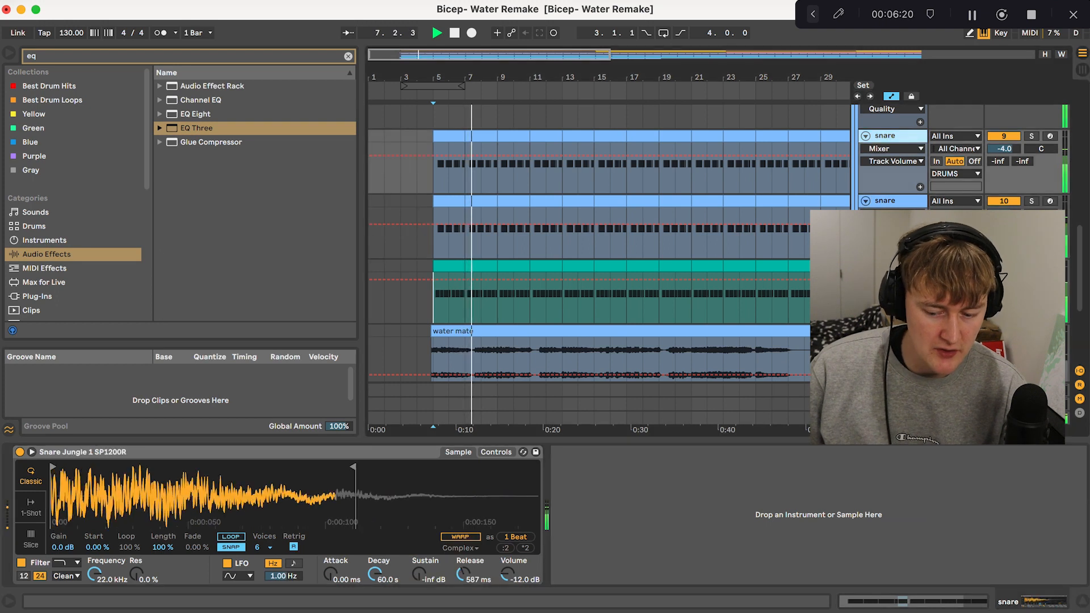
{"action": "left_click", "coordinate": [891, 266]}
{"action": "scroll", "coordinate": [891, 266], "scroll_direction": "up", "scroll_amount": 4}
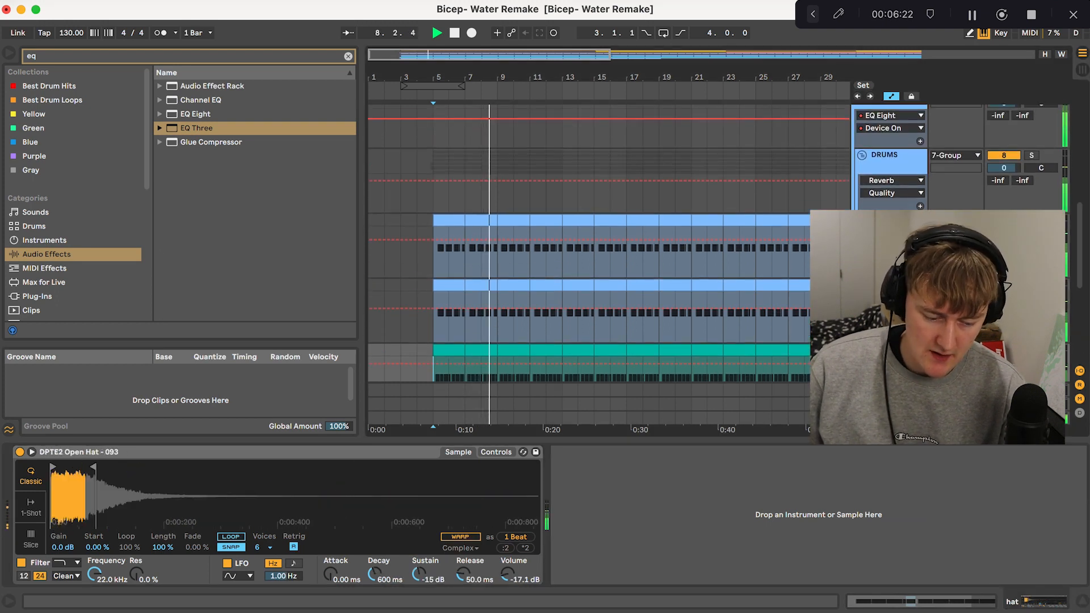
Step: Compare the DRUMS group with its Reverb off and on from bar 5, and end the group's solo
{"action": "left_click", "coordinate": [897, 170]}
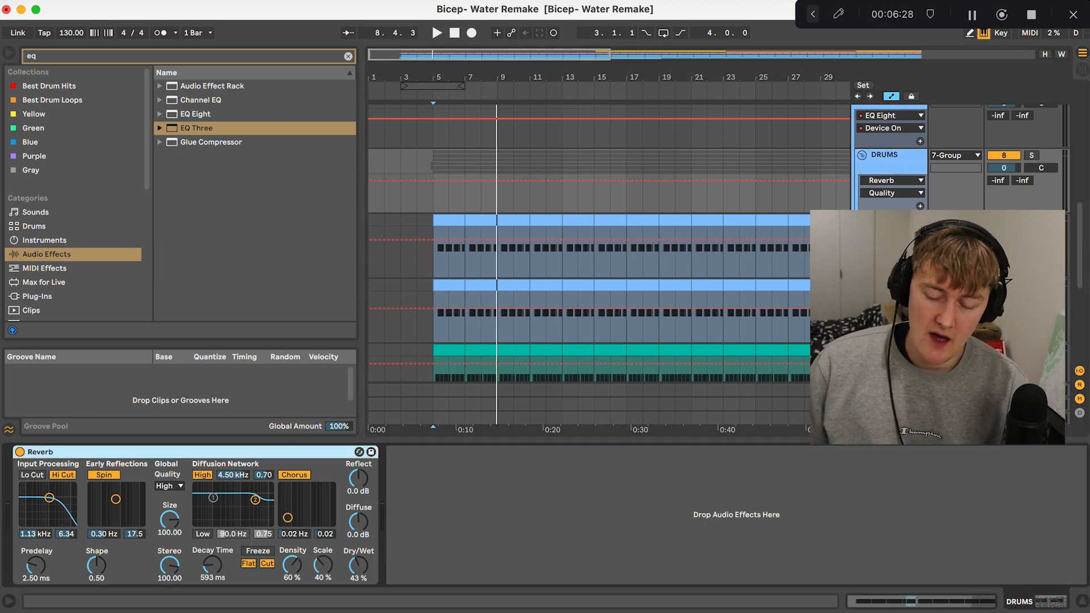
{"action": "left_click", "coordinate": [20, 452]}
{"action": "key", "text": "space"}
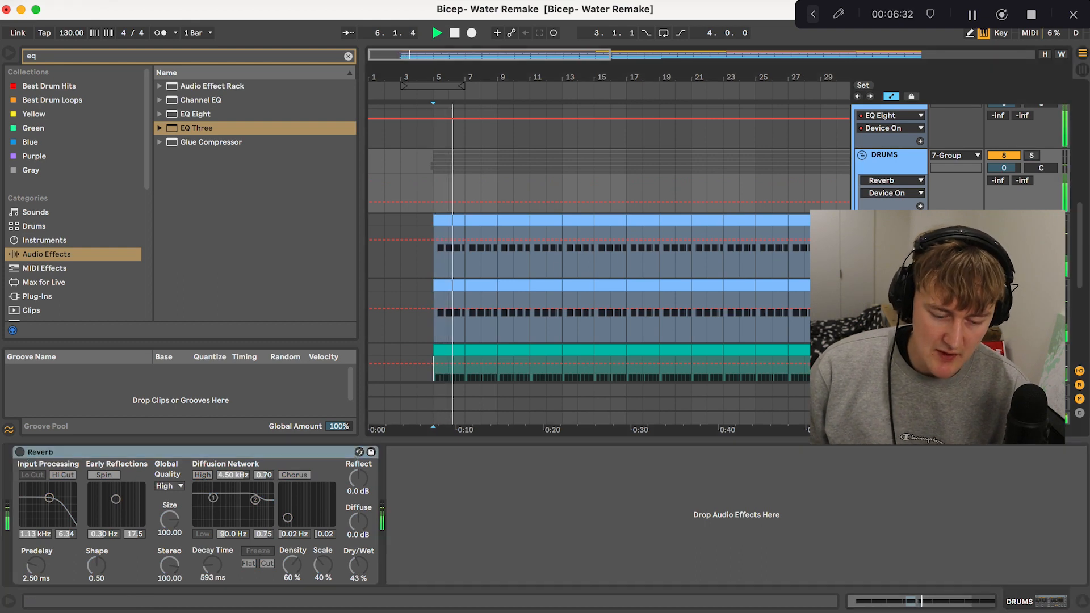
{"action": "left_click", "coordinate": [20, 452]}
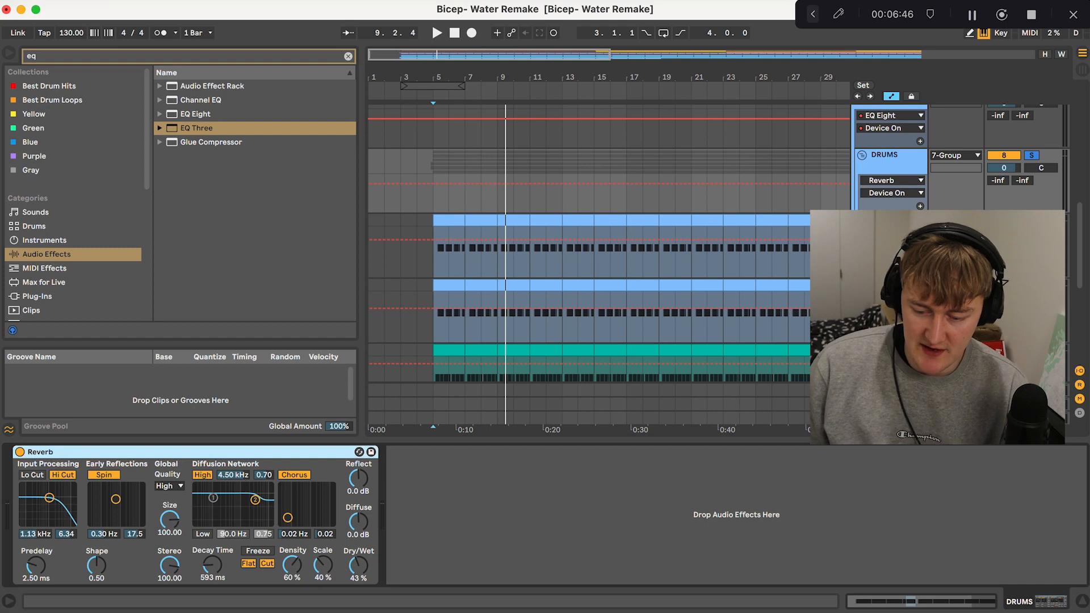
{"action": "left_click", "coordinate": [1032, 156]}
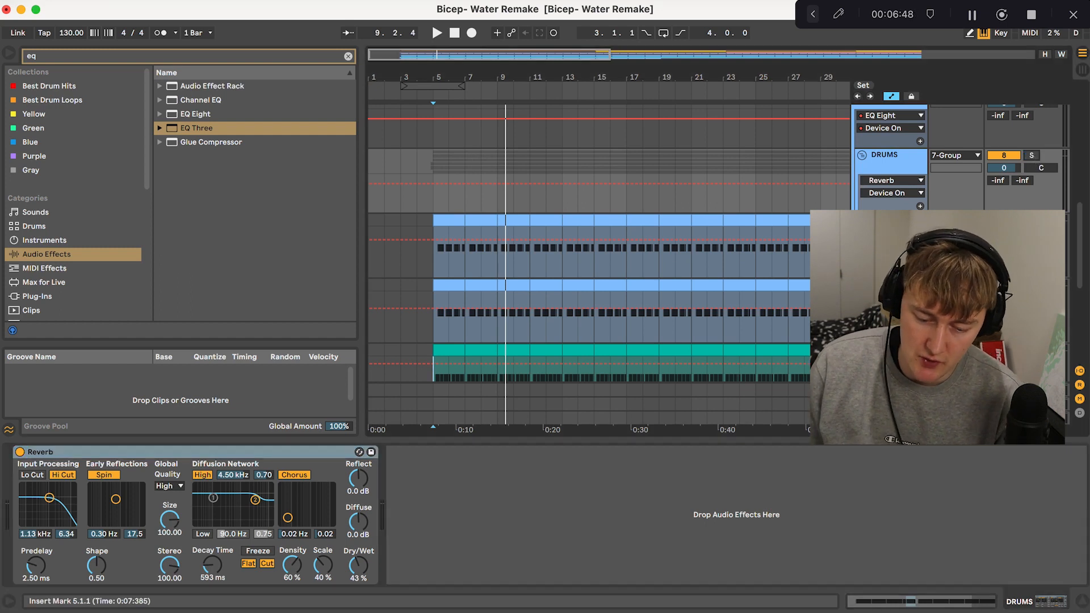
Step: Play the arrangement from bar 5 and inspect the sample of a ride loop clip on the Ride track
{"action": "scroll", "coordinate": [645, 274], "scroll_direction": "down", "scroll_amount": 10}
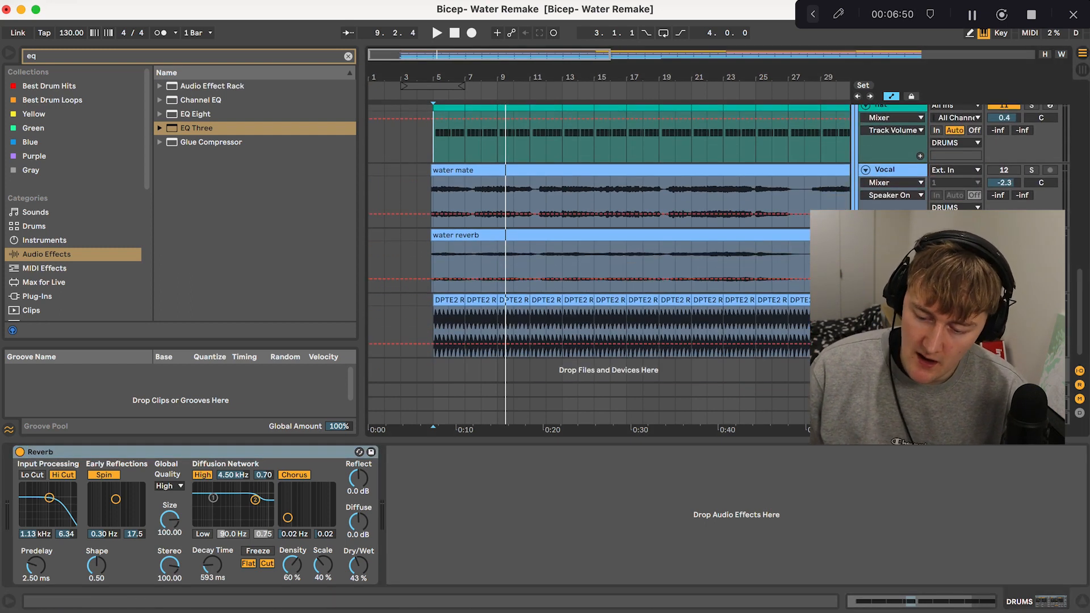
{"action": "key", "text": "space"}
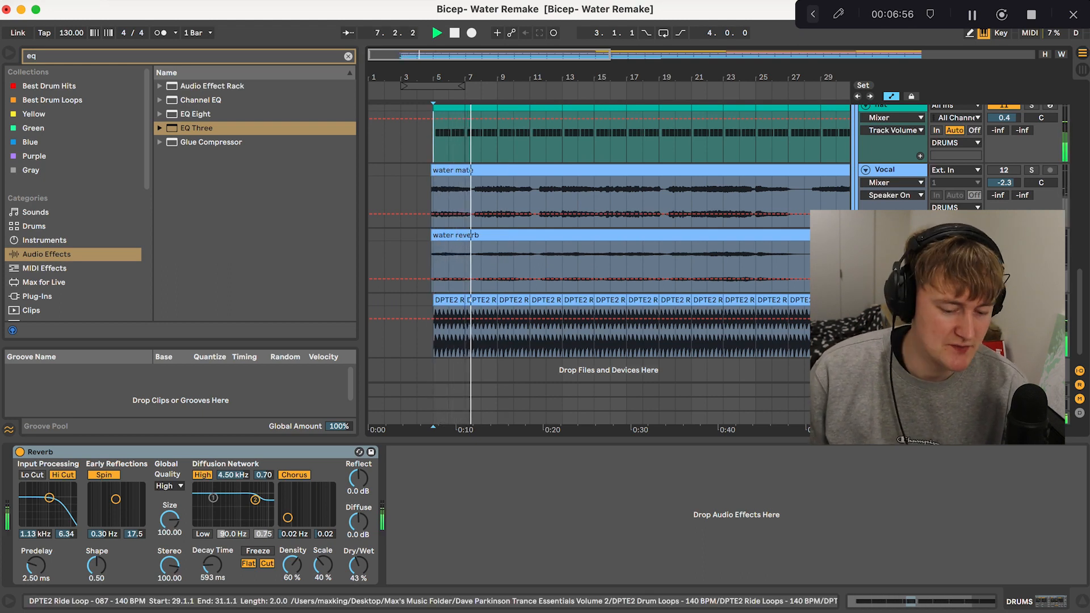
{"action": "double_click", "coordinate": [484, 299]}
{"action": "key", "text": "space"}
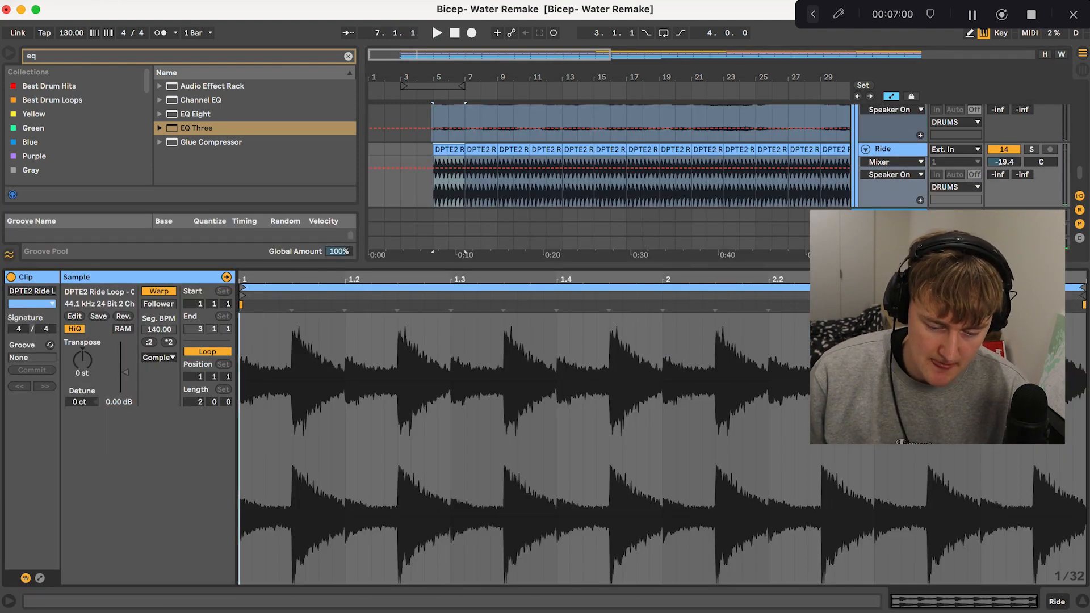
{"action": "key", "text": "alt+super+l"}
Step: Extend the Ride track's first loop clip so it ends at bar 9 and play it from bar 5
{"action": "scroll", "coordinate": [452, 421], "scroll_direction": "up", "scroll_amount": 3}
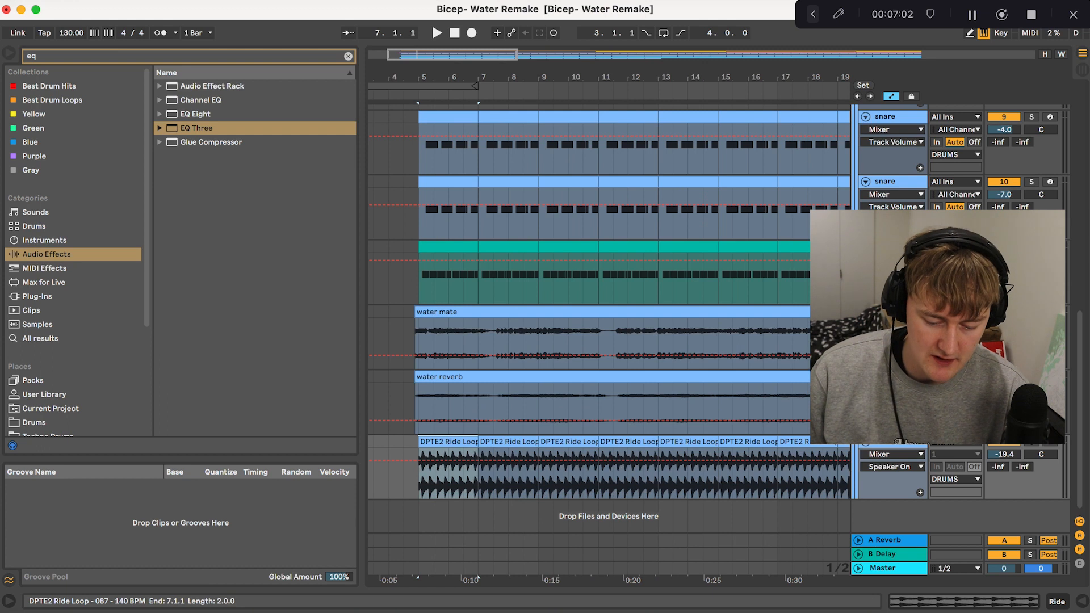
{"action": "left_click_drag", "start_coordinate": [479, 442], "coordinate": [539, 442]}
{"action": "scroll", "coordinate": [453, 460], "scroll_direction": "down", "scroll_amount": 4}
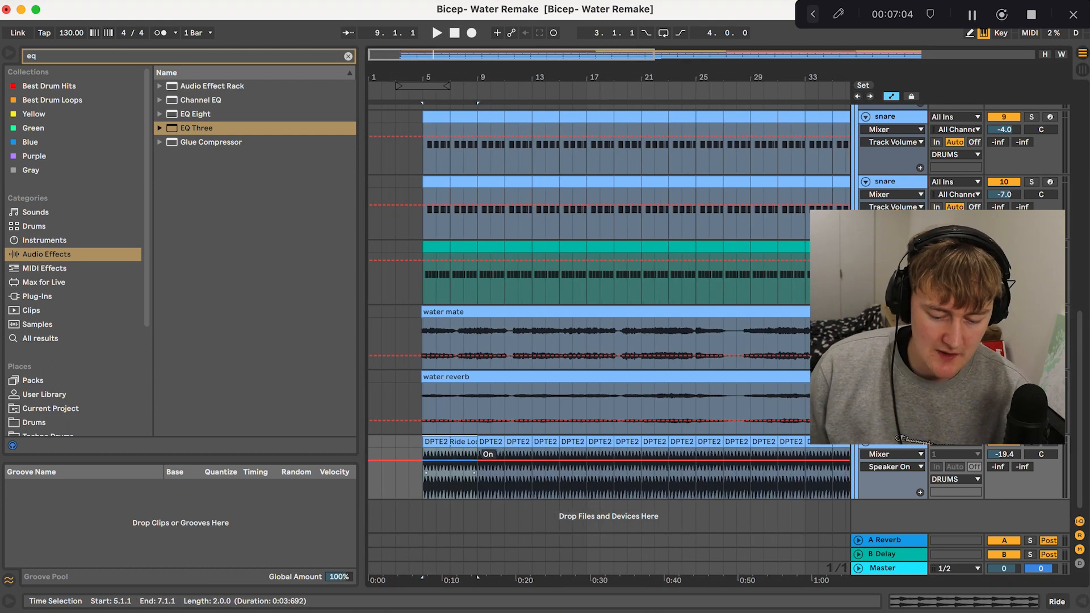
{"action": "scroll", "coordinate": [456, 461], "scroll_direction": "up", "scroll_amount": 2}
{"action": "key", "text": "space"}
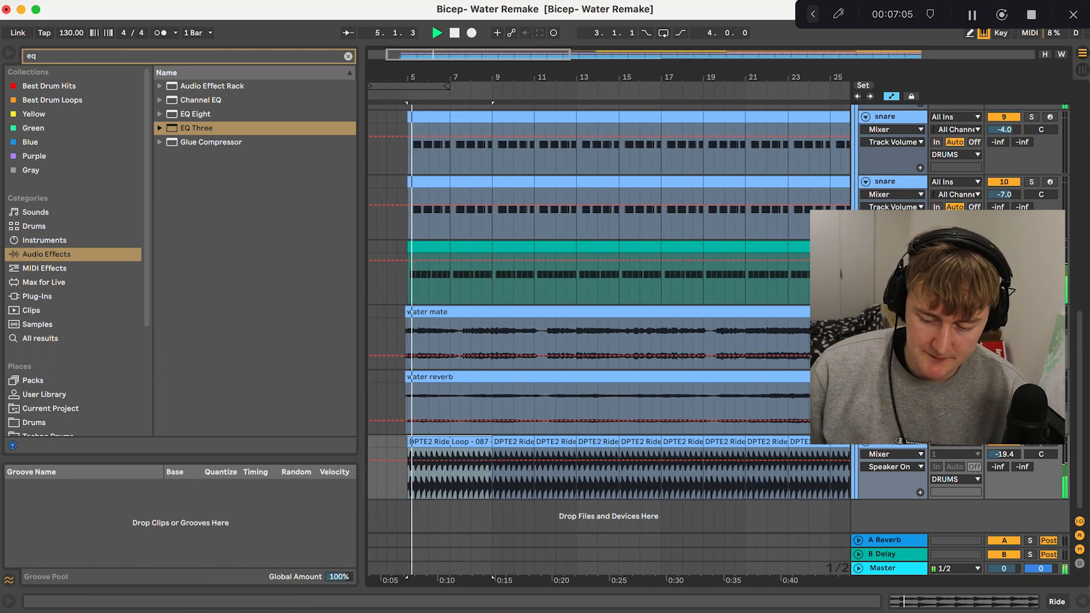
Step: Compare the Ride track soloed and within the full mix, with its device chain shown
{"action": "left_click", "coordinate": [1030, 444]}
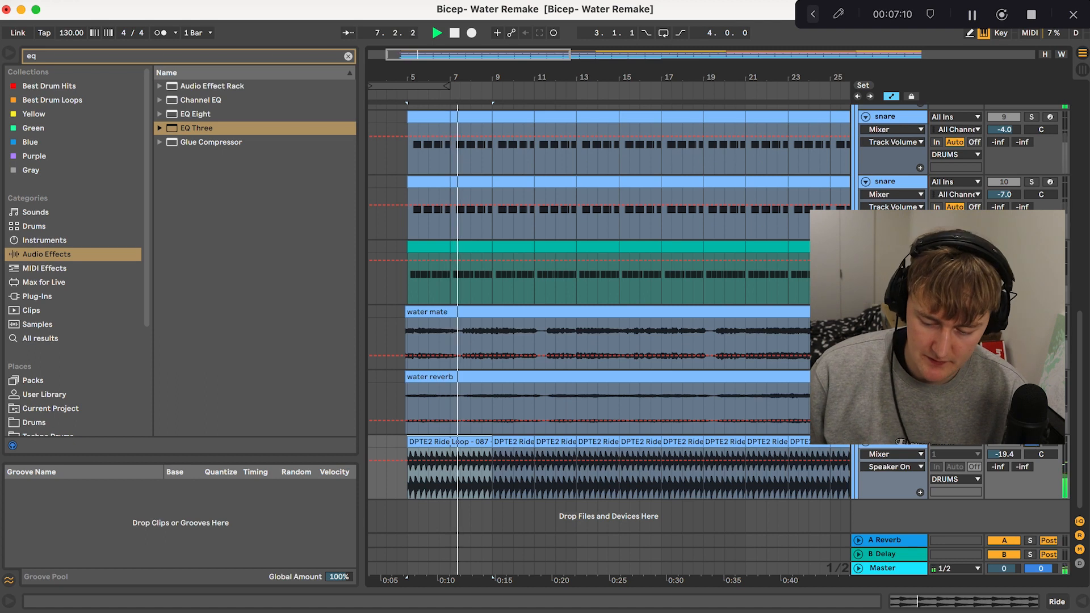
{"action": "key", "text": "shift+Tab"}
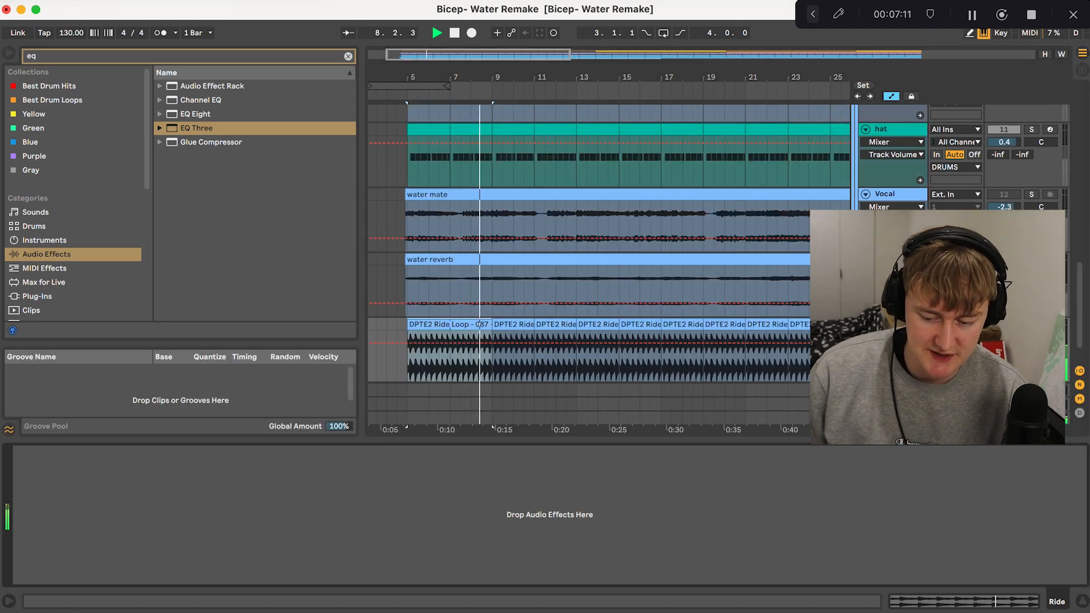
{"action": "left_click", "coordinate": [1032, 325]}
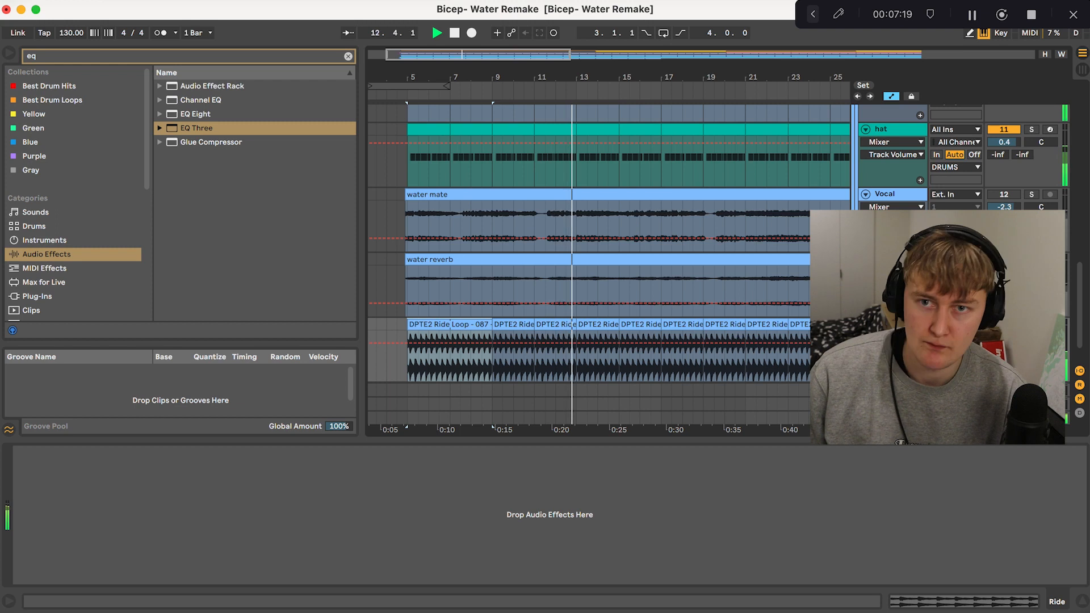
{"action": "key", "text": "space"}
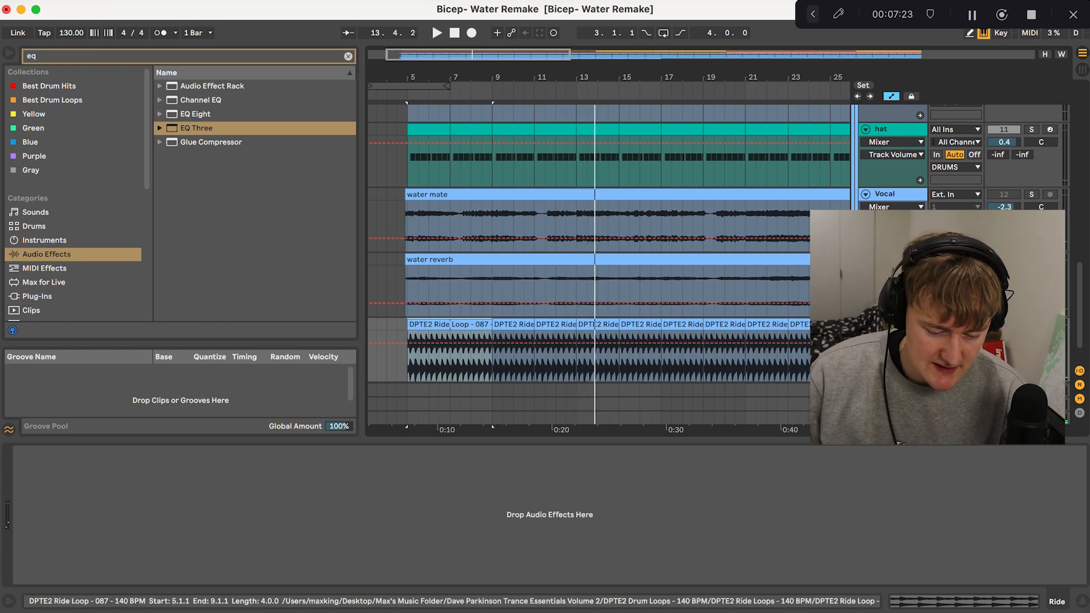
Step: Clear the browser search and end the current track solo, with the vocal tracks in the arrangement
{"action": "key", "text": "super+f"}
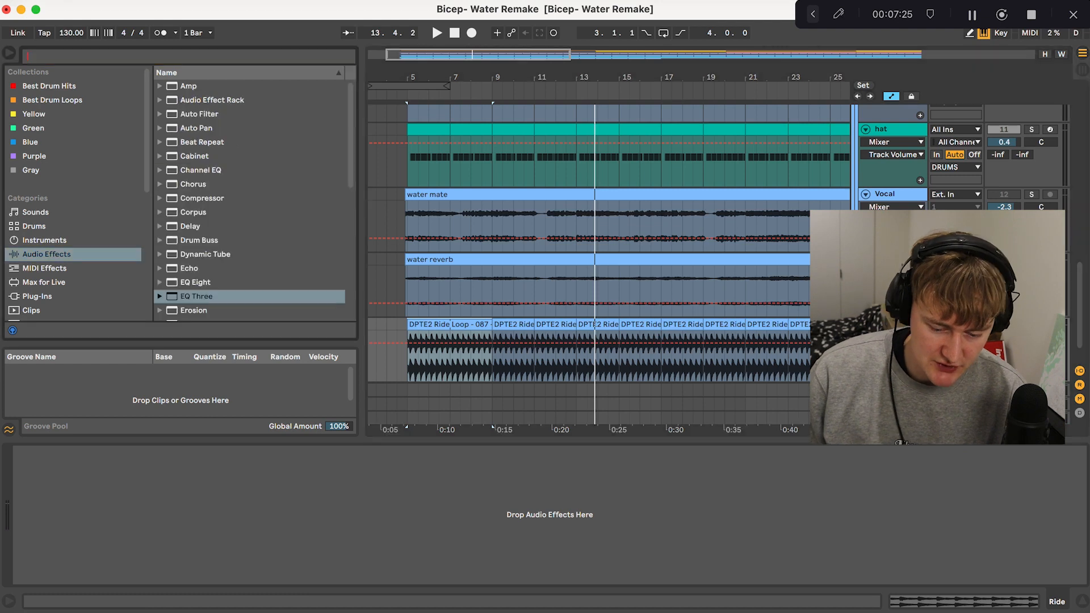
{"action": "left_click", "coordinate": [437, 324]}
{"action": "scroll", "coordinate": [437, 324], "scroll_direction": "up", "scroll_amount": 3}
{"action": "scroll", "coordinate": [448, 321], "scroll_direction": "up", "scroll_amount": 6}
{"action": "scroll", "coordinate": [471, 321], "scroll_direction": "down", "scroll_amount": 4}
{"action": "scroll", "coordinate": [607, 244], "scroll_direction": "down", "scroll_amount": 3}
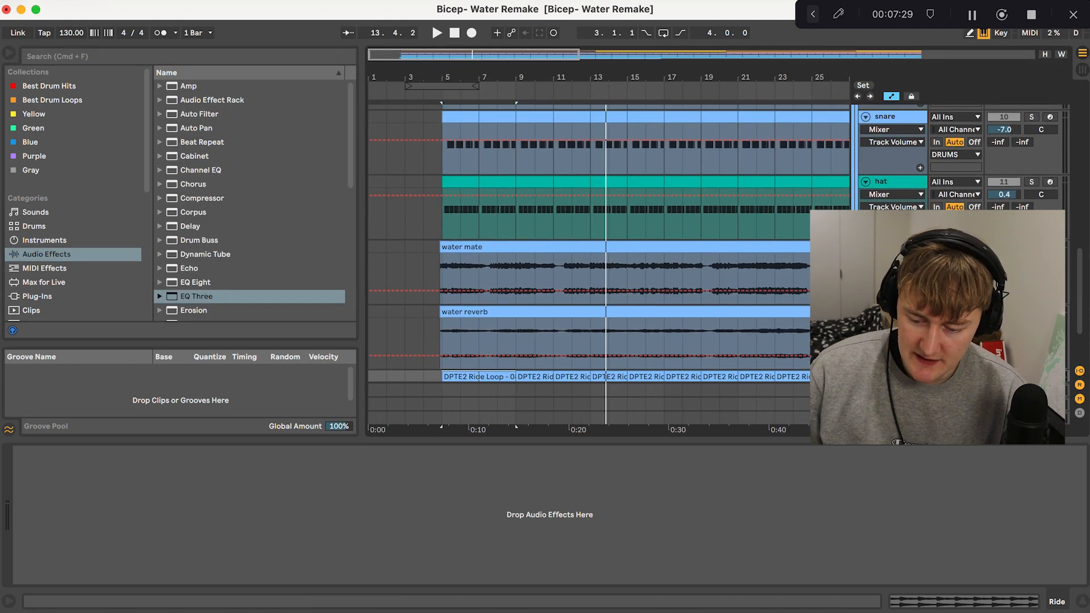
{"action": "left_click", "coordinate": [1032, 247]}
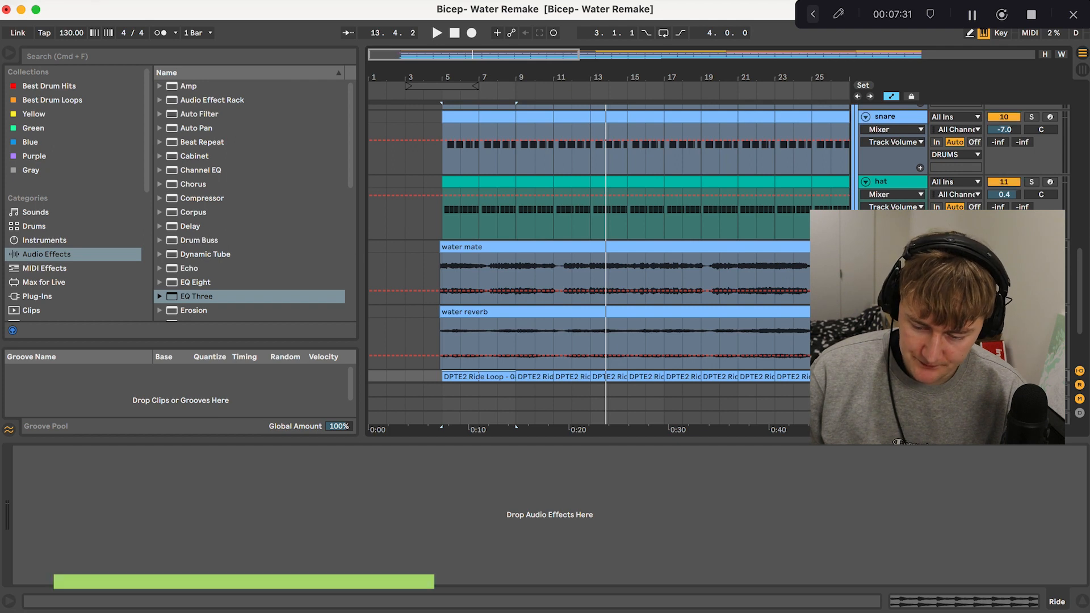
Step: Set the Vocal track's volume to -2.2 dB and play it soloed from bar 5
{"action": "left_click_drag", "start_coordinate": [1004, 260], "coordinate": [1005, 236]}
{"action": "left_click", "coordinate": [449, 280]}
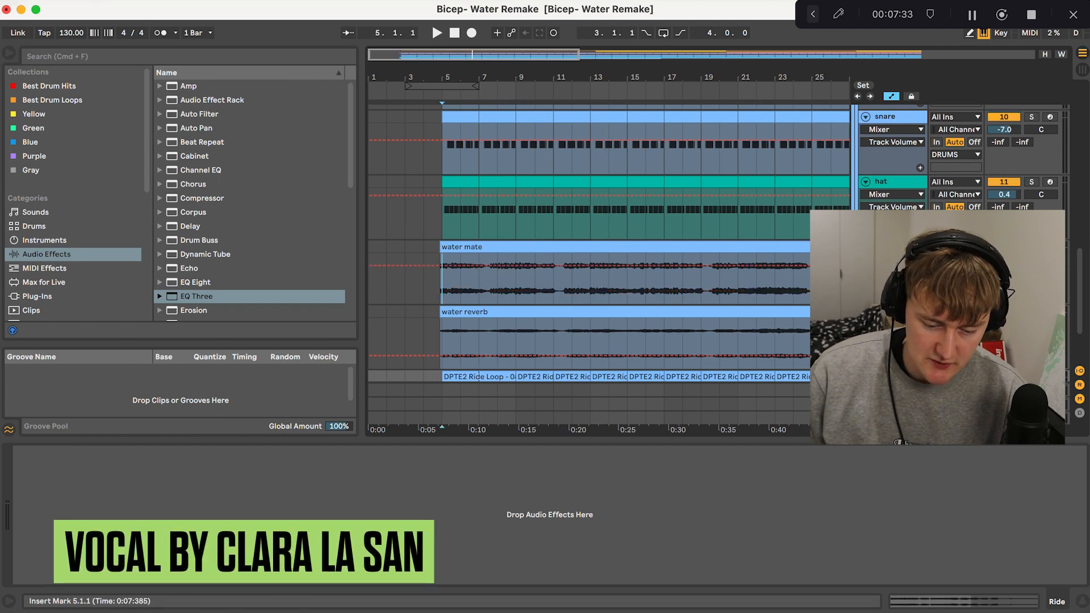
{"action": "key", "text": "space"}
{"action": "left_click", "coordinate": [1032, 248]}
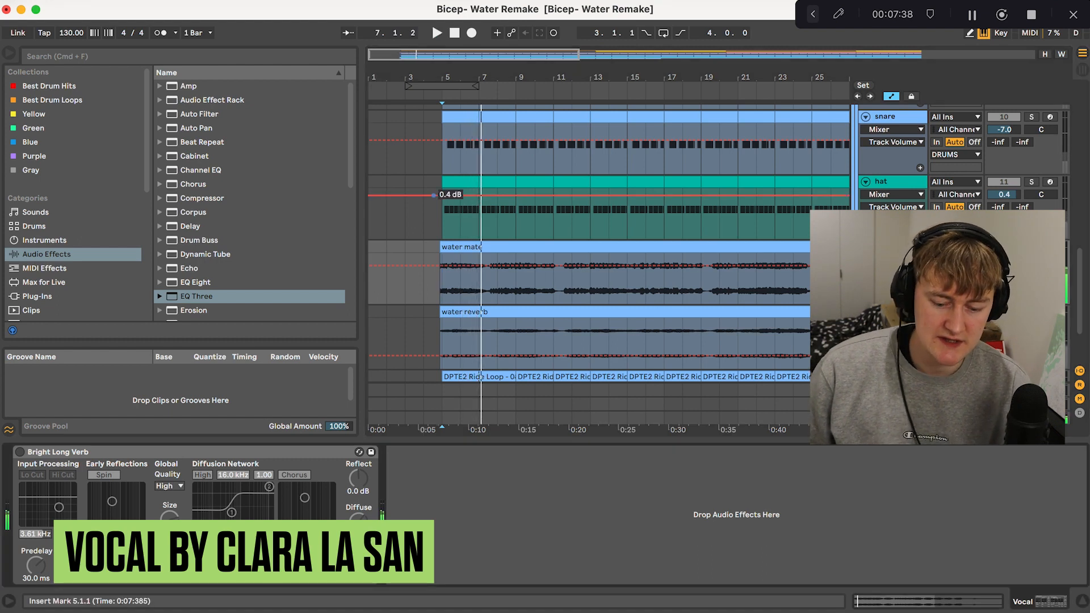
Step: Play the soloed Vocal track from position 7.4.1 and switch the solo to the Reverb Vocal track
{"action": "scroll", "coordinate": [491, 265], "scroll_direction": "up", "scroll_amount": 4}
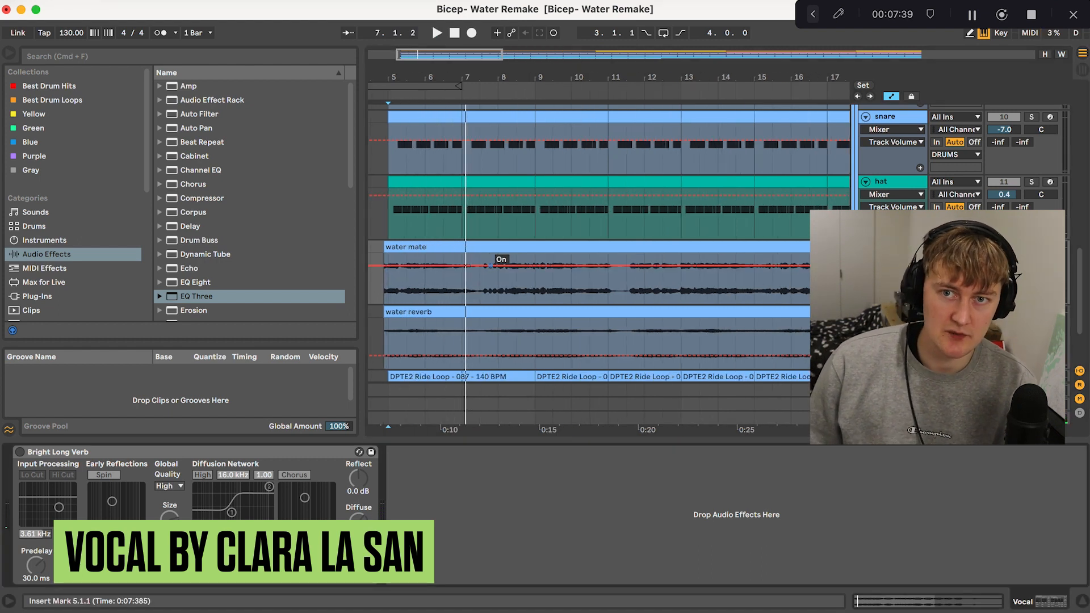
{"action": "scroll", "coordinate": [491, 284], "scroll_direction": "up", "scroll_amount": 2}
{"action": "left_click", "coordinate": [489, 284]}
{"action": "key", "text": "space"}
{"action": "scroll", "coordinate": [459, 284], "scroll_direction": "down", "scroll_amount": 6}
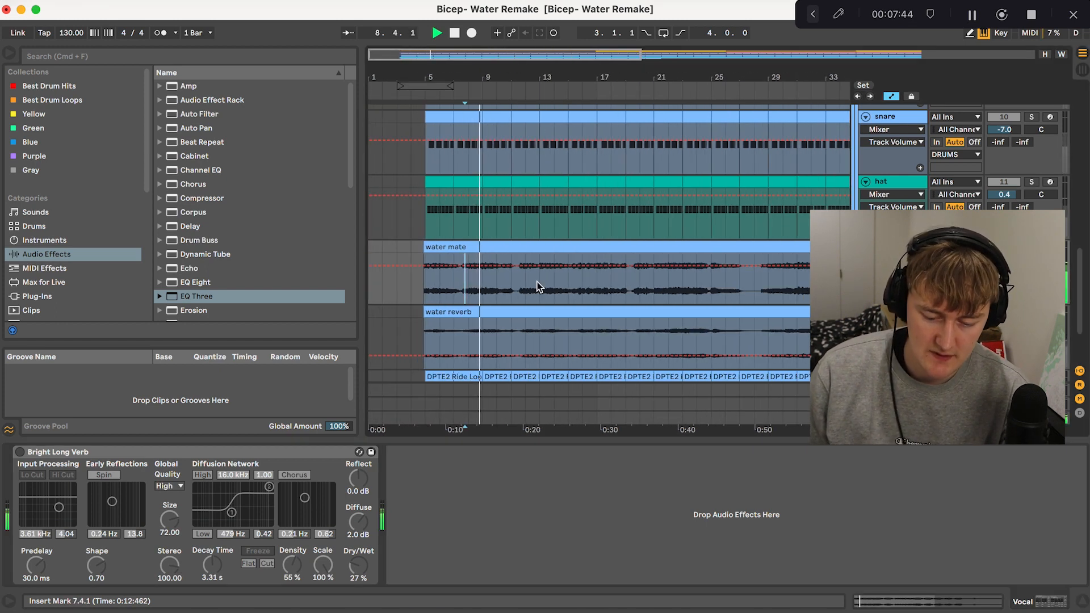
{"action": "left_click", "coordinate": [893, 312]}
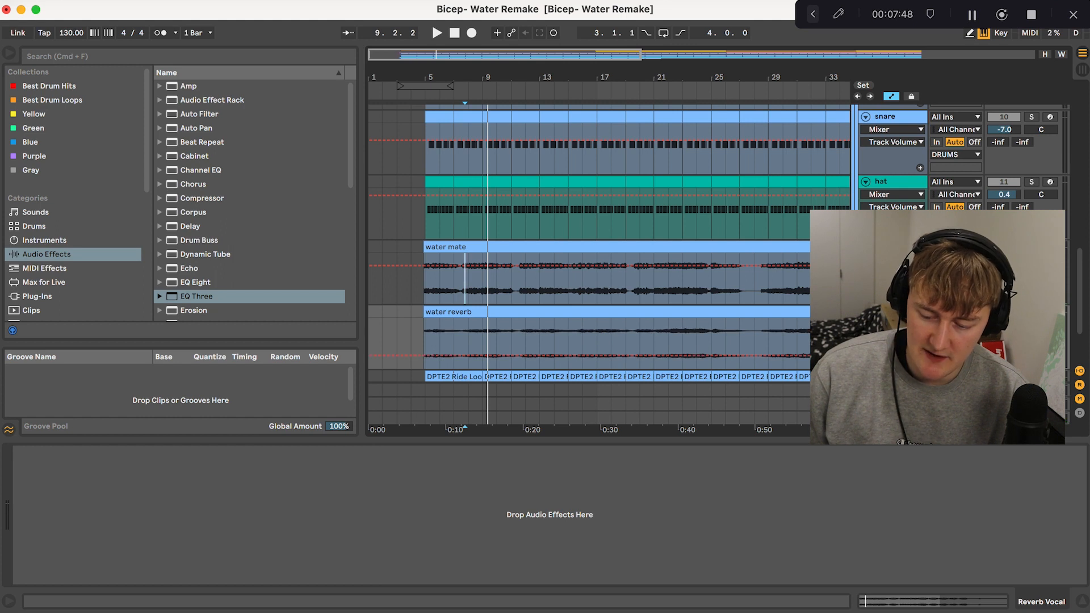
{"action": "left_click", "coordinate": [1032, 312]}
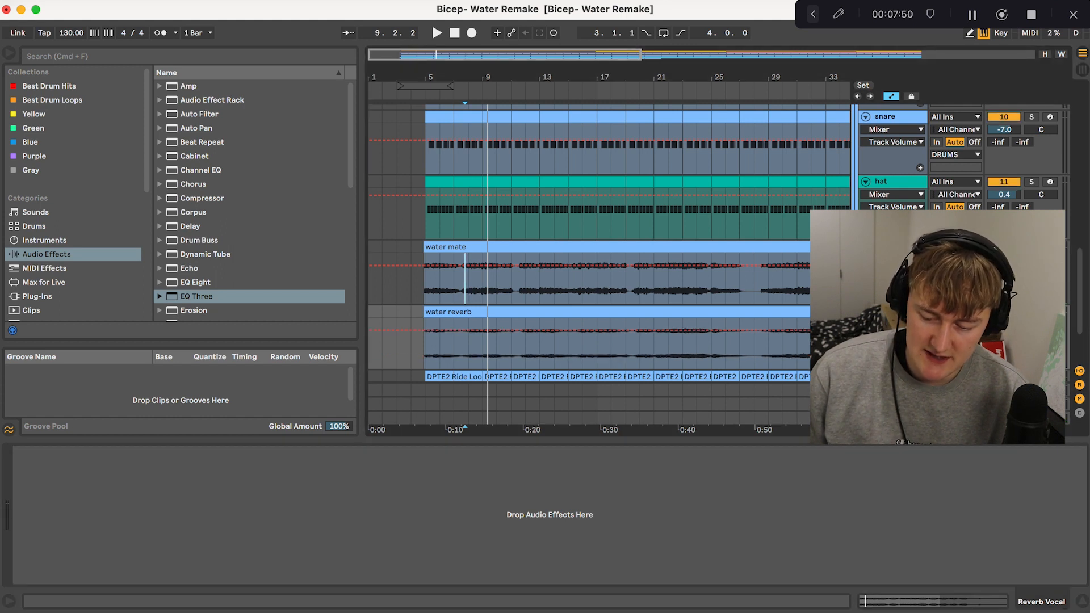
Step: Duplicate the Vocal track and enable Bright Long Verb on the copy with Dry/Wet at 100 %
{"action": "left_click", "coordinate": [898, 246]}
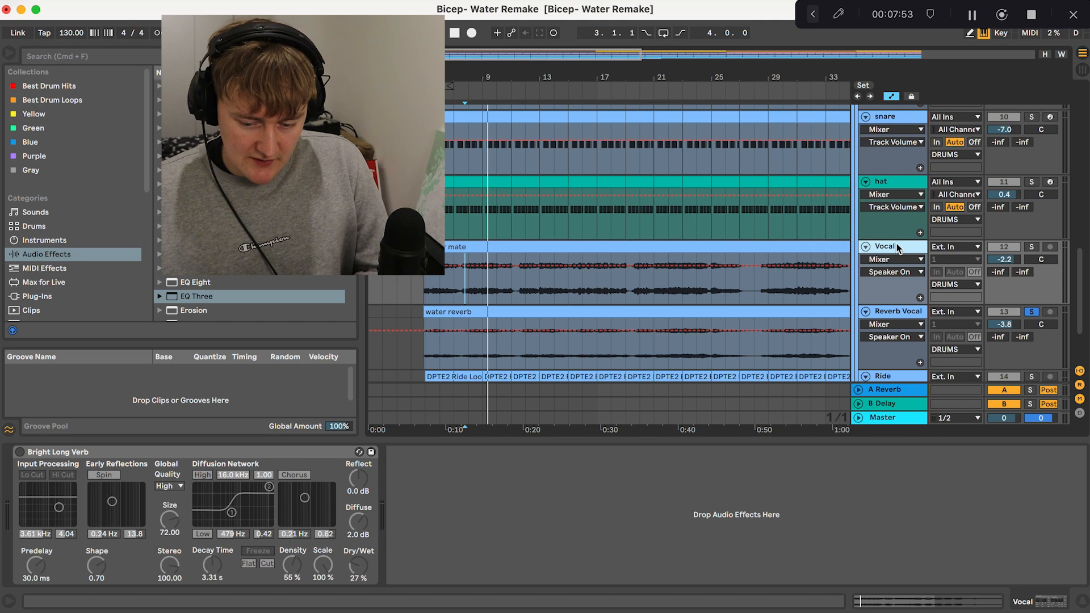
{"action": "key", "text": "super+d"}
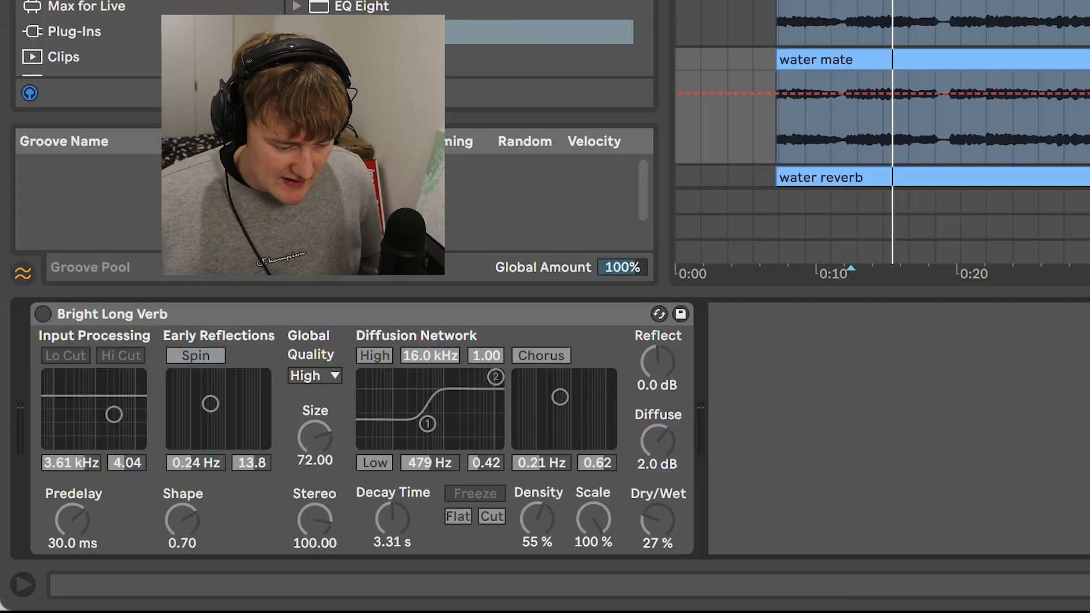
{"action": "left_click", "coordinate": [42, 314]}
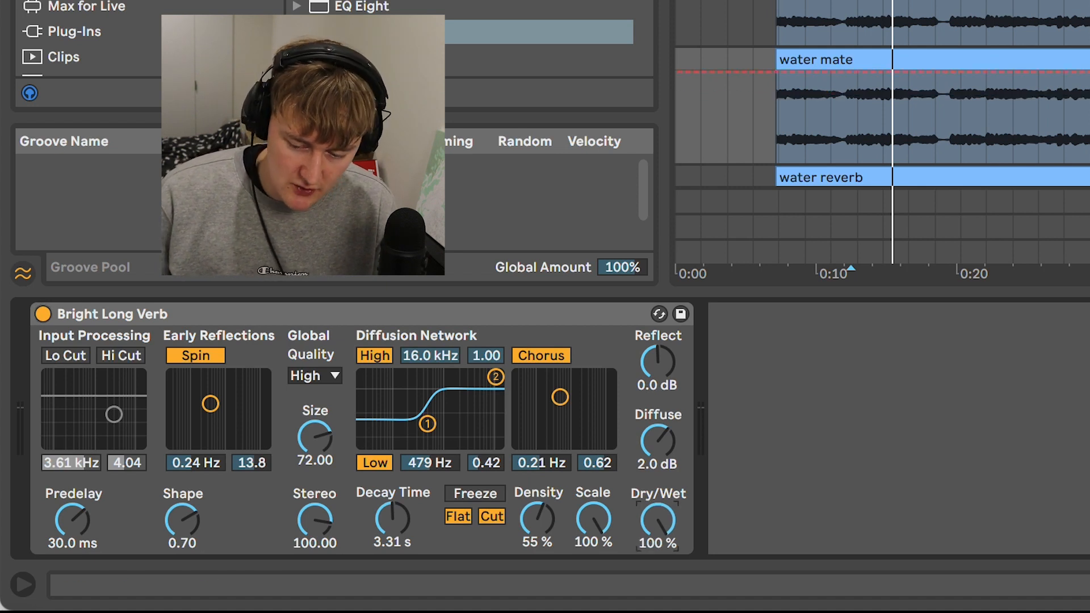
Step: Play the arrangement from bar 13 to audition the fully wet vocal copy
{"action": "left_click", "coordinate": [987, 117]}
{"action": "key", "text": "space"}
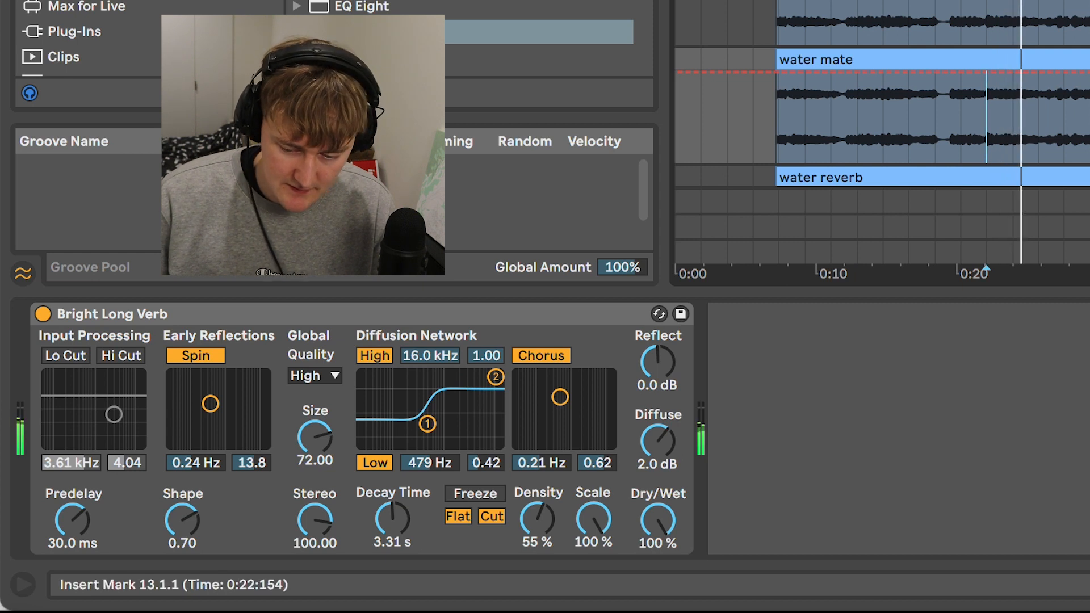
{"action": "scroll", "coordinate": [987, 117], "scroll_direction": "down", "scroll_amount": 3}
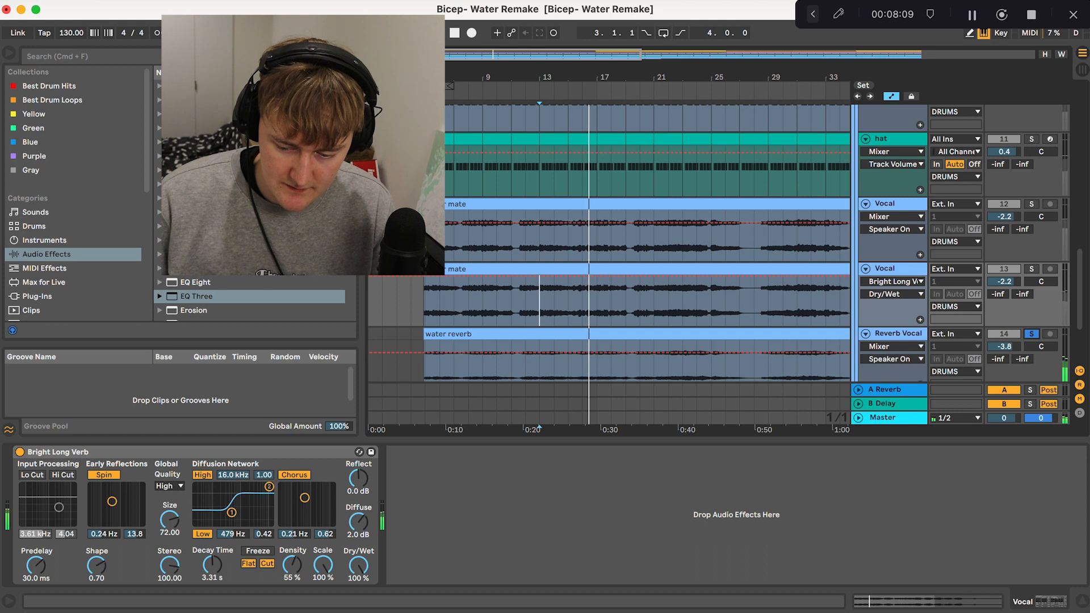
Step: Freeze and flatten the duplicated Vocal track to render its reverb as audio
{"action": "right_click", "coordinate": [912, 270]}
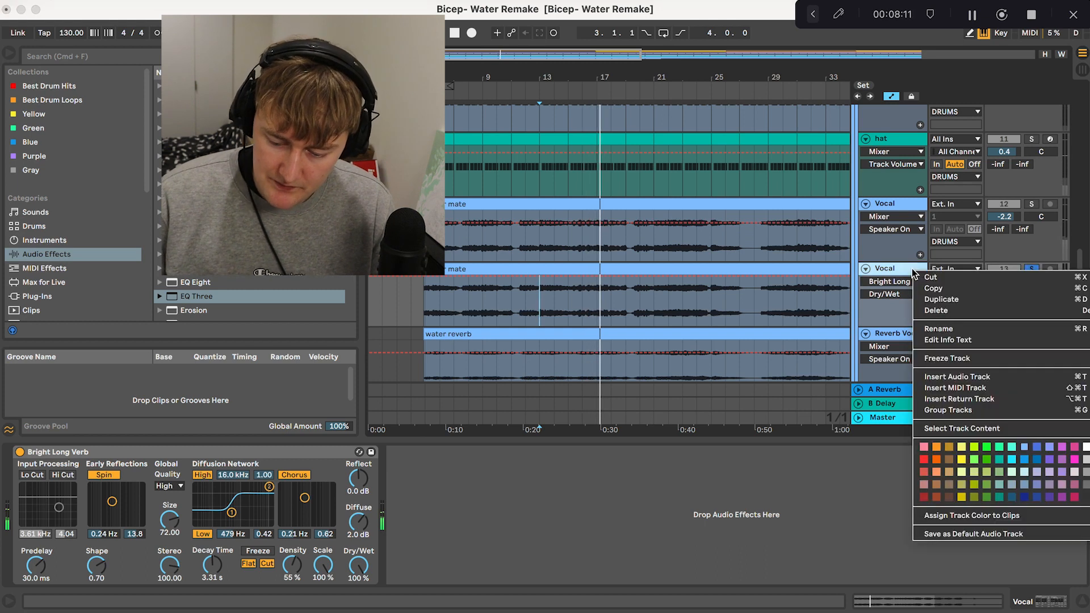
{"action": "left_click", "coordinate": [947, 358]}
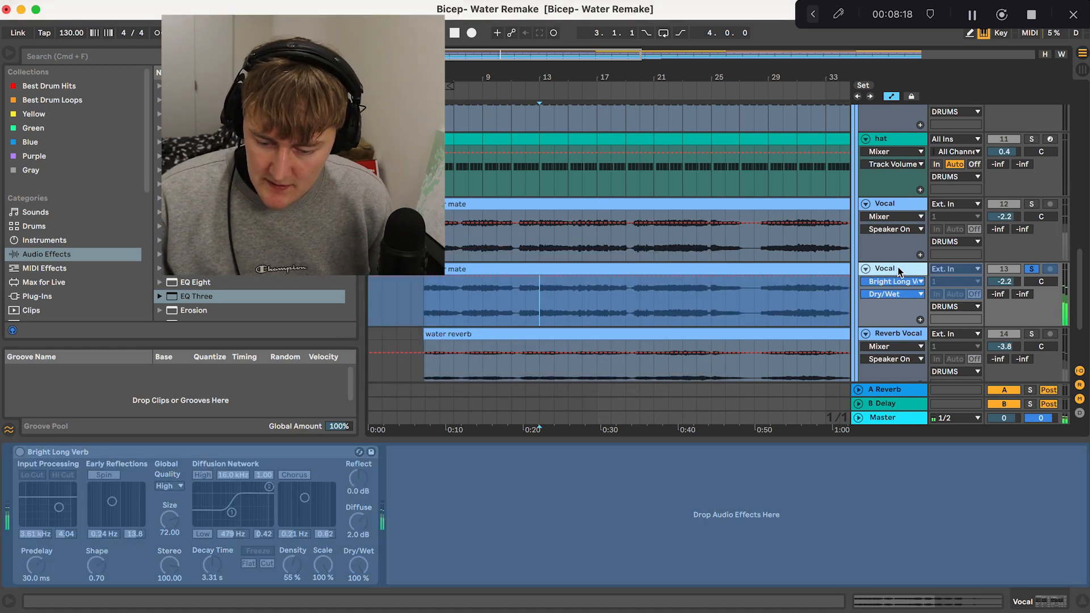
{"action": "right_click", "coordinate": [899, 267]}
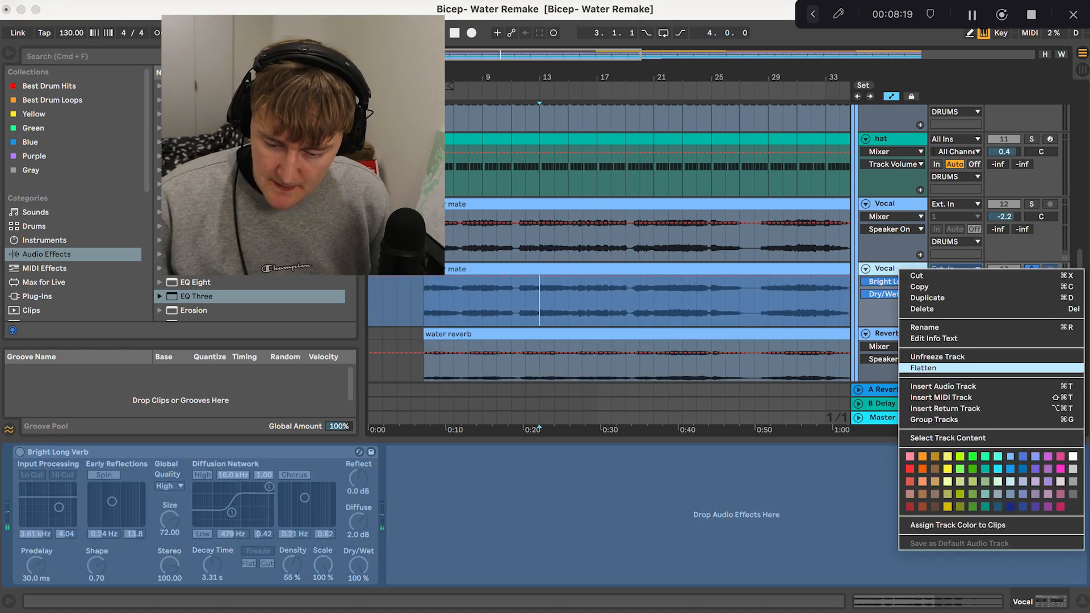
{"action": "left_click", "coordinate": [932, 368]}
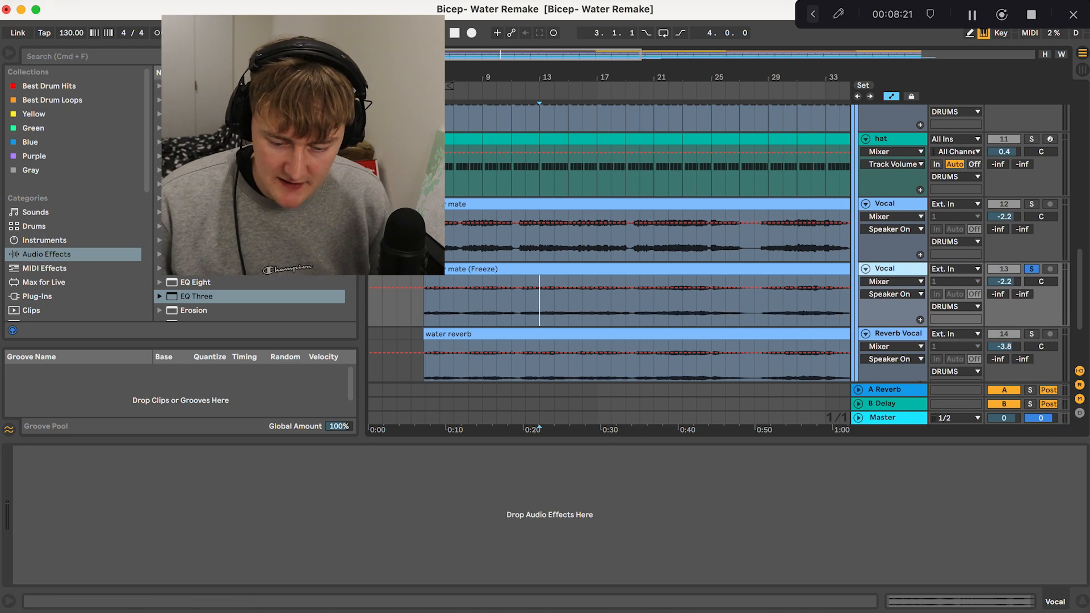
Step: Mute the Reverb Vocal track and compare the mix with the flattened vocal copy muted and unmuted
{"action": "key", "text": "space"}
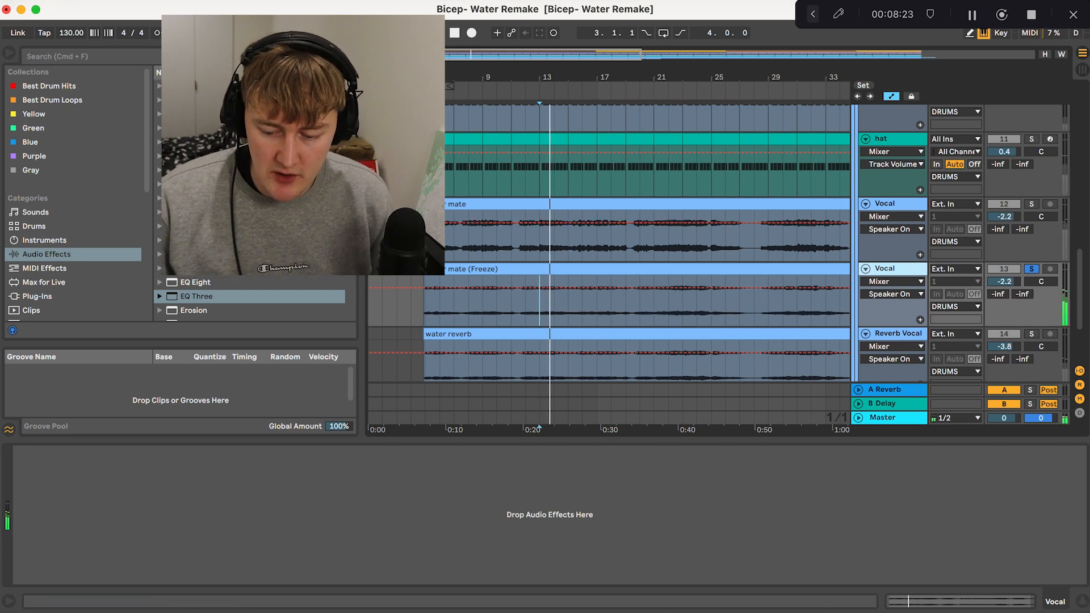
{"action": "left_click", "coordinate": [1004, 334]}
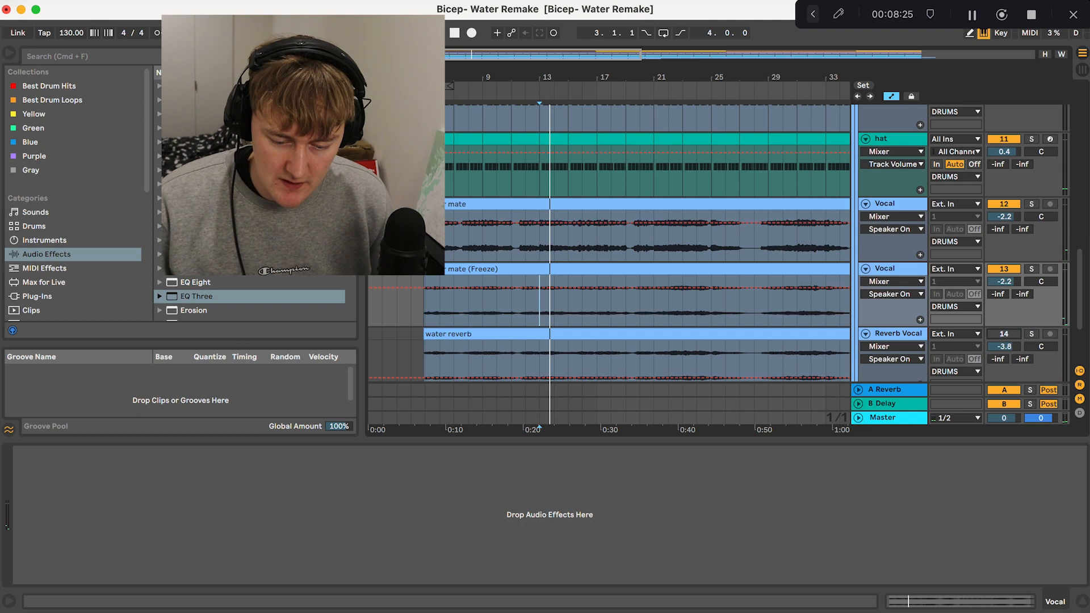
{"action": "left_click", "coordinate": [1004, 268]}
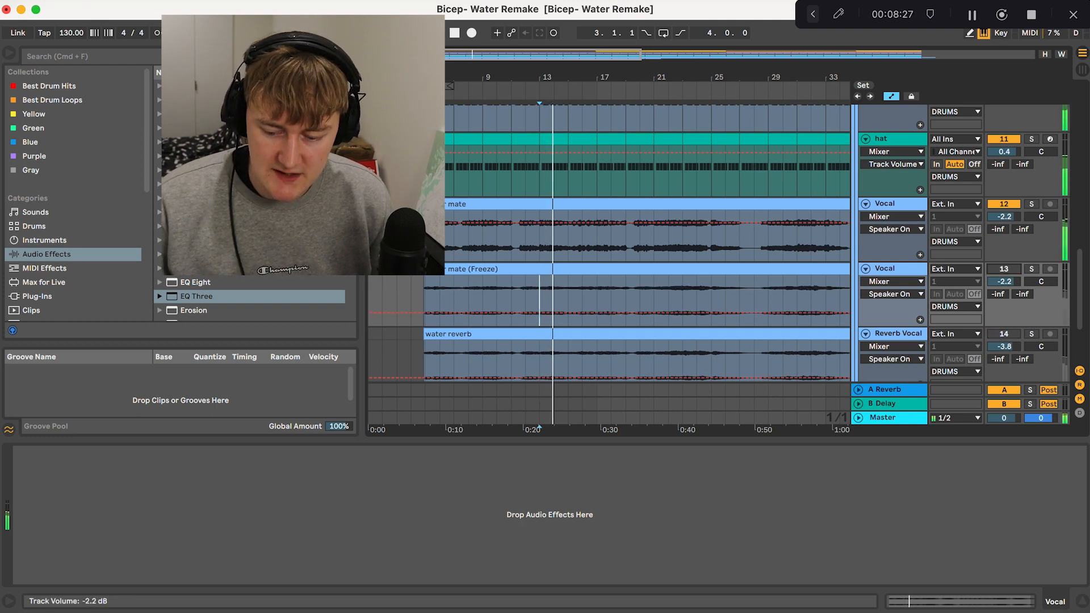
{"action": "left_click", "coordinate": [1009, 271]}
{"action": "left_click", "coordinate": [1010, 271]}
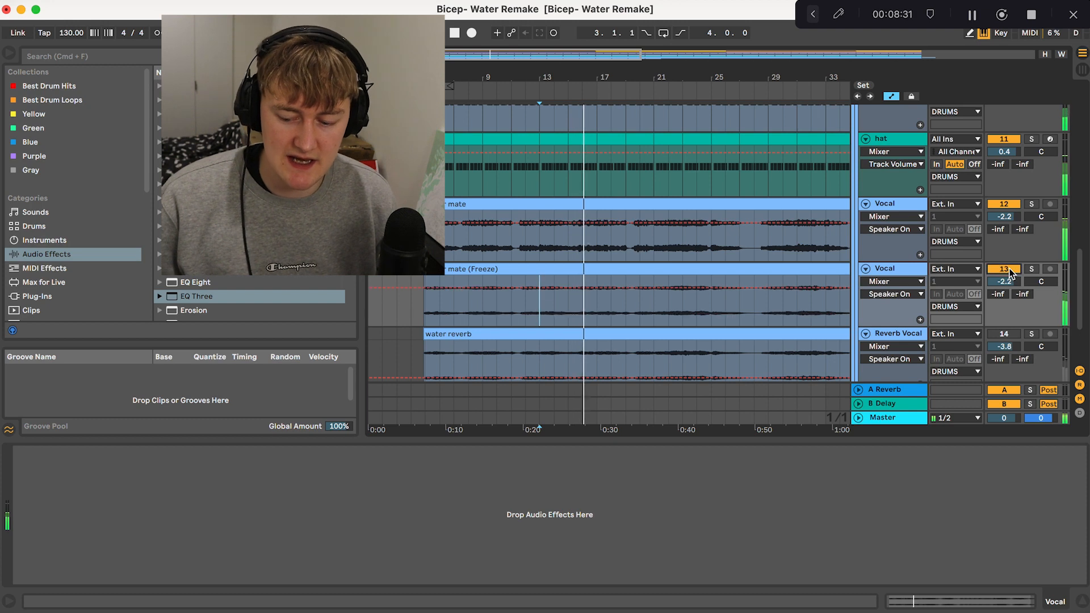
{"action": "left_click", "coordinate": [1009, 271]}
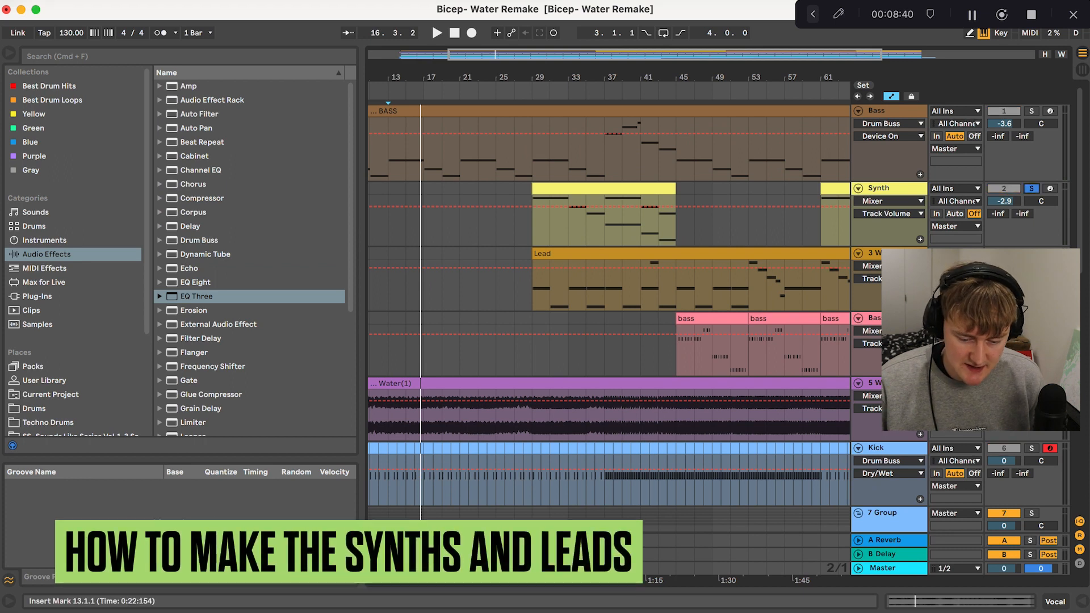
Step: Play the soloed Synth track from bar 29 and inspect its Serum "Lead- Water" patch
{"action": "left_click", "coordinate": [532, 222]}
{"action": "key", "text": "space"}
{"action": "key", "text": "plus"}
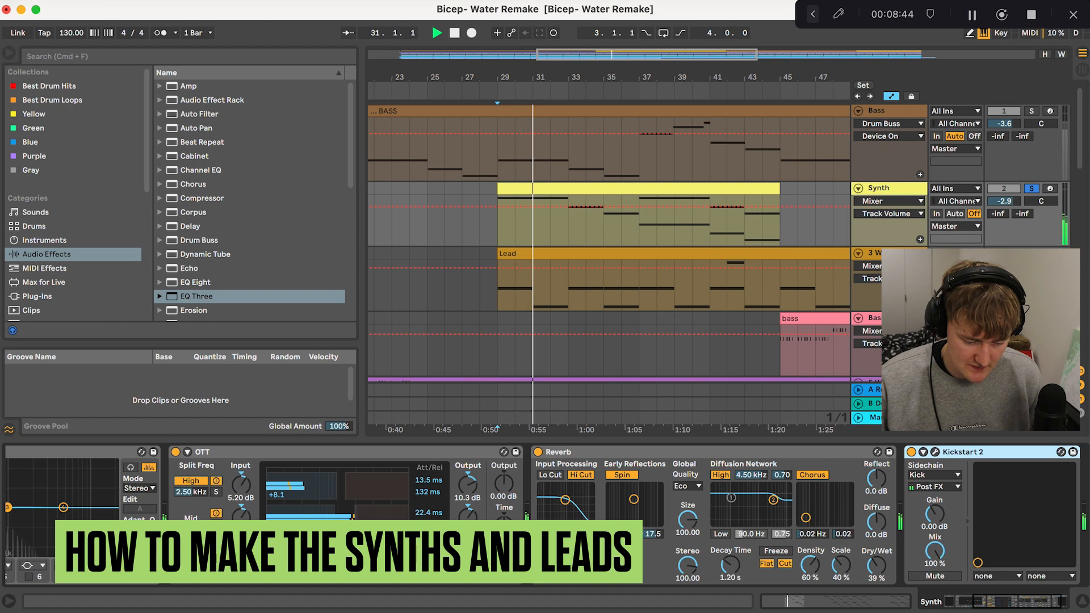
{"action": "scroll", "coordinate": [432, 511], "scroll_direction": "left", "scroll_amount": 6}
{"action": "left_click", "coordinate": [44, 452]}
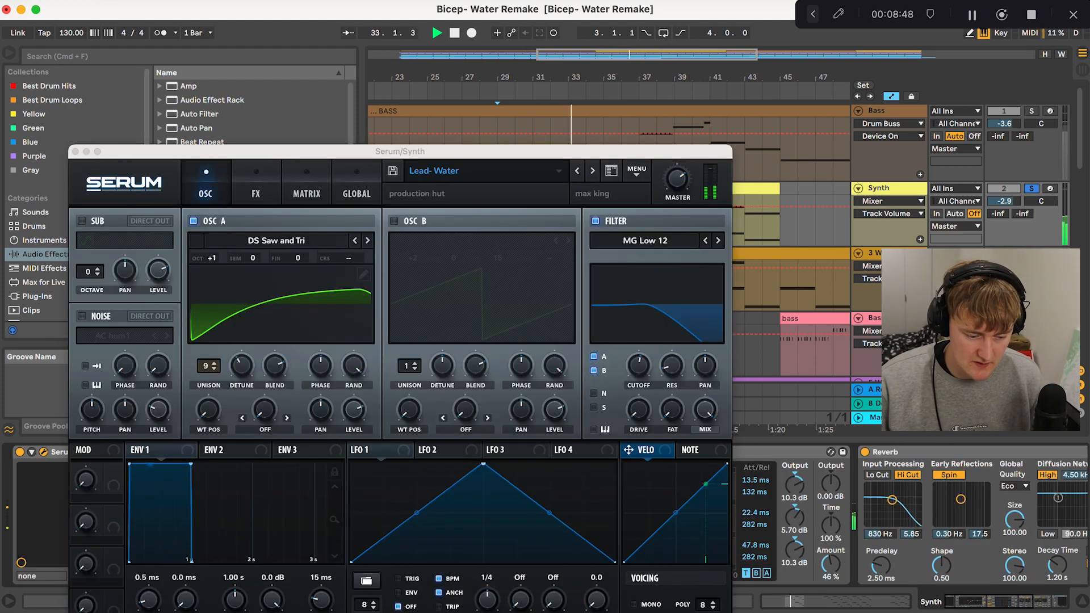
{"action": "left_click", "coordinate": [75, 152]}
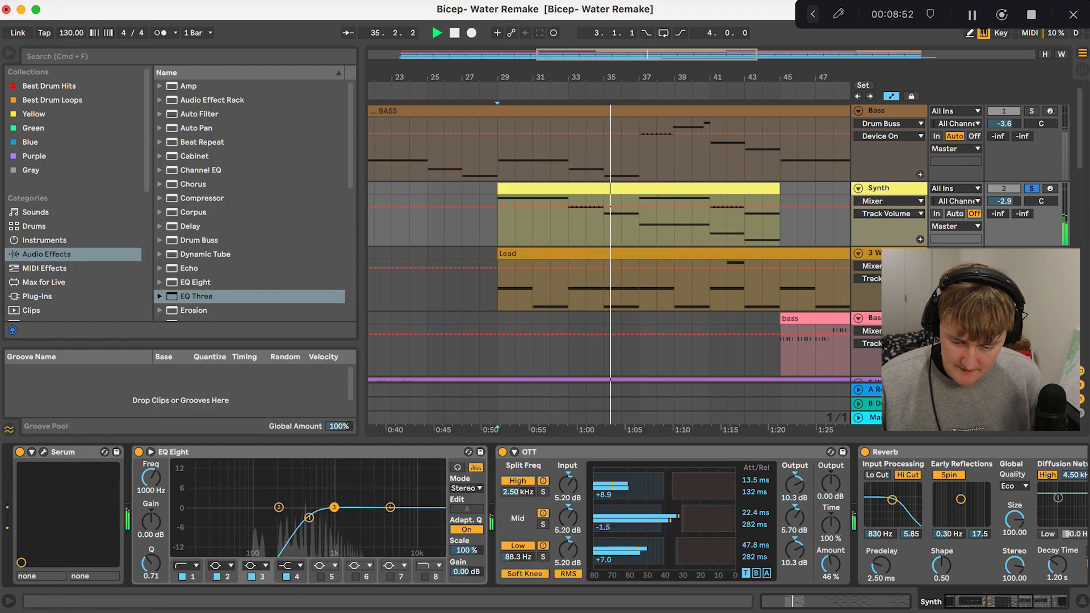
Step: Inspect the Bass track's Serum "Bass- Water" patch, close it and stop playback
{"action": "left_click", "coordinate": [885, 110]}
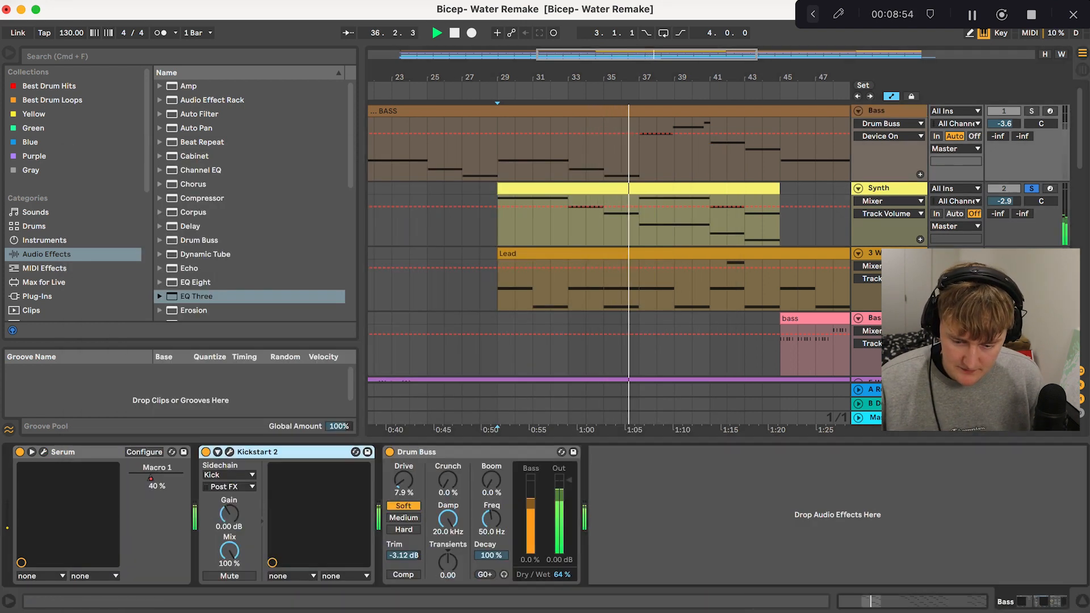
{"action": "left_click", "coordinate": [44, 453]}
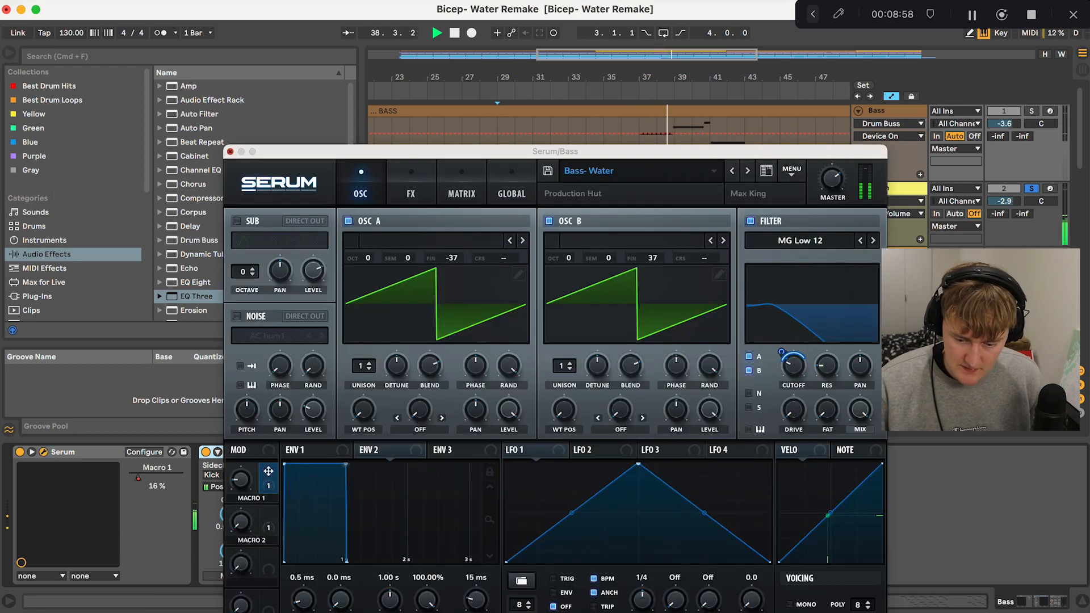
{"action": "left_click", "coordinate": [230, 151]}
{"action": "key", "text": "space"}
Step: Examine the MIDI notes of the Synth track's clip at bar 29
{"action": "left_click", "coordinate": [879, 188]}
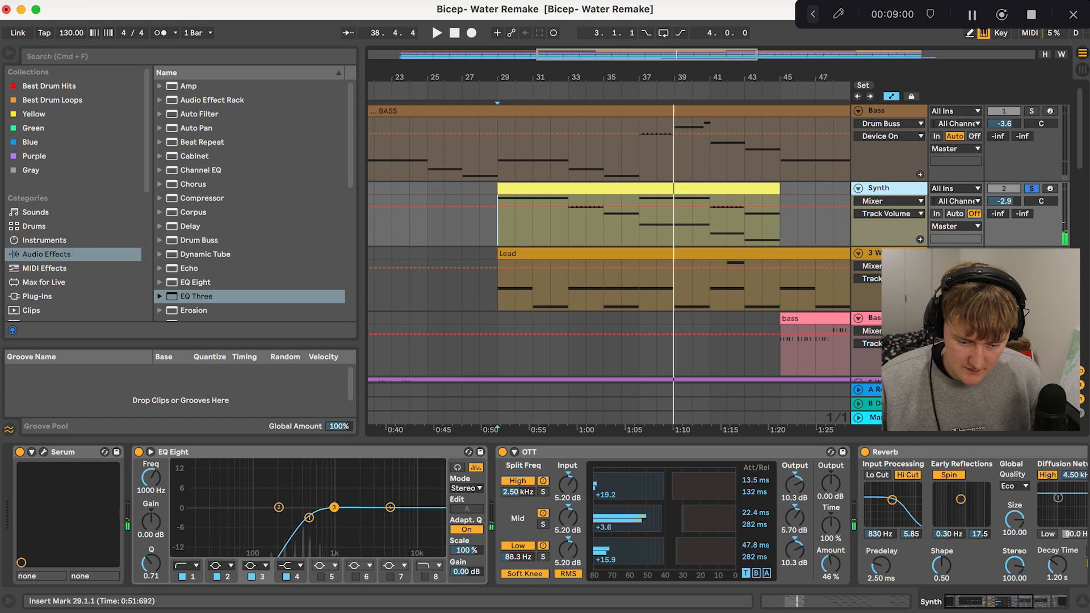
{"action": "double_click", "coordinate": [704, 188]}
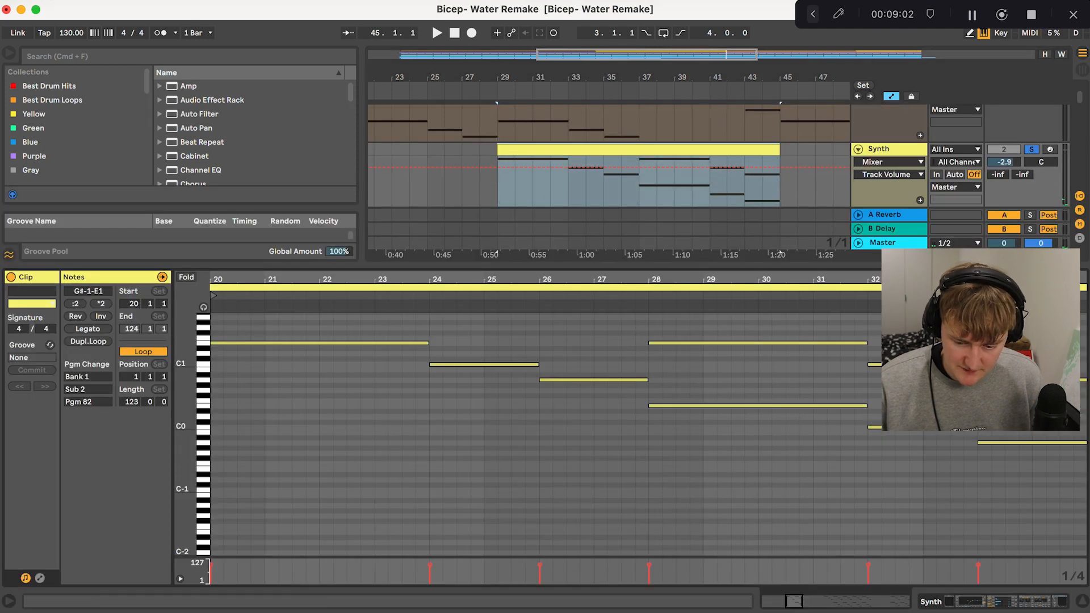
{"action": "double_click", "coordinate": [704, 149]}
Step: Play the 3 Wavetable track soloed from bar 29 and inspect its Wavetable device and effects chain
{"action": "double_click", "coordinate": [891, 214]}
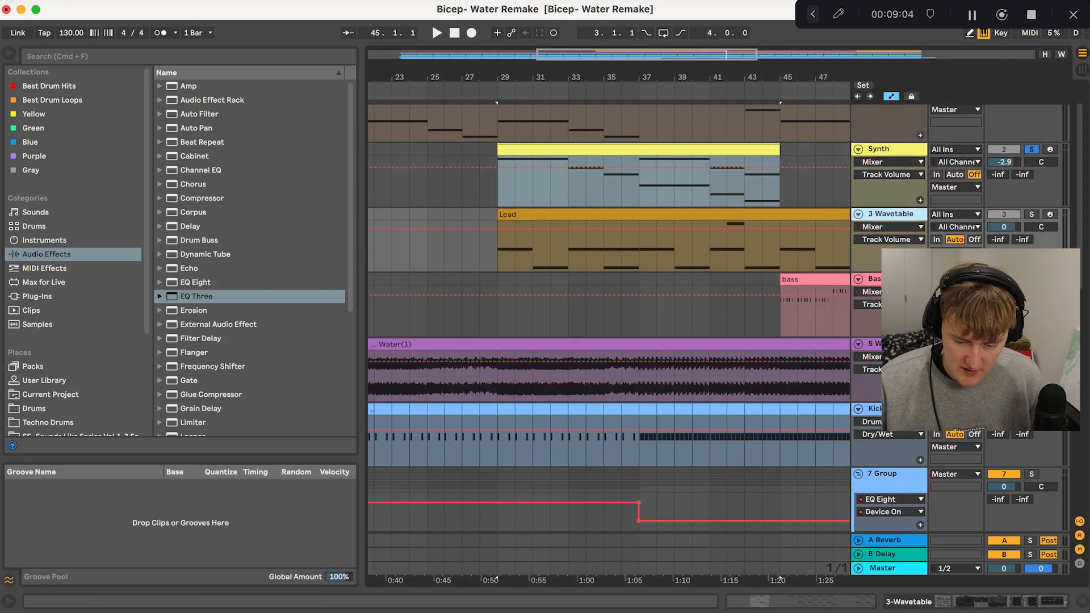
{"action": "left_click", "coordinate": [1032, 214]}
{"action": "key", "text": "space"}
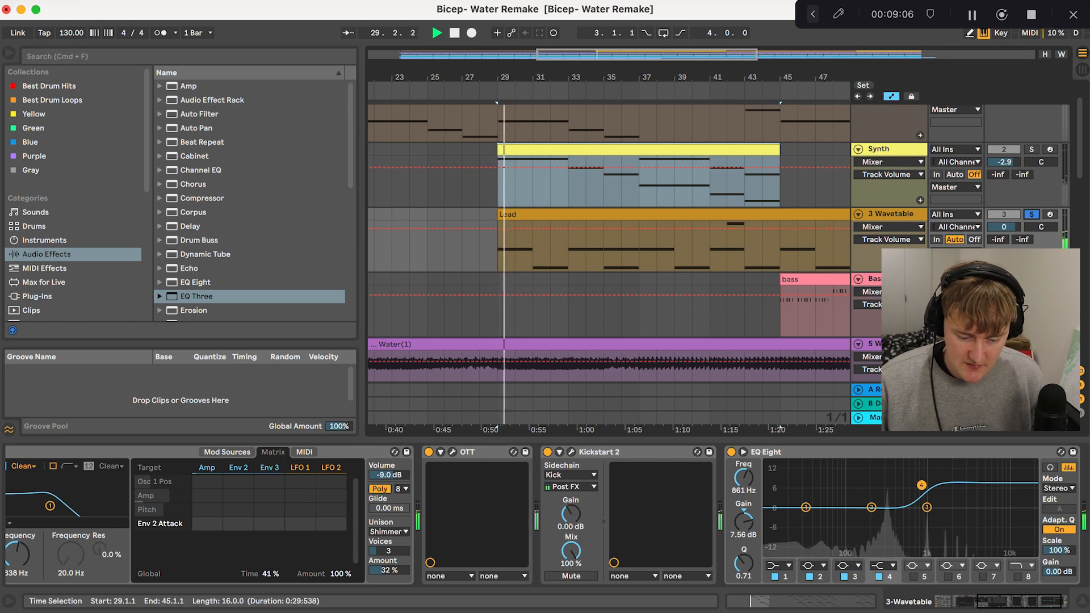
{"action": "scroll", "coordinate": [488, 498], "scroll_direction": "left", "scroll_amount": 9}
{"action": "scroll", "coordinate": [489, 498], "scroll_direction": "right", "scroll_amount": 5}
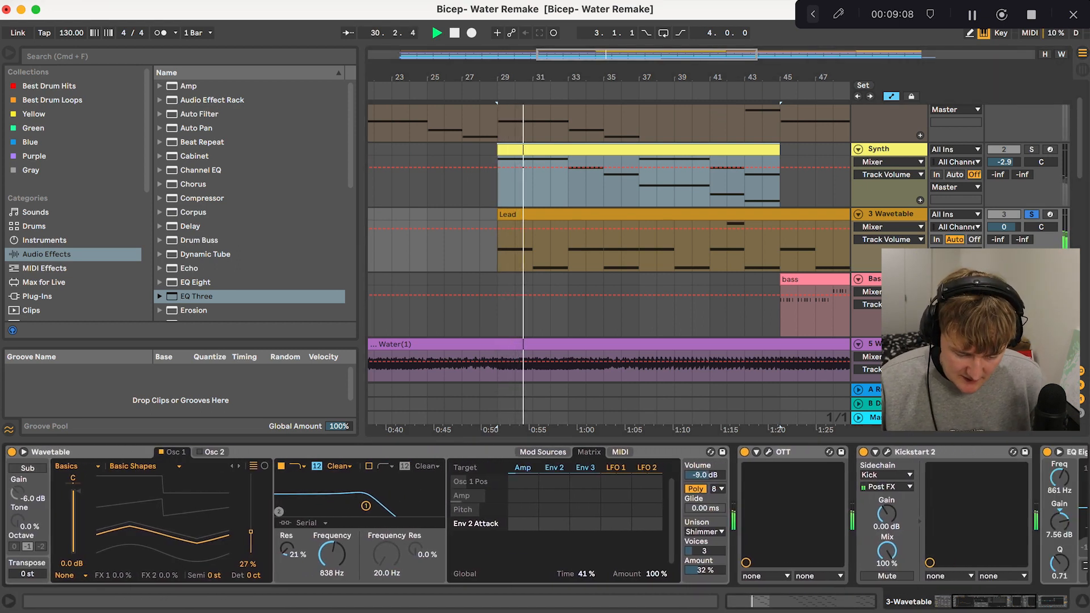
Step: Set the Env 2 attack to 14.5 ms in the Wavetable device's modulation sources
{"action": "left_click", "coordinate": [544, 453]}
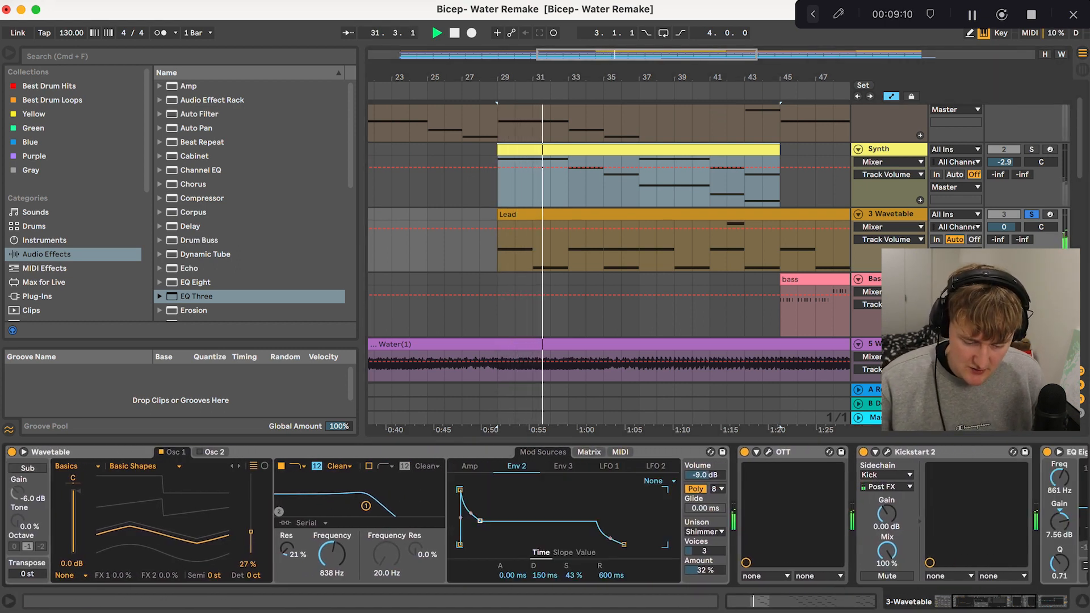
{"action": "left_click_drag", "start_coordinate": [512, 575], "coordinate": [513, 564]}
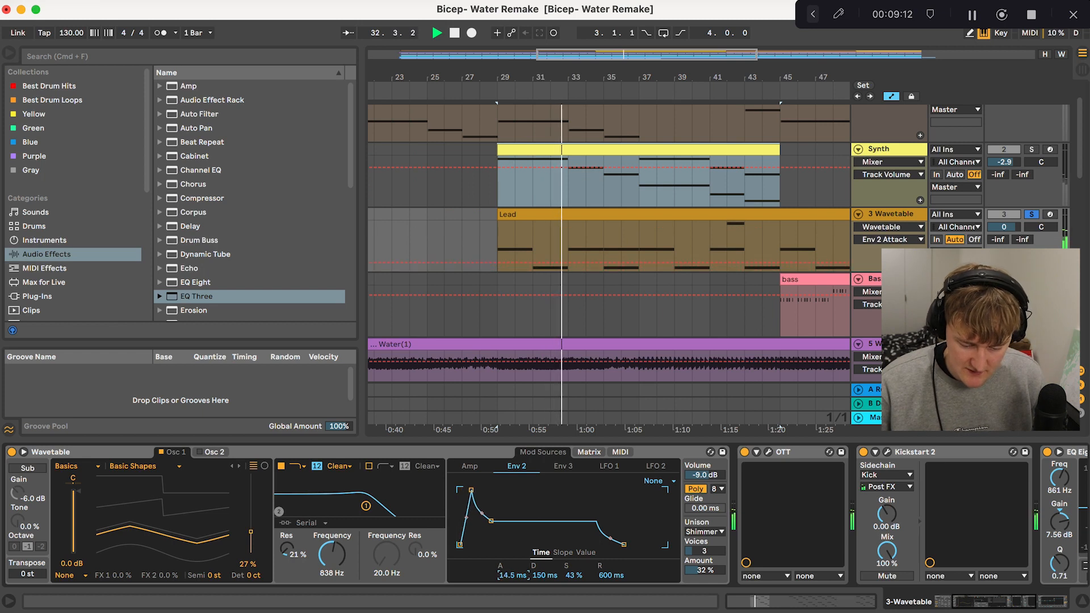
Step: Play the soloed lead with its Arpeggiator bypassed, re-enable the Arpeggiator to compare, and stop playback
{"action": "scroll", "coordinate": [480, 554], "scroll_direction": "left", "scroll_amount": 5}
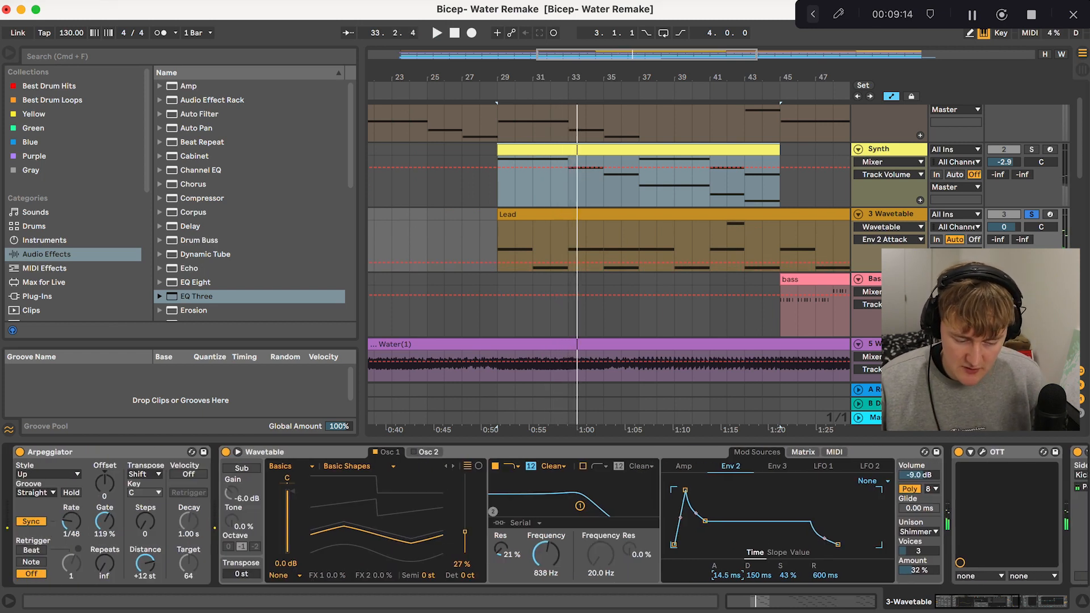
{"action": "left_click", "coordinate": [20, 452]}
{"action": "key", "text": "space"}
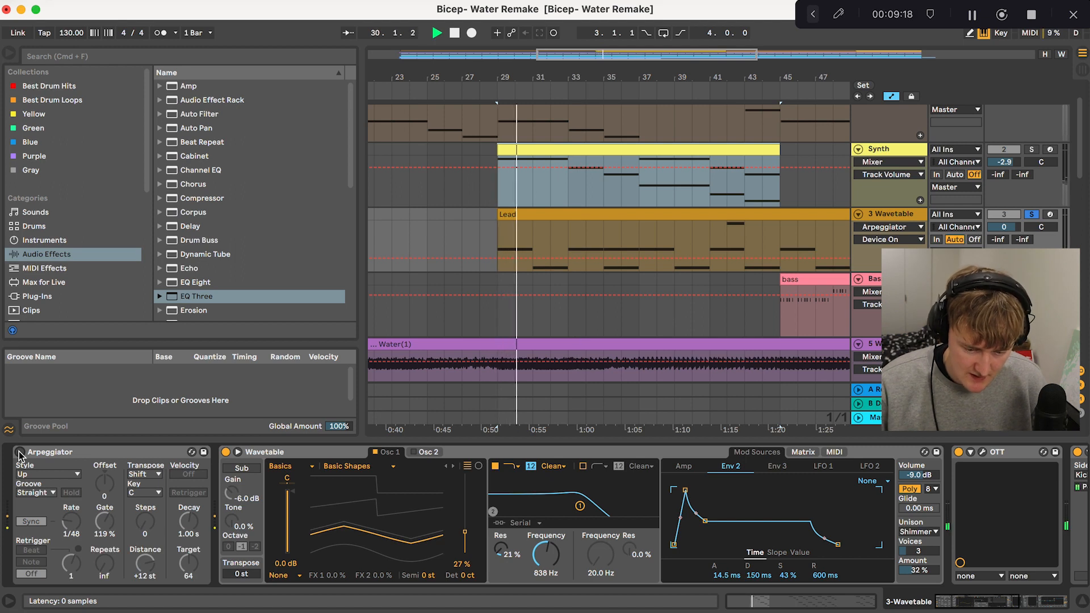
{"action": "left_click", "coordinate": [20, 452]}
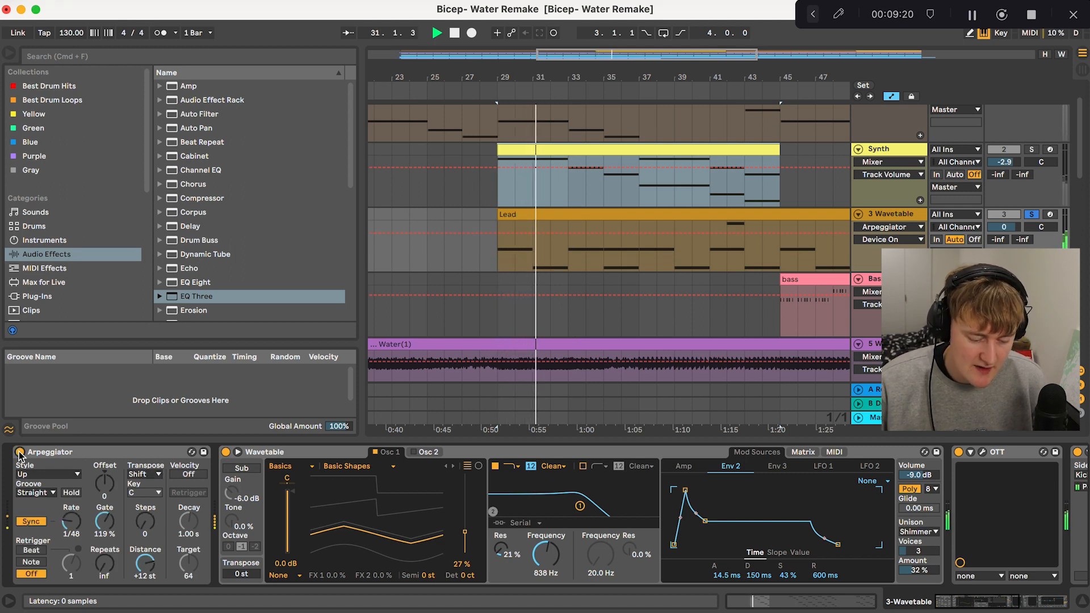
{"action": "key", "text": "space"}
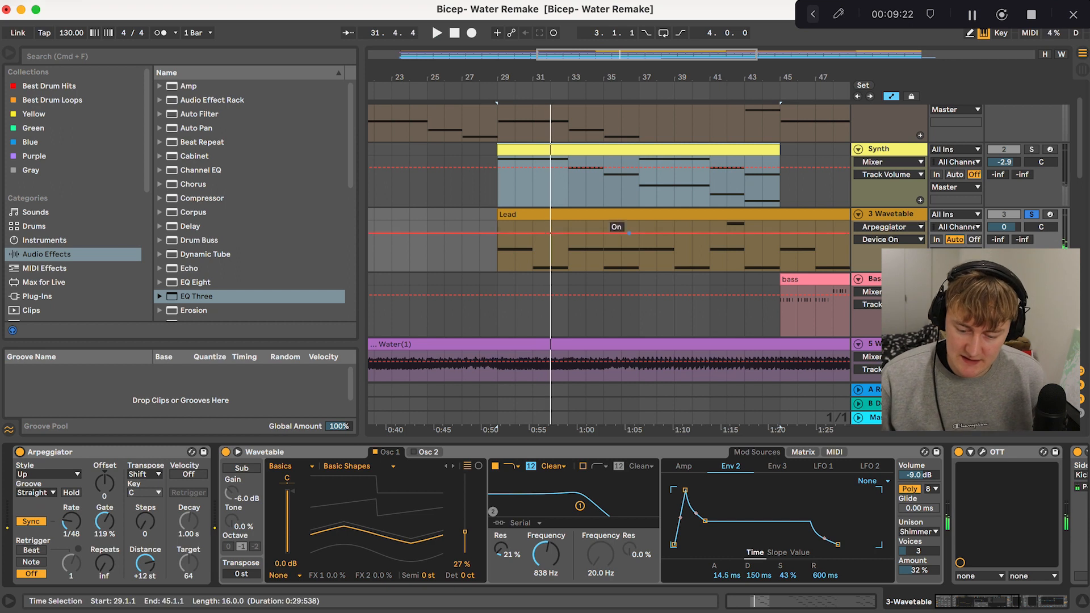
Step: Play the soloed 3 Wavetable lead from bar 42 and again from bar 61
{"action": "left_click", "coordinate": [728, 253]}
{"action": "key", "text": "space"}
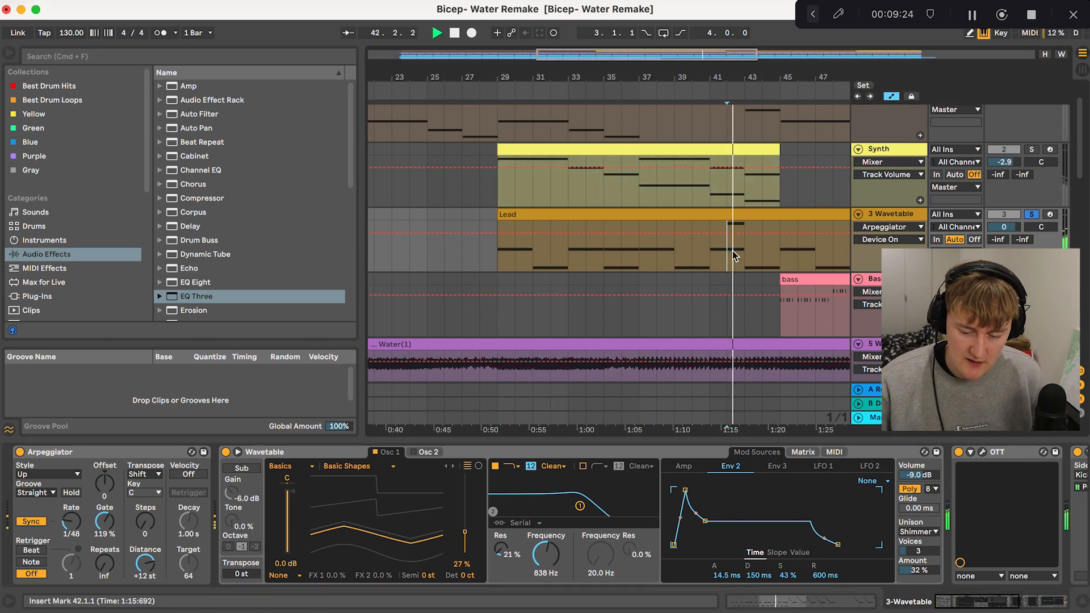
{"action": "key", "text": "space"}
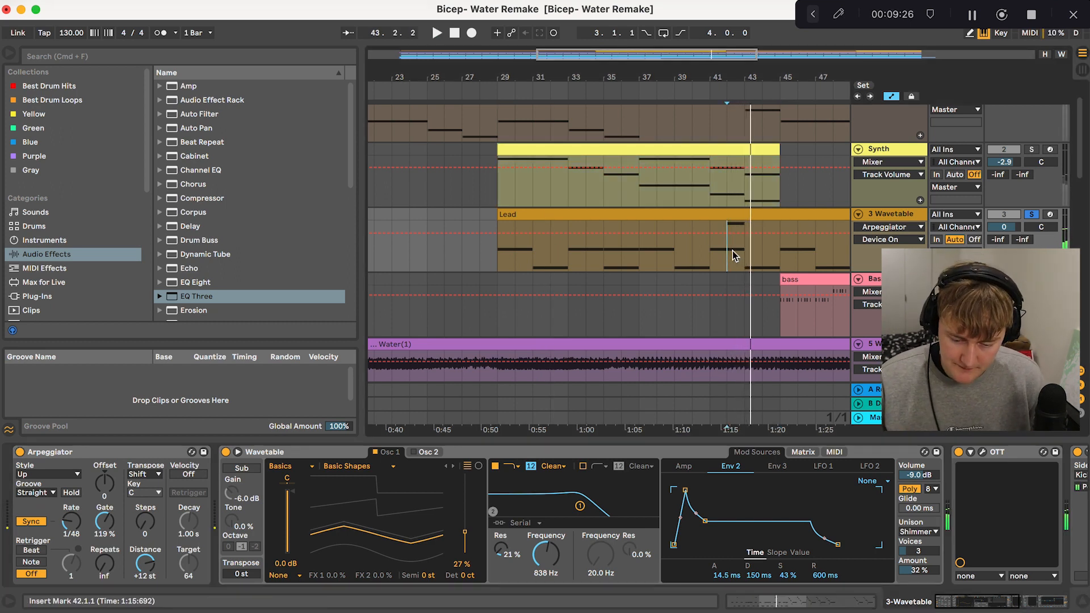
{"action": "scroll", "coordinate": [736, 256], "scroll_direction": "right", "scroll_amount": 5}
{"action": "scroll", "coordinate": [736, 256], "scroll_direction": "down", "scroll_amount": 1}
{"action": "scroll", "coordinate": [735, 256], "scroll_direction": "right", "scroll_amount": 3}
{"action": "scroll", "coordinate": [735, 256], "scroll_direction": "down", "scroll_amount": 1}
{"action": "key", "text": "space"}
{"action": "scroll", "coordinate": [680, 239], "scroll_direction": "left", "scroll_amount": 2}
{"action": "scroll", "coordinate": [680, 238], "scroll_direction": "up", "scroll_amount": 1}
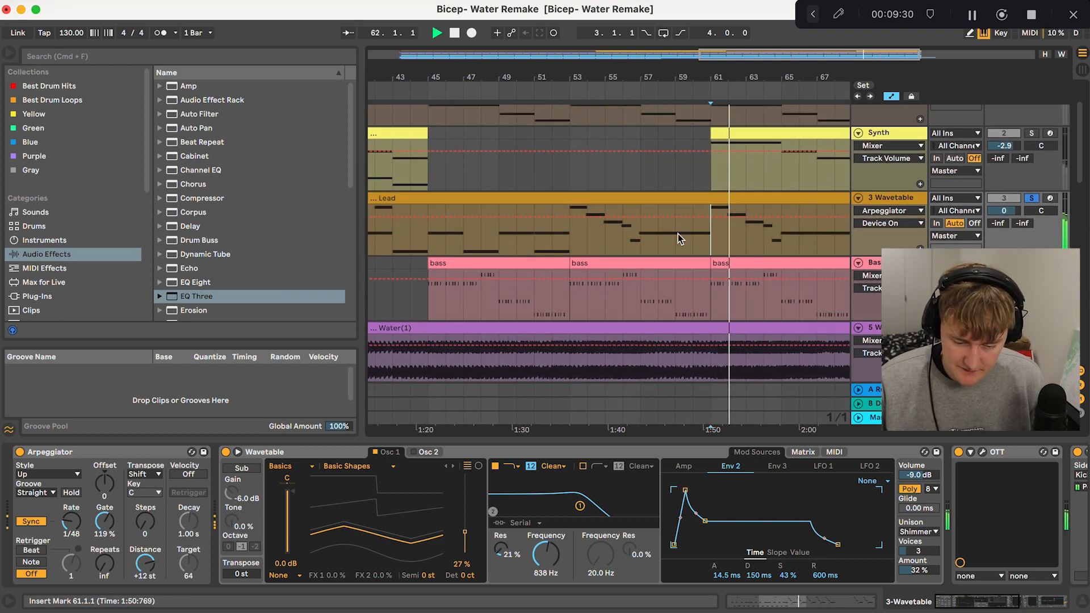
Step: Extend the start of the long E3 note in the Lead clip back to 52.1.1
{"action": "scroll", "coordinate": [680, 238], "scroll_direction": "down", "scroll_amount": 3}
{"action": "double_click", "coordinate": [700, 210]}
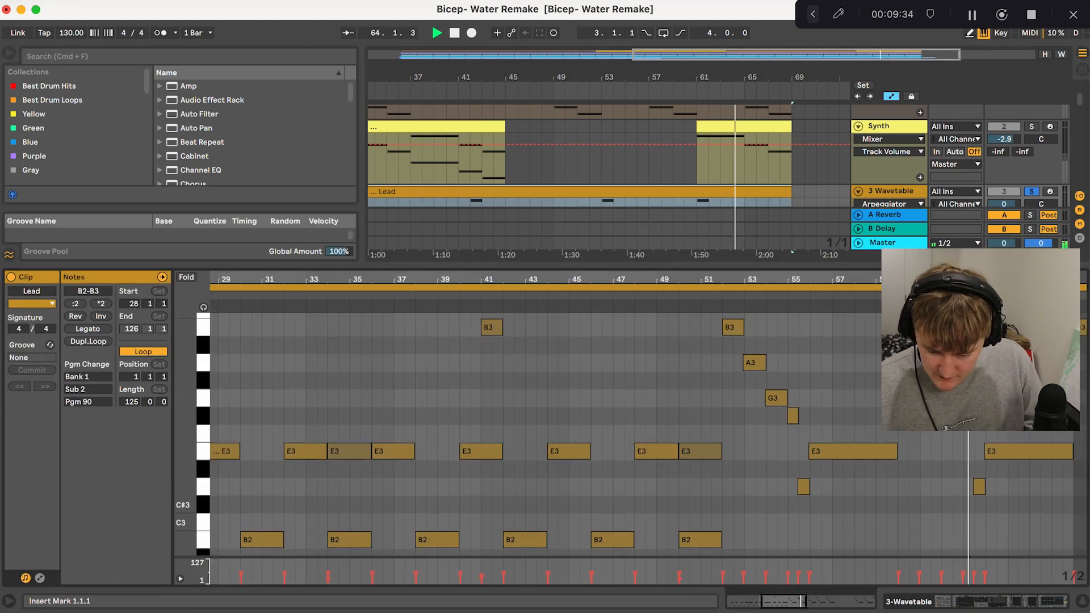
{"action": "scroll", "coordinate": [798, 502], "scroll_direction": "right", "scroll_amount": 3}
{"action": "scroll", "coordinate": [799, 501], "scroll_direction": "up", "scroll_amount": 1}
{"action": "left_click_drag", "start_coordinate": [736, 468], "coordinate": [650, 468]}
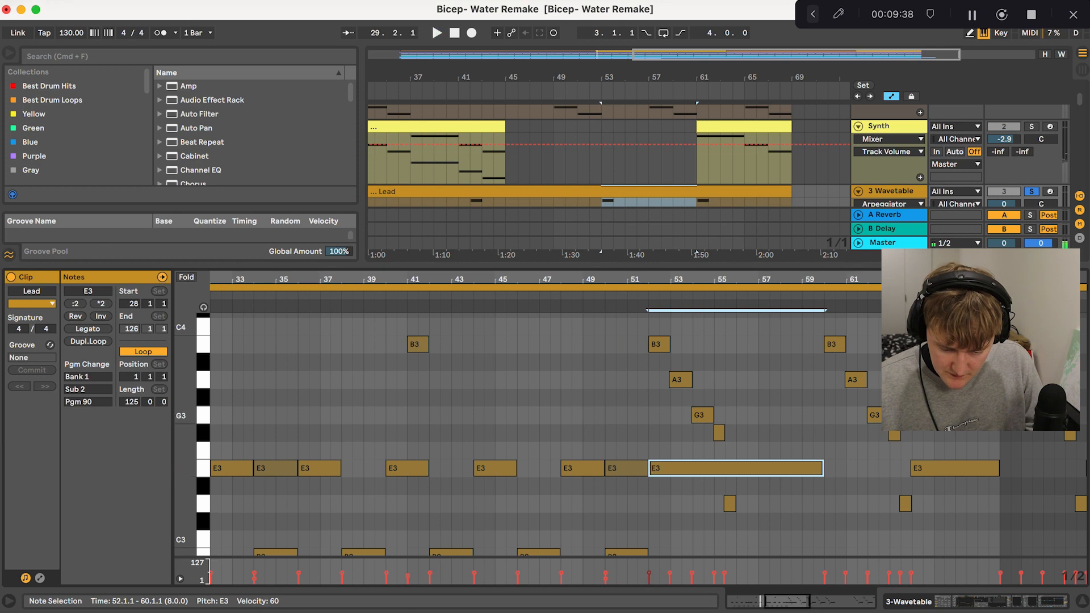
Step: Play the lead from bar 53 while following its MIDI notes, then stop and return to the full arrangement
{"action": "left_click", "coordinate": [602, 163]}
{"action": "key", "text": "space"}
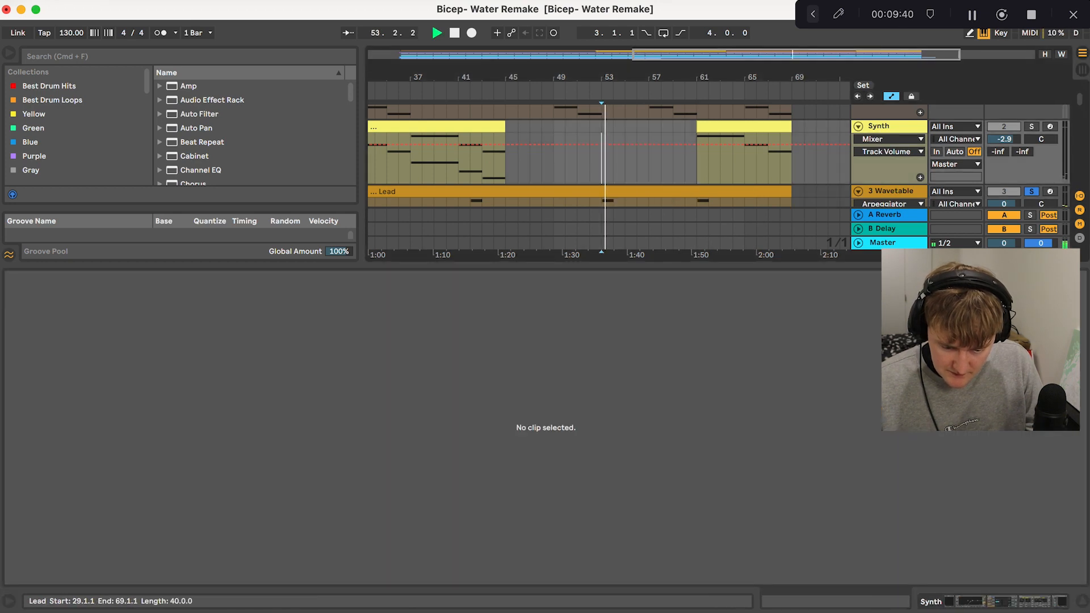
{"action": "double_click", "coordinate": [603, 191]}
{"action": "left_click", "coordinate": [758, 451]}
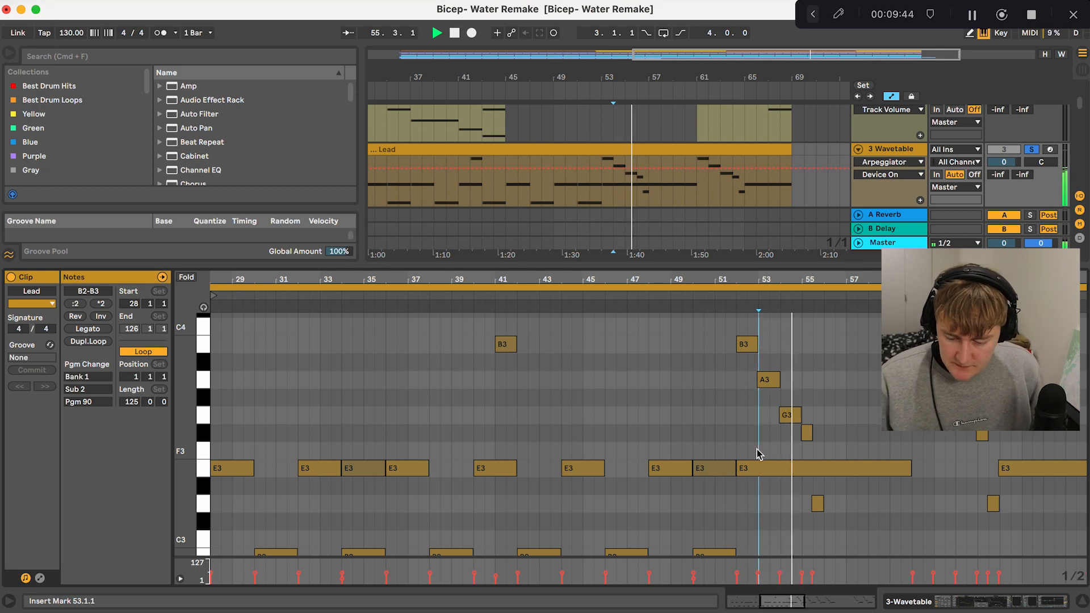
{"action": "scroll", "coordinate": [647, 435], "scroll_direction": "left", "scroll_amount": 2}
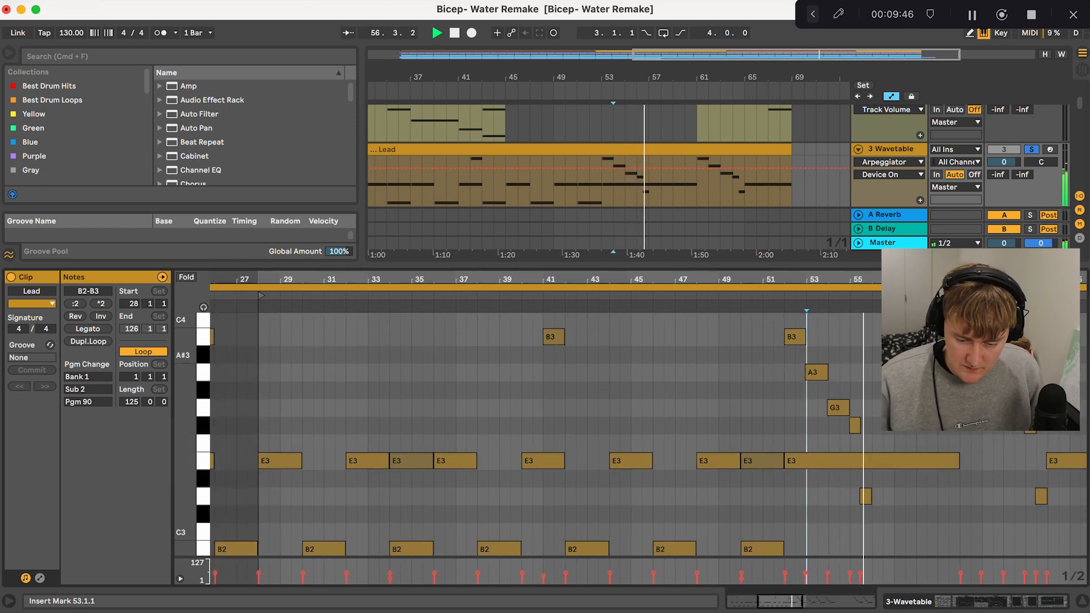
{"action": "key", "text": "super+alt+l"}
{"action": "key", "text": "space"}
{"action": "scroll", "coordinate": [630, 284], "scroll_direction": "left", "scroll_amount": 5}
{"action": "scroll", "coordinate": [630, 284], "scroll_direction": "up", "scroll_amount": 3}
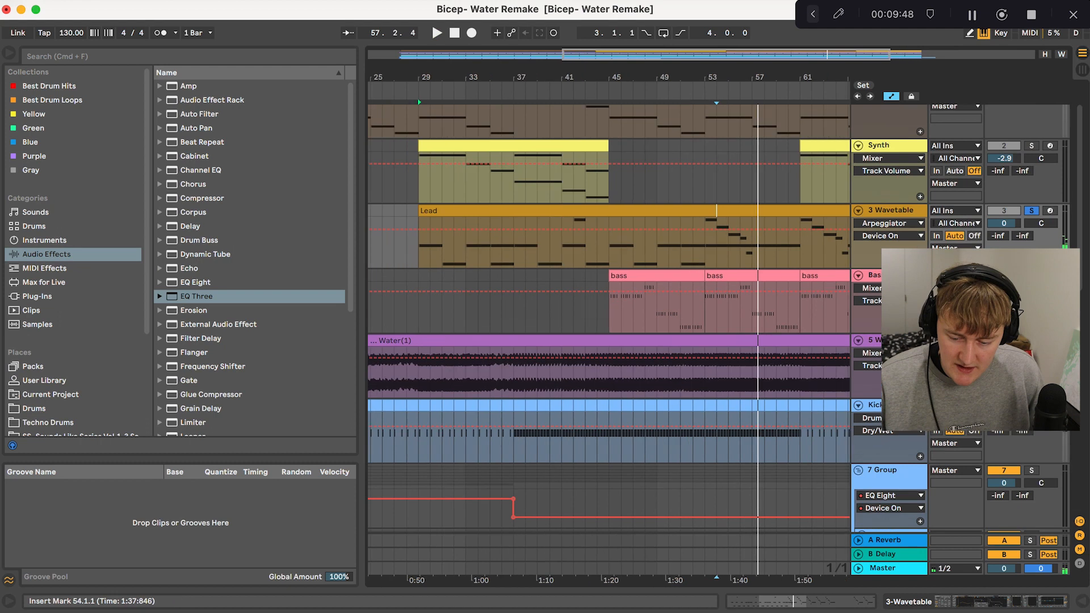
Step: Show the 3 Wavetable track's devices, play it from bar 53 and set the Arpeggiator's gate to 33 %
{"action": "double_click", "coordinate": [910, 229]}
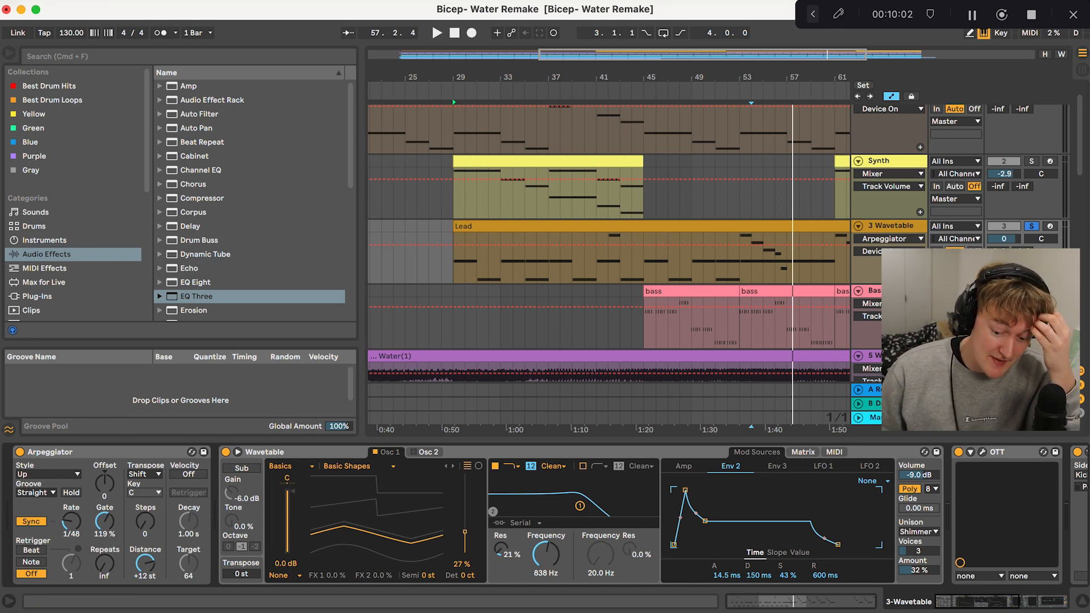
{"action": "left_click", "coordinate": [752, 259]}
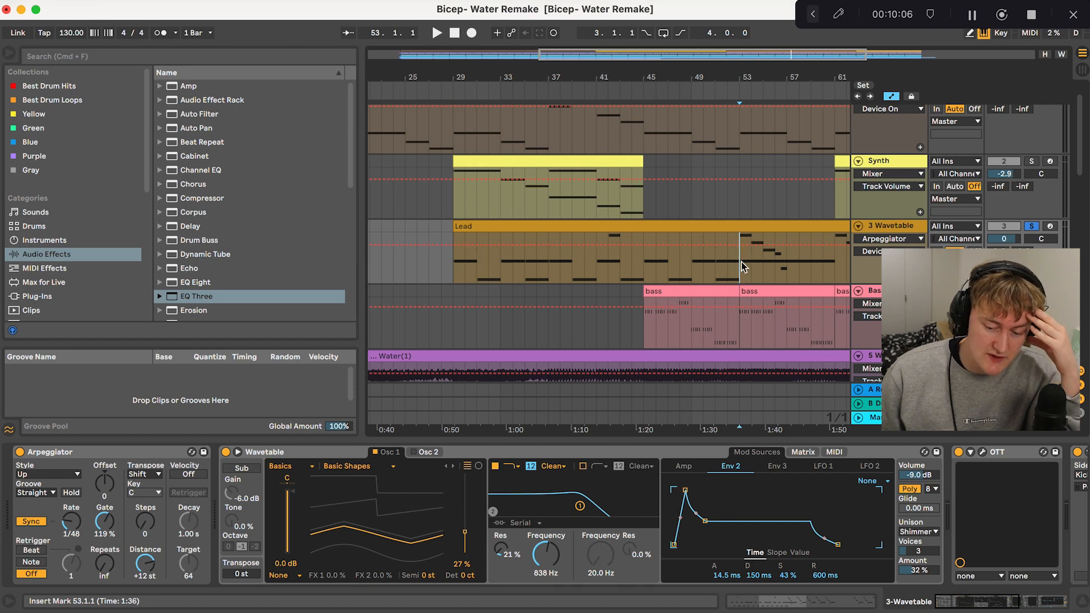
{"action": "key", "text": "space"}
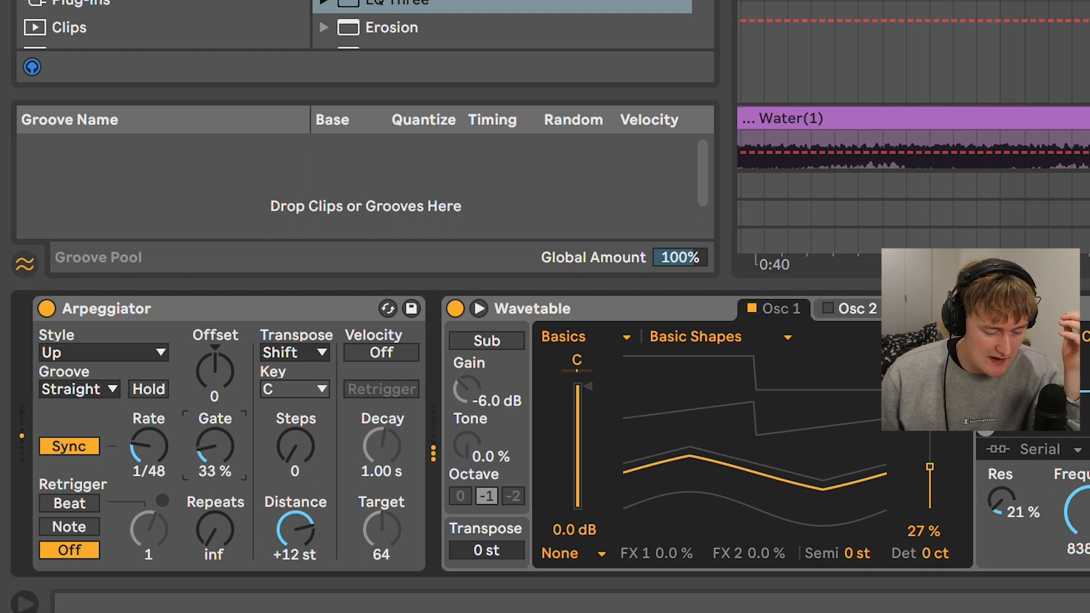
Step: Switch the Arpeggiator's rate from synced to free and set it to 35.9 ms
{"action": "left_click", "coordinate": [95, 449]}
{"action": "left_click_drag", "start_coordinate": [148, 445], "coordinate": [149, 474]}
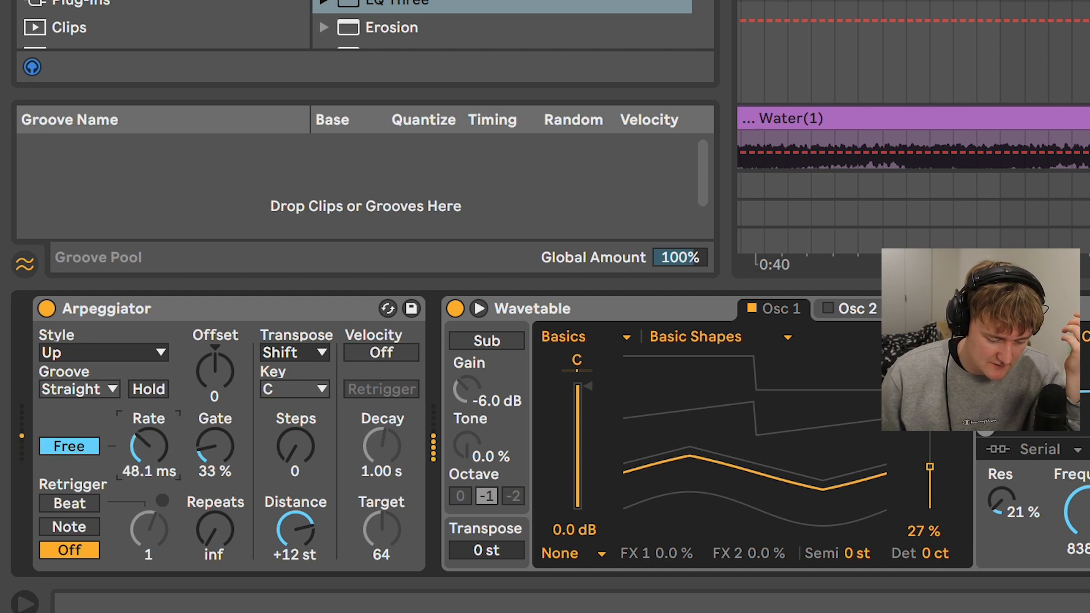
{"action": "left_click", "coordinate": [69, 447]}
{"action": "left_click", "coordinate": [69, 447]}
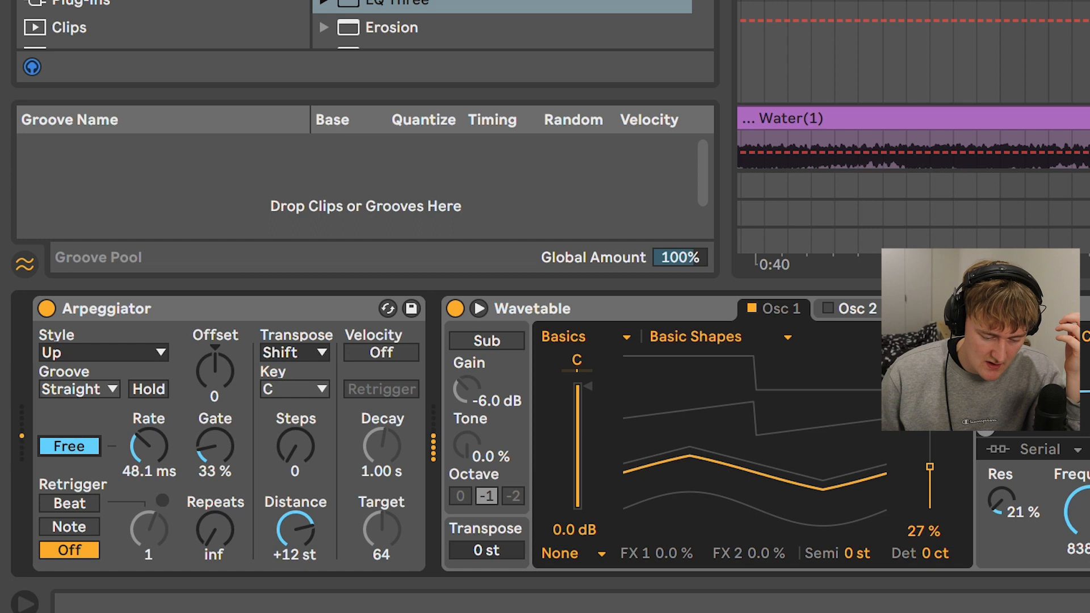
{"action": "scroll", "coordinate": [1062, 527], "scroll_direction": "right", "scroll_amount": 3}
{"action": "scroll", "coordinate": [1058, 525], "scroll_direction": "left", "scroll_amount": 3}
{"action": "scroll", "coordinate": [745, 434], "scroll_direction": "right", "scroll_amount": 3}
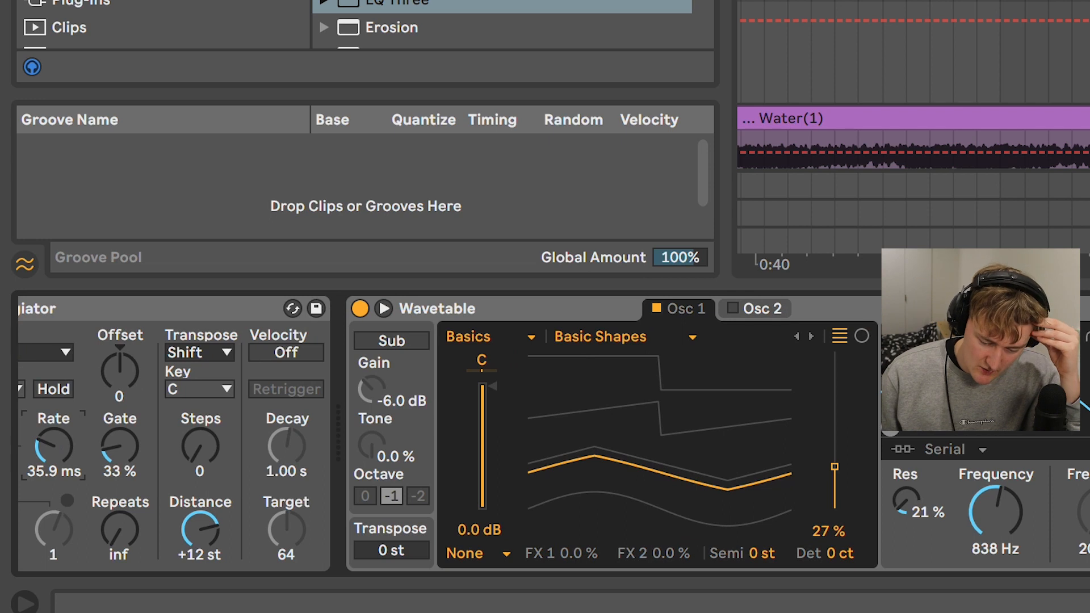
Step: Review the Wavetable device's oscillator, filter, Amp envelope and Env 2 settings
{"action": "scroll", "coordinate": [554, 431], "scroll_direction": "right", "scroll_amount": 4}
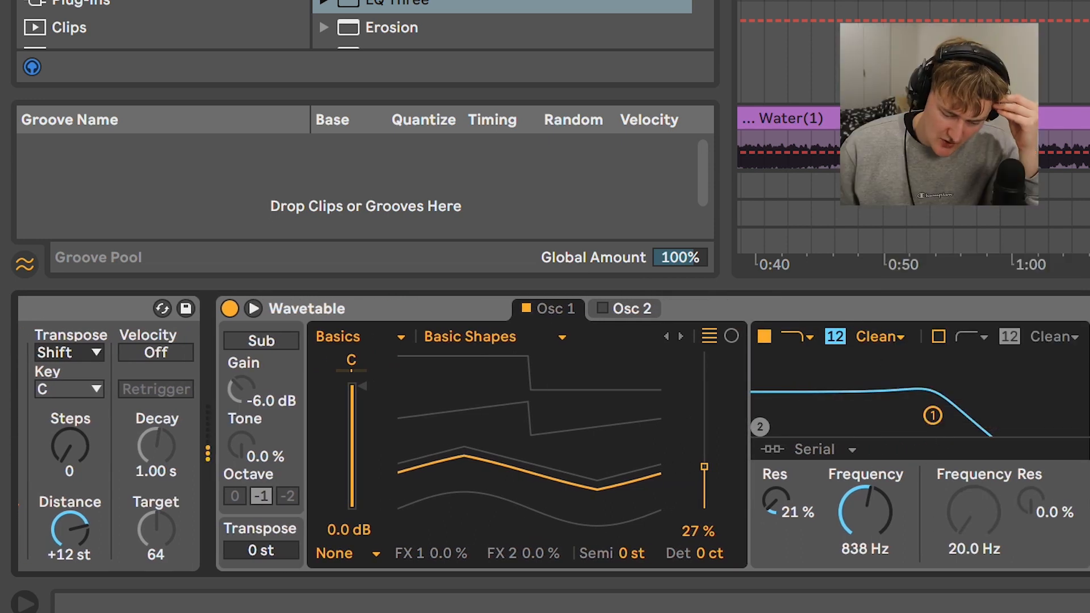
{"action": "scroll", "coordinate": [934, 417], "scroll_direction": "right", "scroll_amount": 5}
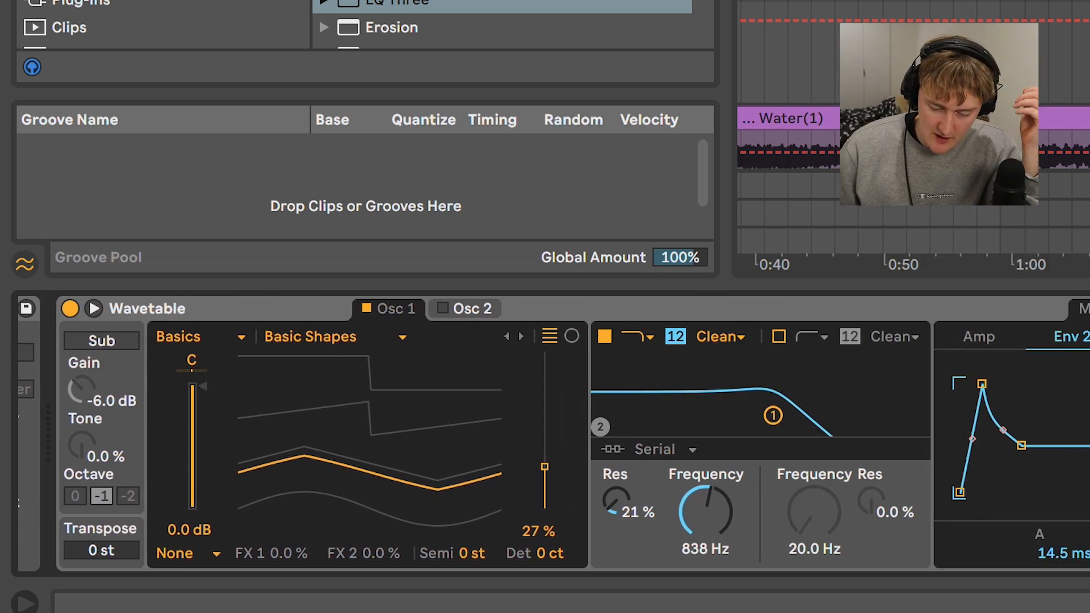
{"action": "left_click", "coordinate": [979, 337]}
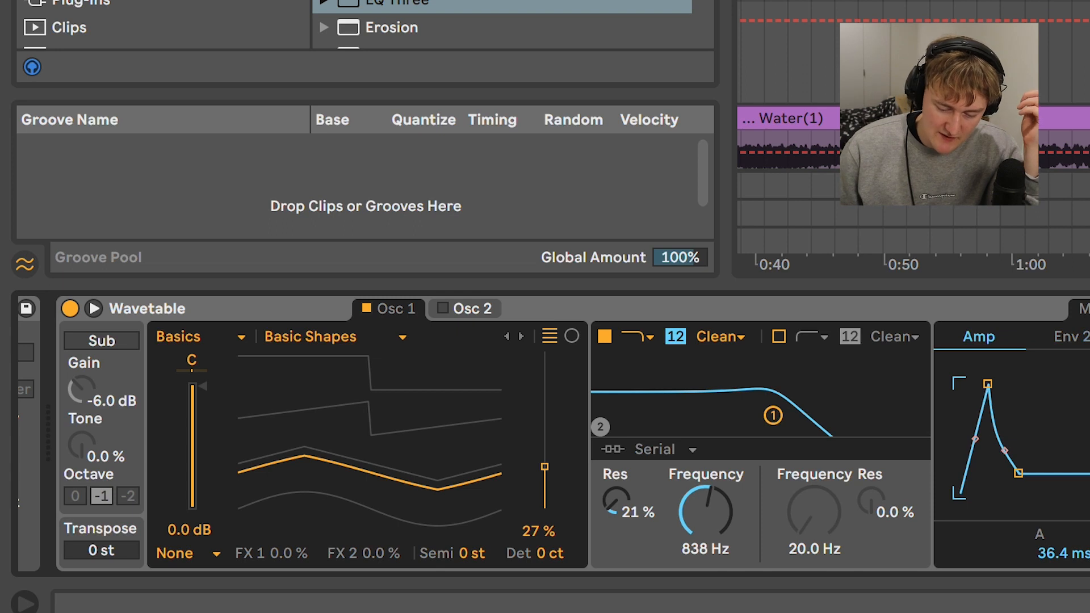
{"action": "mouse_move", "coordinate": [988, 384]}
{"action": "left_mouse_down"}
{"action": "mouse_move", "coordinate": [962, 384]}
{"action": "mouse_move", "coordinate": [999, 384]}
{"action": "mouse_move", "coordinate": [986, 384]}
{"action": "left_mouse_up"}
{"action": "left_click", "coordinate": [1067, 337]}
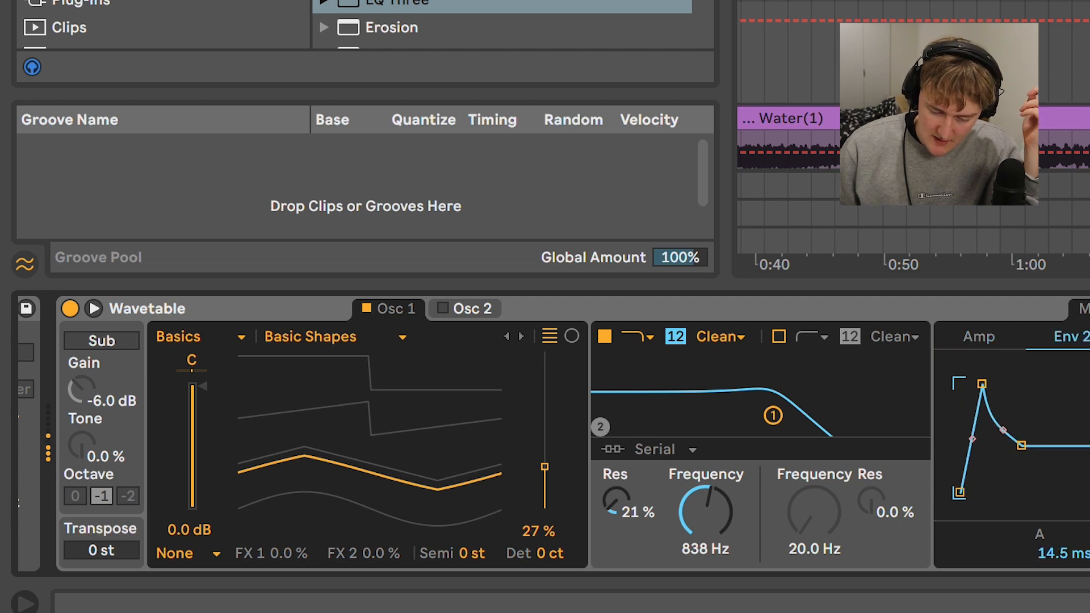
{"action": "scroll", "coordinate": [1077, 347], "scroll_direction": "right", "scroll_amount": 5}
Step: Inspect the lead's OTT settings, close the plug-in, review Kickstart 2 and EQ Eight, and hide the device chain
{"action": "left_click", "coordinate": [600, 452]}
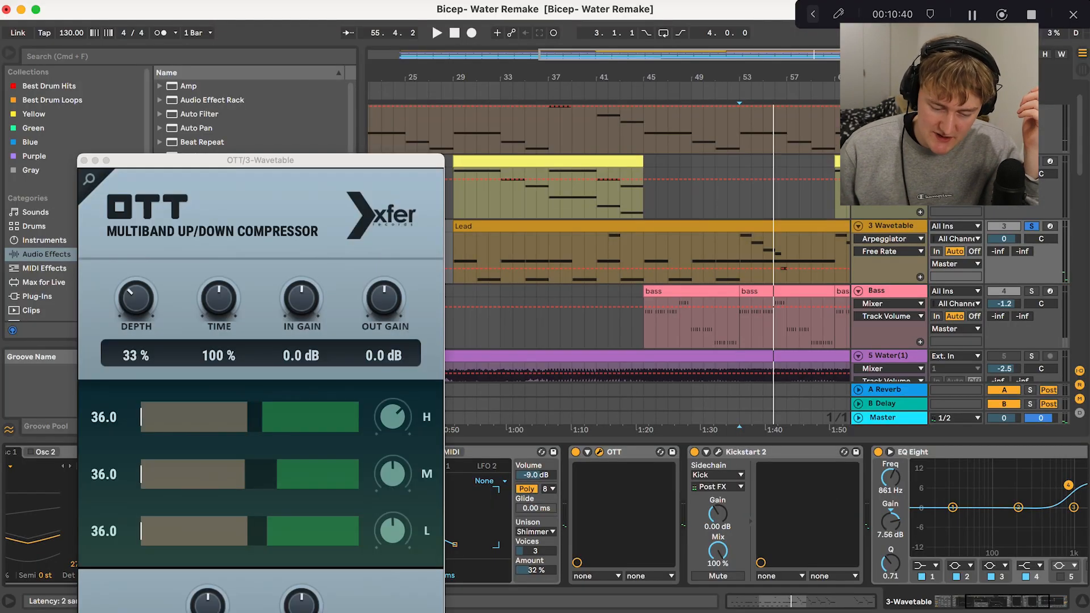
{"action": "left_click_drag", "start_coordinate": [261, 160], "coordinate": [256, 6]}
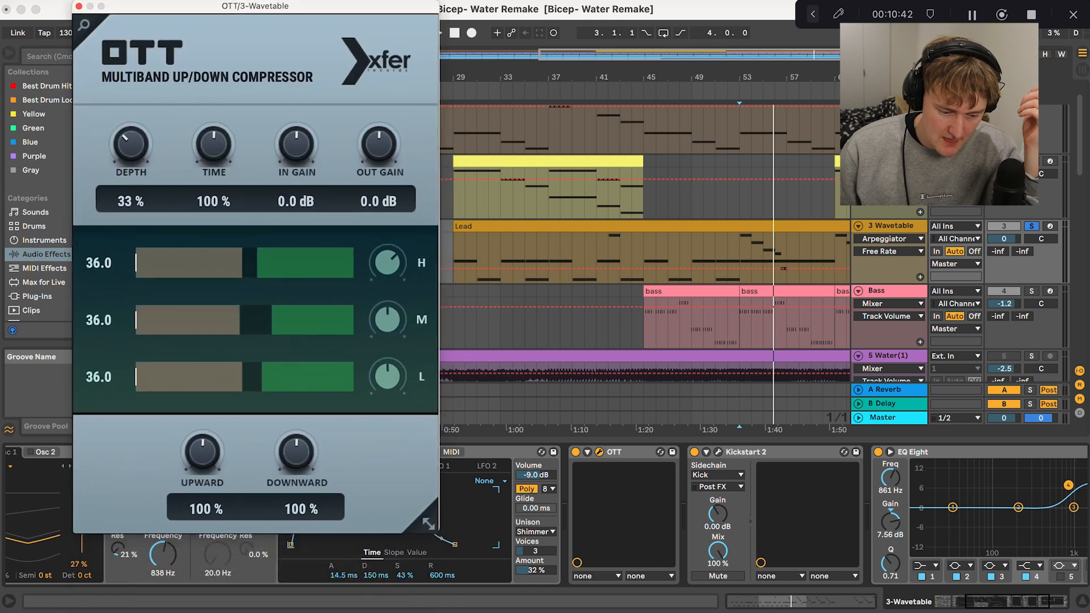
{"action": "left_click", "coordinate": [78, 6]}
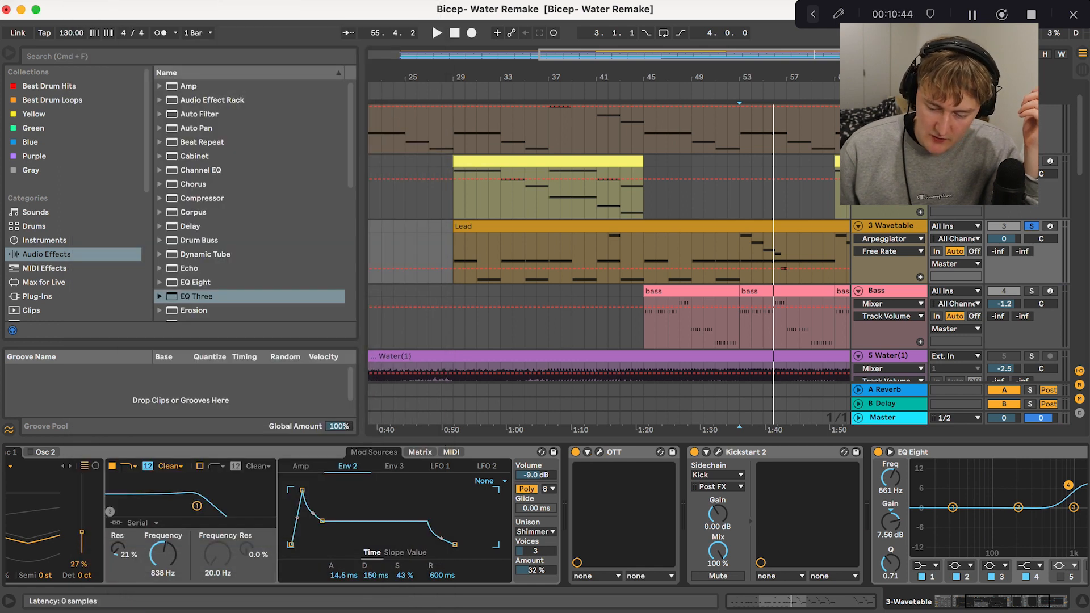
{"action": "scroll", "coordinate": [546, 516], "scroll_direction": "right", "scroll_amount": 5}
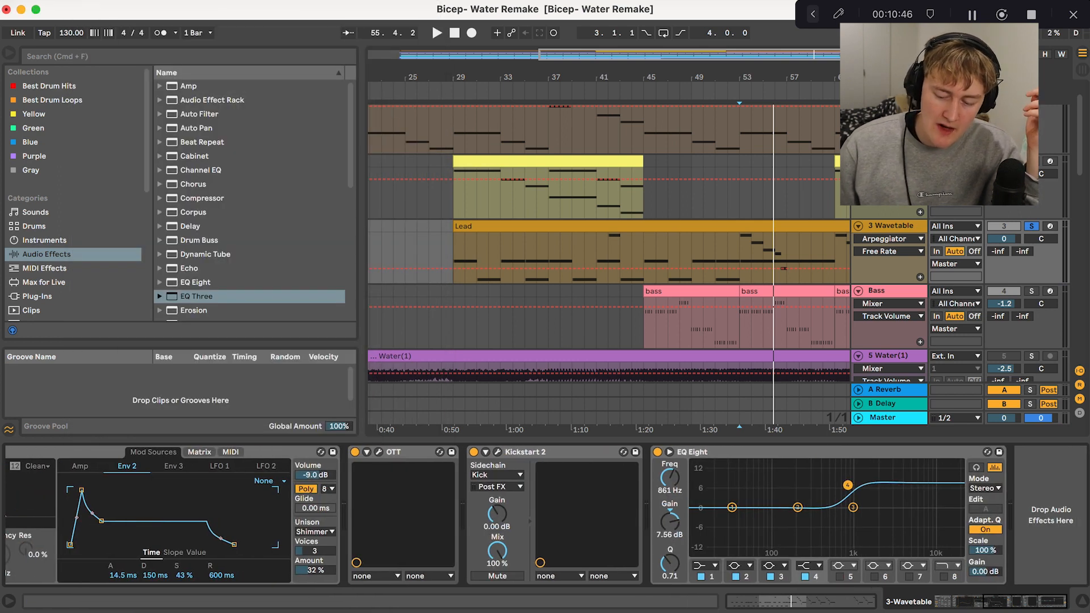
{"action": "left_click", "coordinate": [1082, 601]}
Step: Solo the Bass track, play its clip from bar 45 and stop playback
{"action": "scroll", "coordinate": [805, 436], "scroll_direction": "right", "scroll_amount": 2}
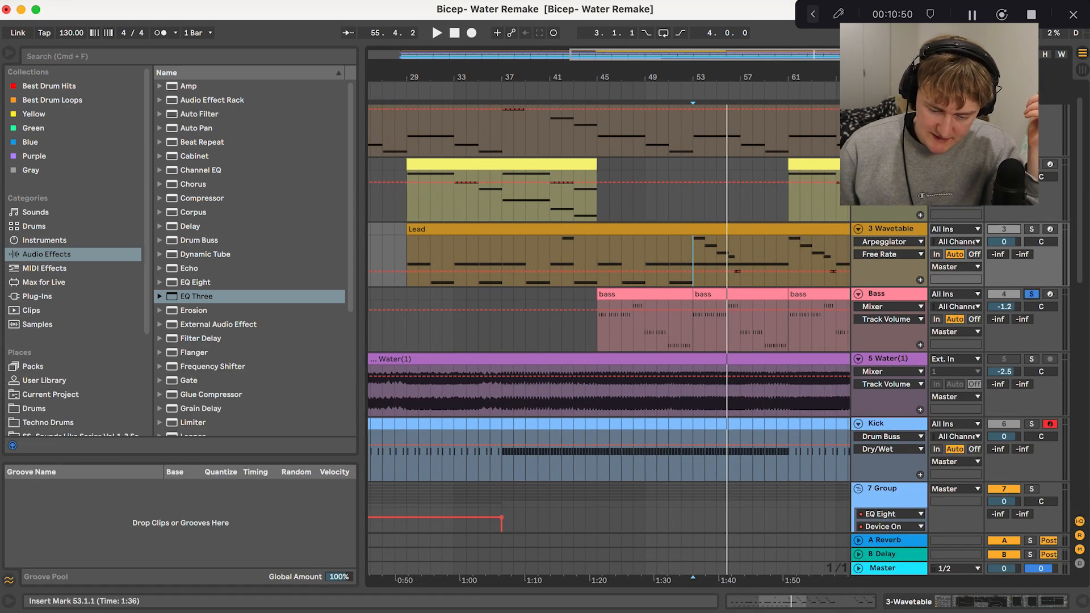
{"action": "left_click", "coordinate": [585, 326]}
{"action": "key", "text": "space"}
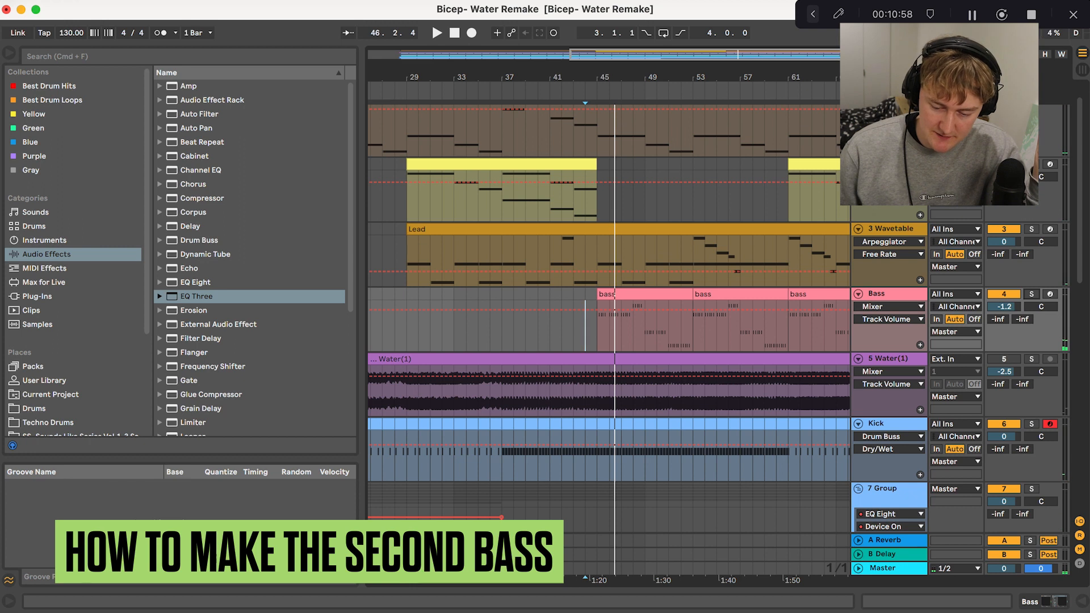
{"action": "left_click", "coordinate": [1032, 294]}
{"action": "key", "text": "space"}
{"action": "left_click", "coordinate": [599, 327]}
{"action": "key", "text": "space"}
{"action": "key", "text": "space"}
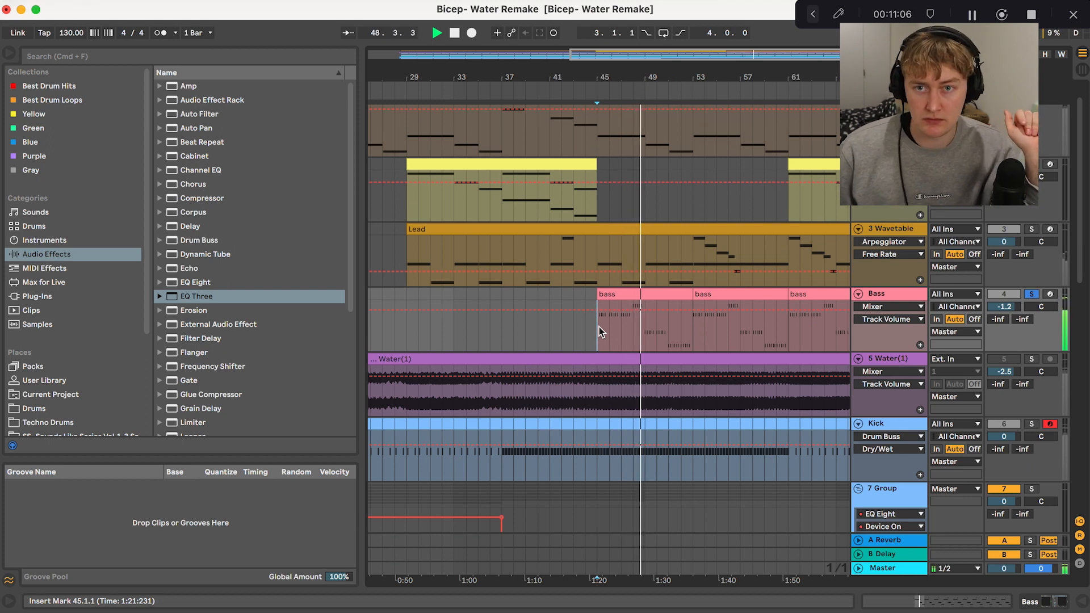
{"action": "key", "text": "space"}
Step: Open the Bass track's Serum "Bass- Water Donk" patch and inspect Osc A's wavetable category and Sync warp mode
{"action": "key", "text": "shift+Tab"}
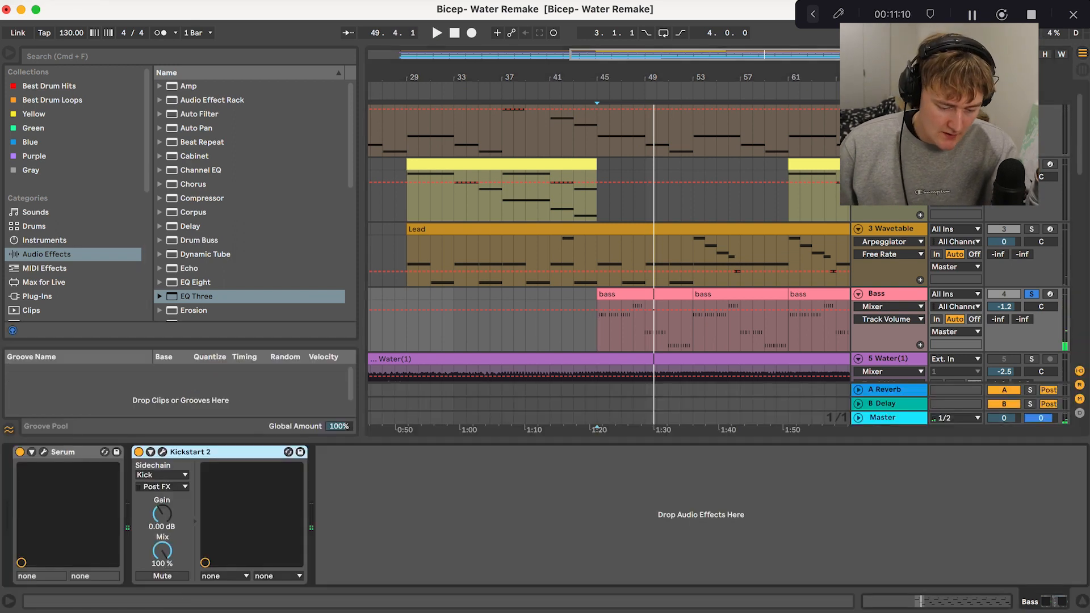
{"action": "left_click", "coordinate": [44, 453]}
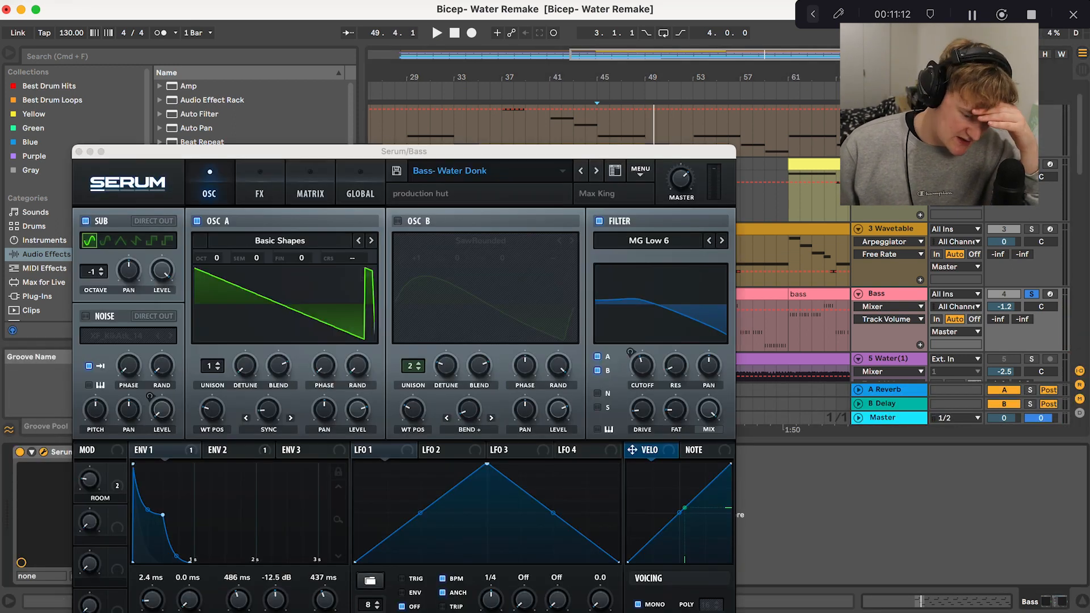
{"action": "left_click", "coordinate": [216, 243]}
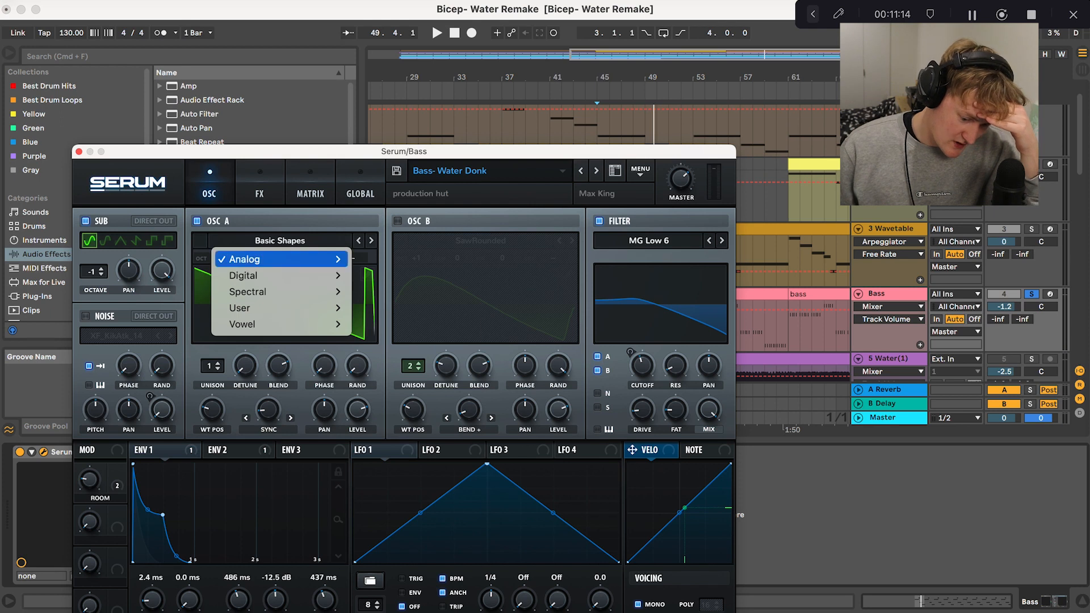
{"action": "mouse_move", "coordinate": [287, 262]}
{"action": "key", "text": "Escape"}
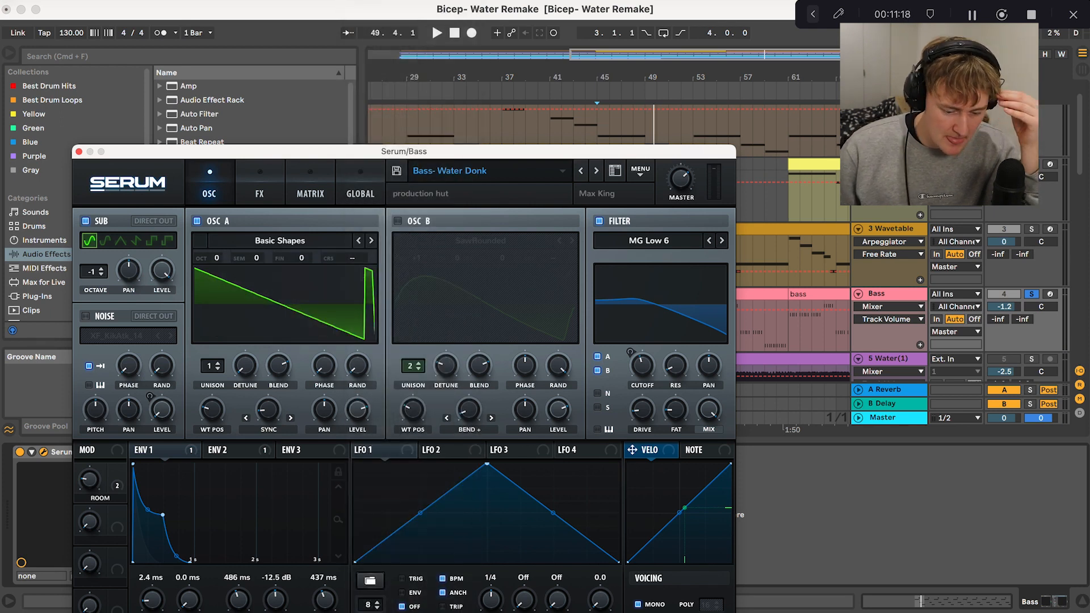
{"action": "left_click", "coordinate": [268, 430]}
{"action": "left_click", "coordinate": [268, 430]}
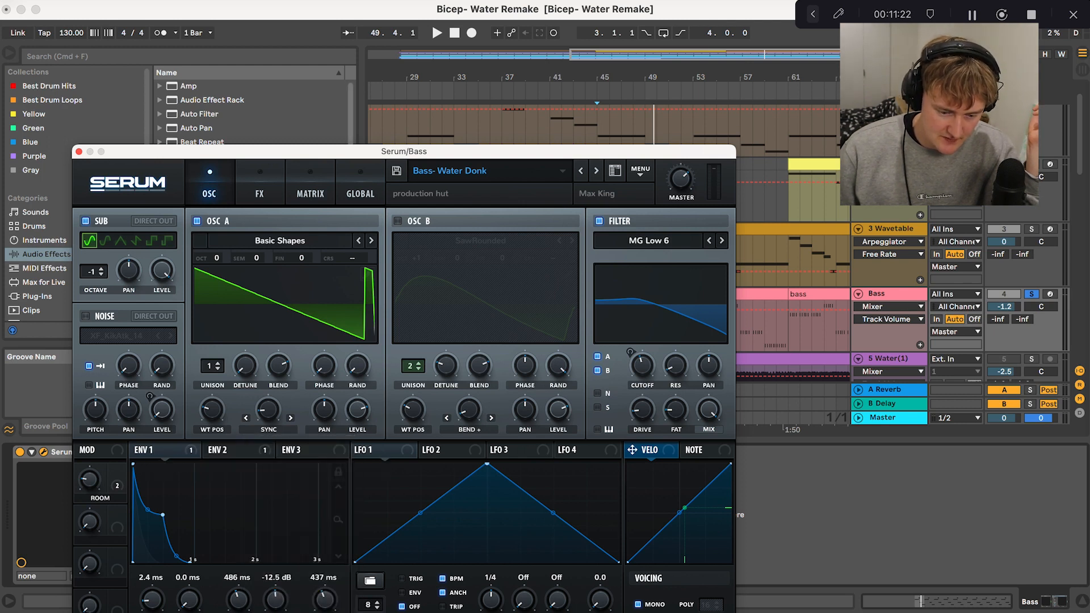
Step: Reposition the Serum window to show all its controls and inspect Osc A's warp mode options, keeping Sync (No Window)
{"action": "left_click_drag", "start_coordinate": [341, 152], "coordinate": [336, 27]}
{"action": "left_click", "coordinate": [264, 305]}
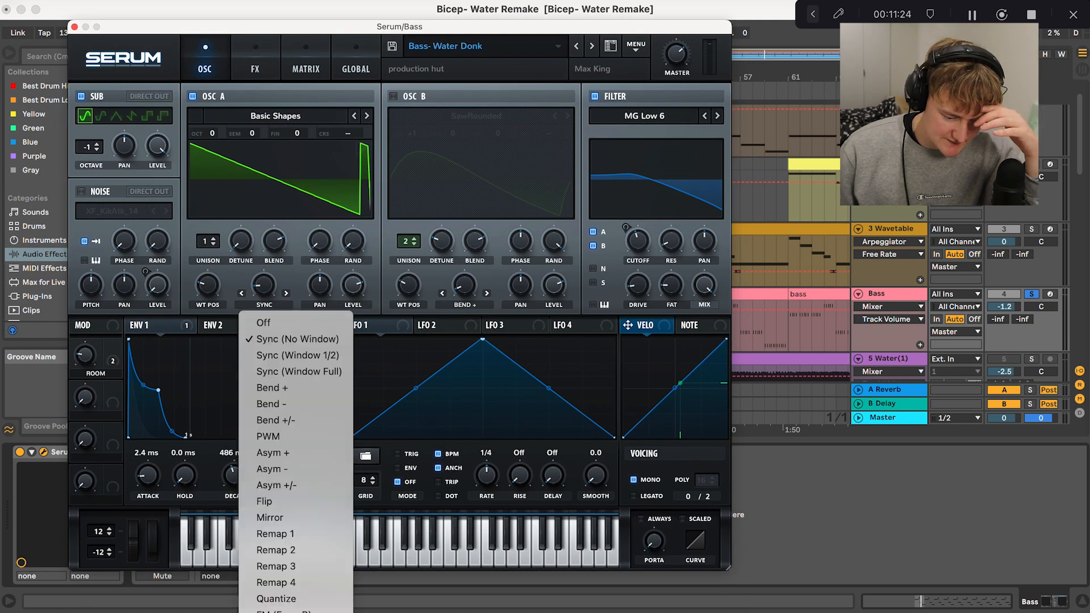
{"action": "left_click", "coordinate": [269, 308]}
{"action": "left_click", "coordinate": [268, 307]}
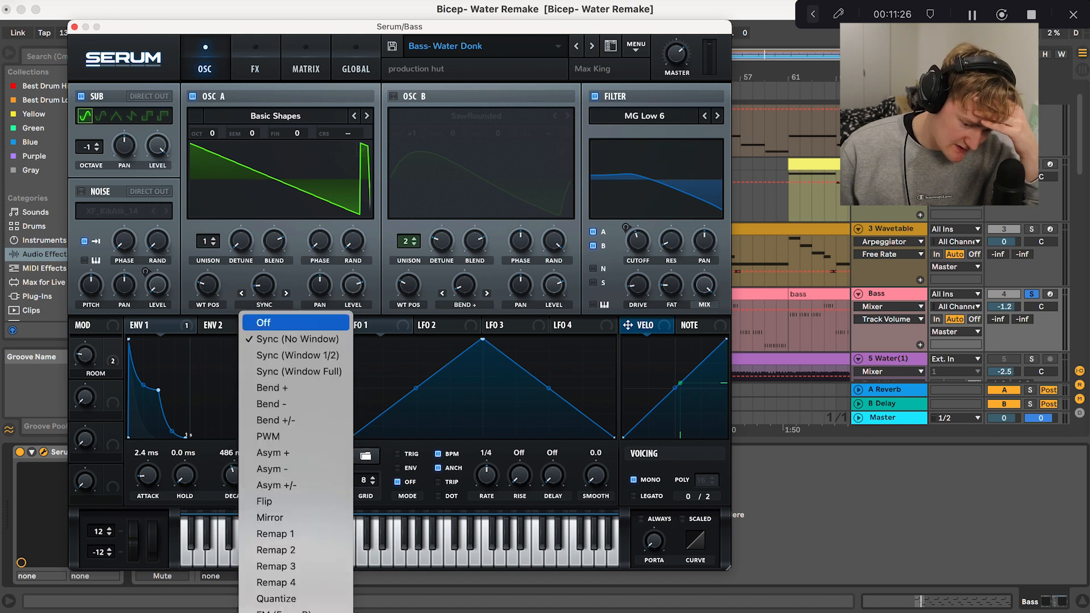
{"action": "left_click", "coordinate": [265, 306]}
Step: Set Osc A's Sync warp amount to about 1% and audition the bass with the sub oscillator off and back on
{"action": "left_click_drag", "start_coordinate": [263, 286], "coordinate": [263, 283]}
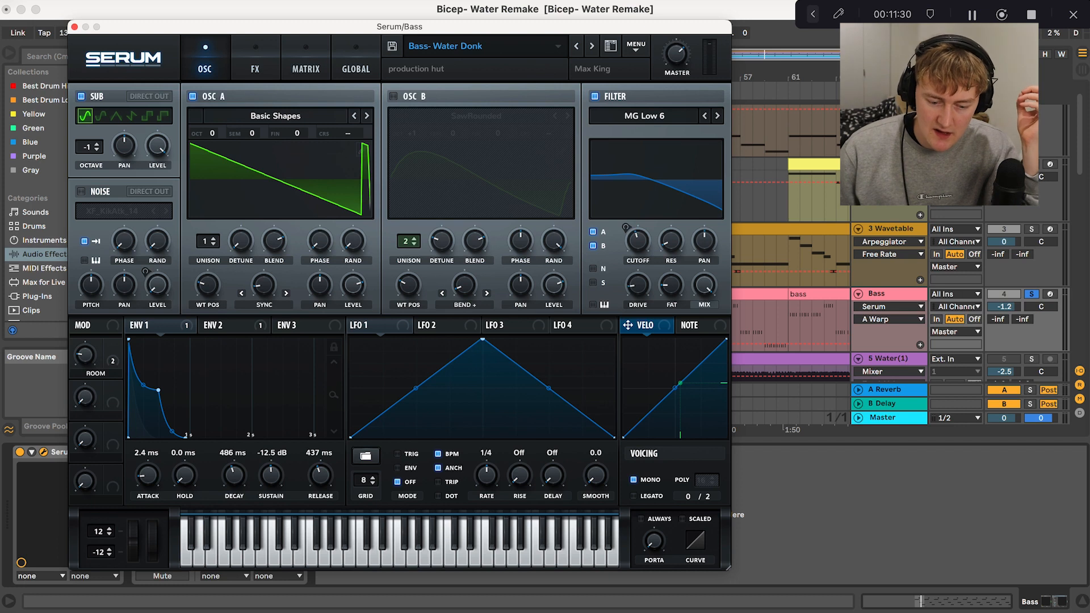
{"action": "left_click_drag", "start_coordinate": [264, 284], "coordinate": [264, 284]}
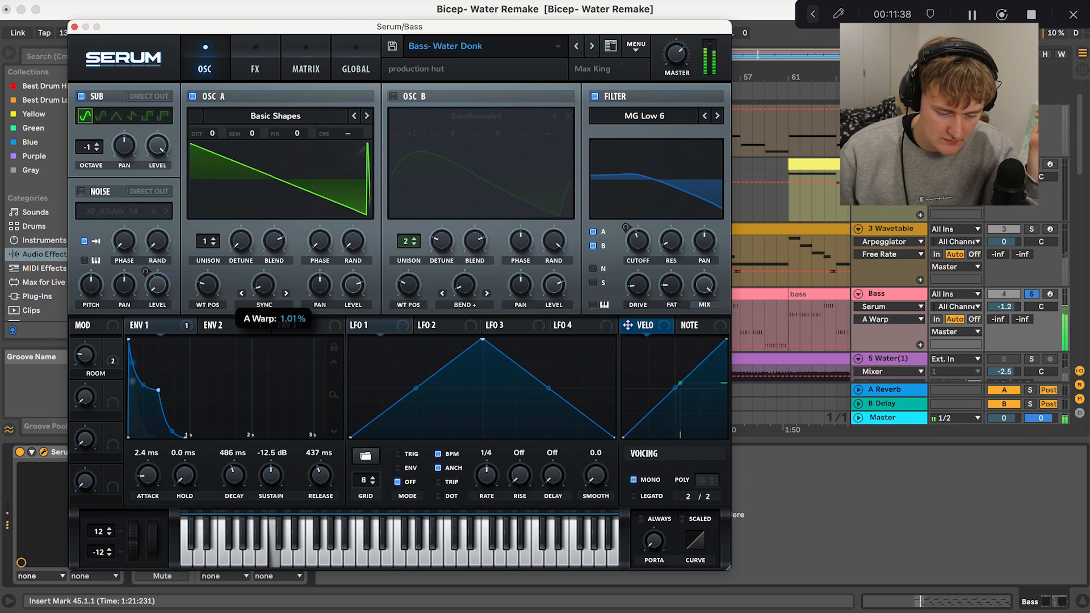
{"action": "left_click", "coordinate": [81, 96]}
{"action": "left_click", "coordinate": [81, 97]}
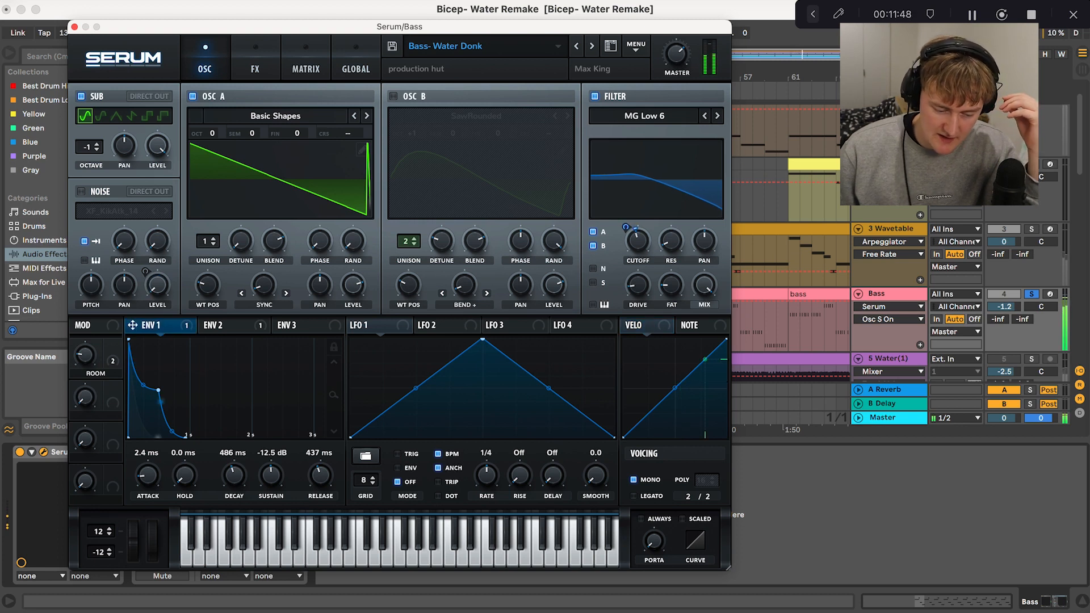
Step: Bypass the Reverb, Hyper/Dimension, Distortion, Compressor, Delay and EQ effects in Serum to hear the dry bass
{"action": "left_click", "coordinate": [238, 59]}
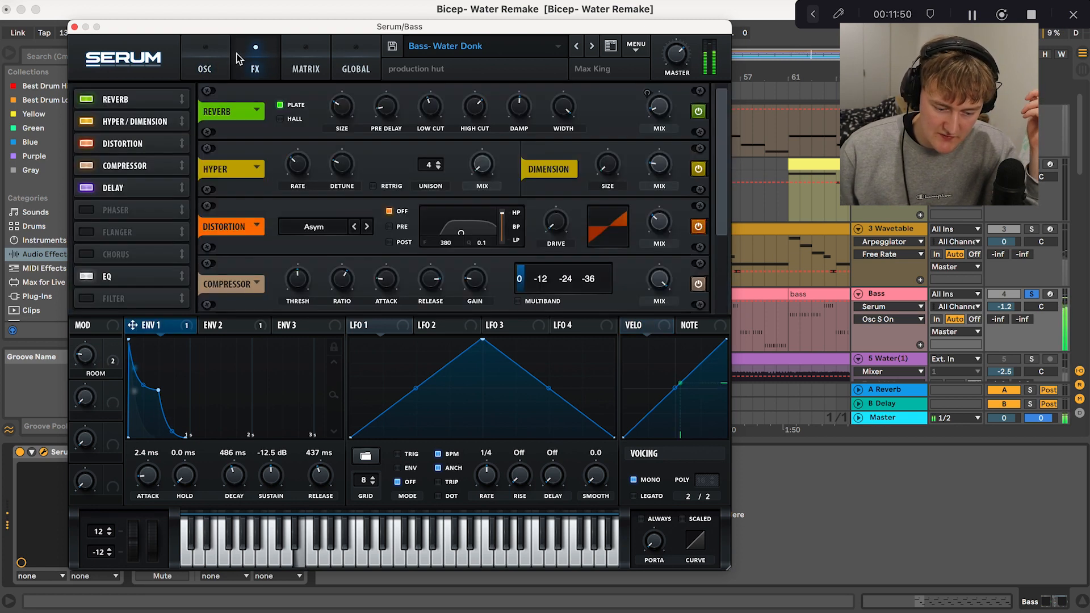
{"action": "left_click", "coordinate": [698, 111]}
{"action": "left_click", "coordinate": [699, 169]}
{"action": "left_click", "coordinate": [698, 227]}
{"action": "left_click", "coordinate": [698, 284]}
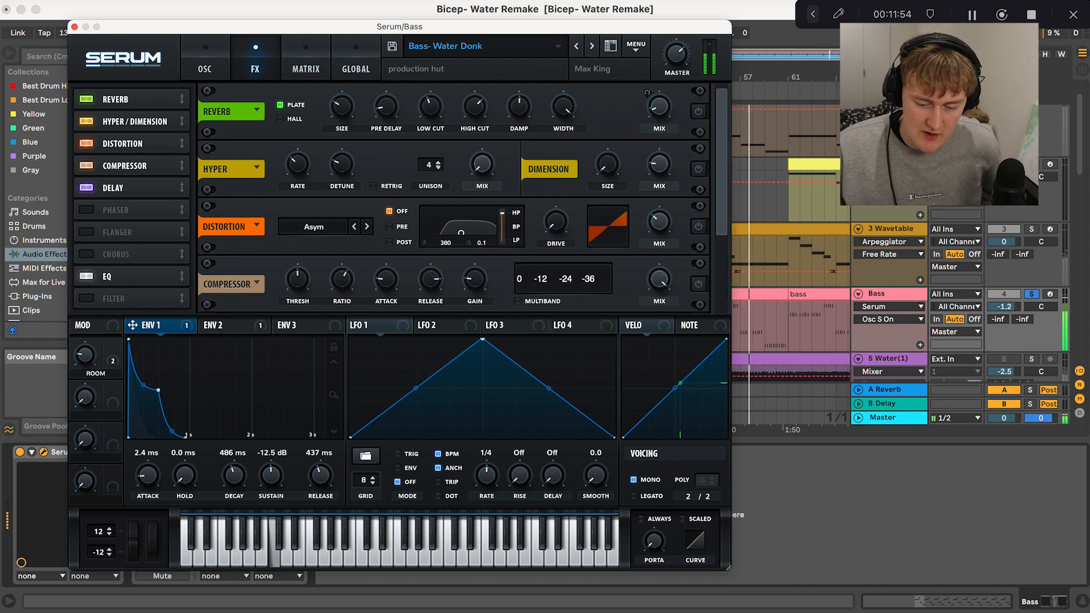
{"action": "scroll", "coordinate": [454, 199], "scroll_direction": "down", "scroll_amount": 3}
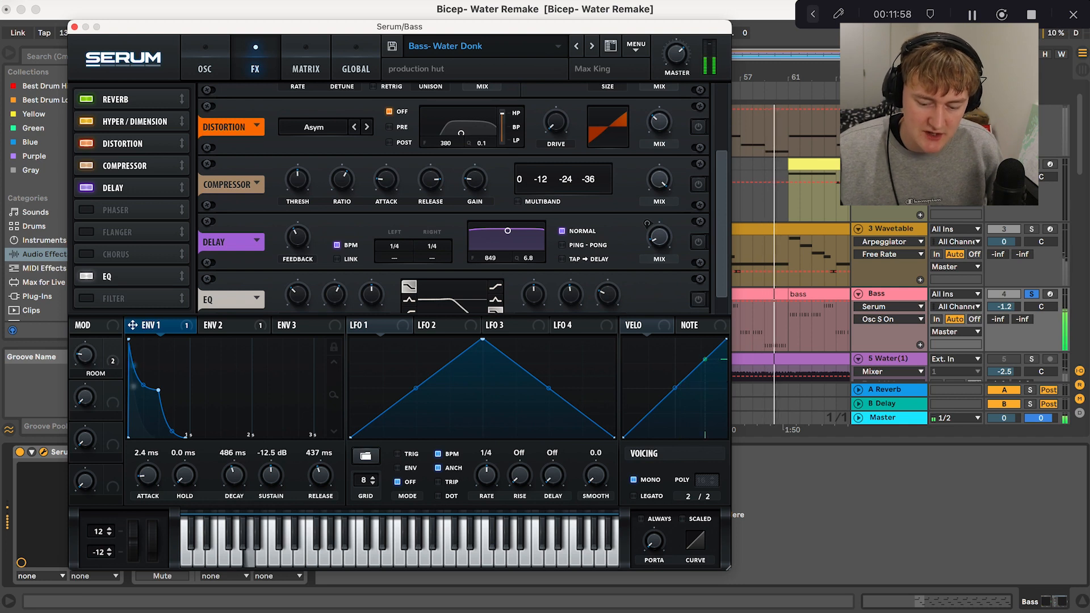
Step: Turn the EQ, Delay, Compressor and Distortion effects back on one at a time while the bass plays
{"action": "left_click", "coordinate": [698, 300]}
{"action": "left_click", "coordinate": [699, 242]}
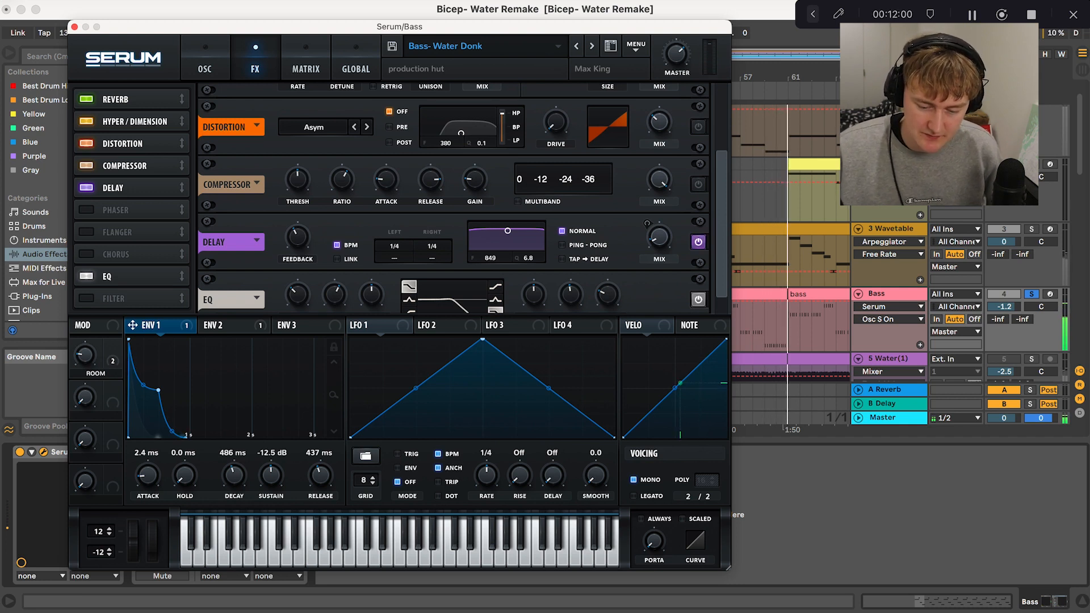
{"action": "scroll", "coordinate": [455, 198], "scroll_direction": "up", "scroll_amount": 2}
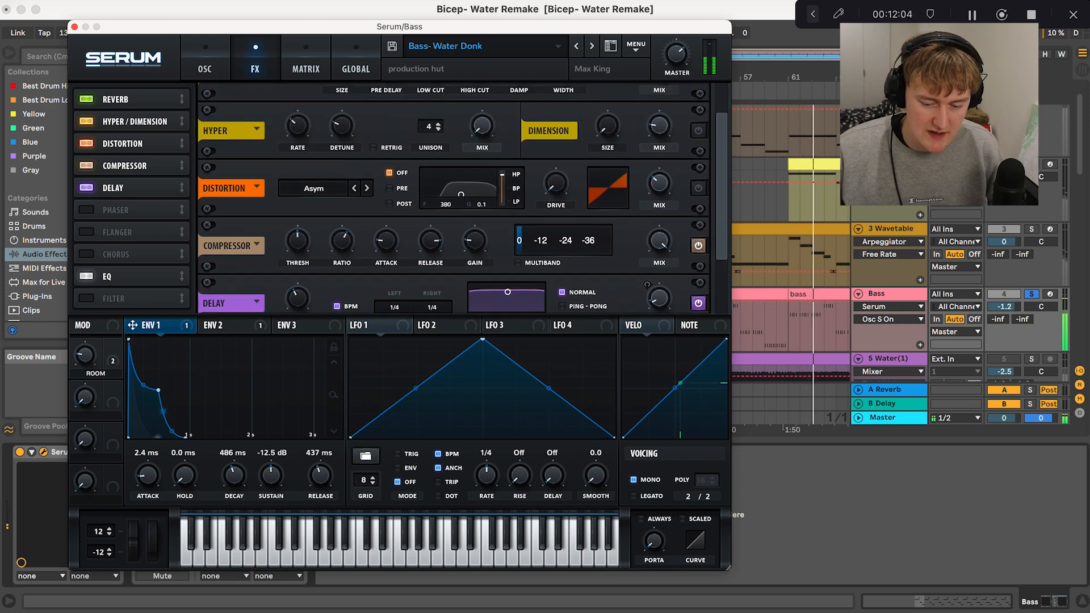
{"action": "left_click", "coordinate": [698, 188]}
{"action": "scroll", "coordinate": [699, 188], "scroll_direction": "down", "scroll_amount": 1}
{"action": "scroll", "coordinate": [699, 181], "scroll_direction": "up", "scroll_amount": 3}
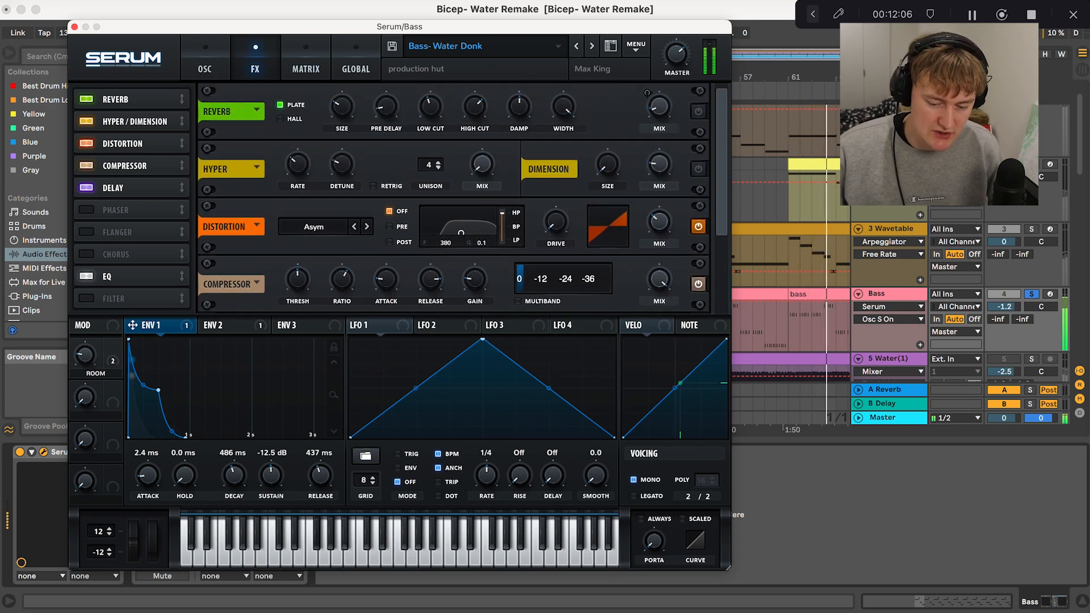
Step: Turn Hyper/Dimension and Reverb back on and check the Reverb's mix amount
{"action": "left_click", "coordinate": [699, 170]}
{"action": "left_click", "coordinate": [699, 112]}
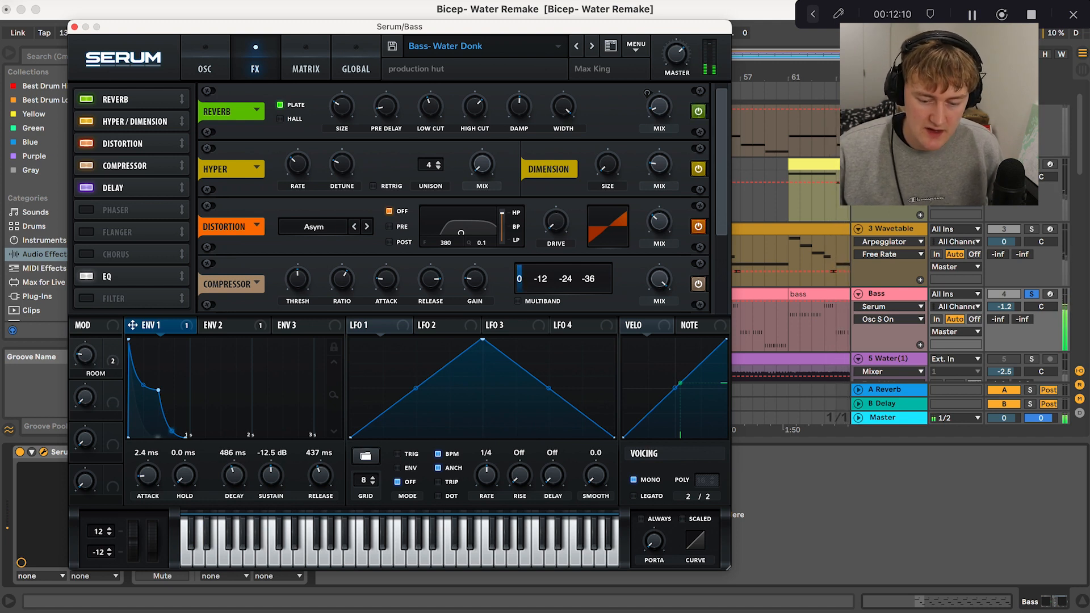
{"action": "left_click", "coordinate": [660, 106]}
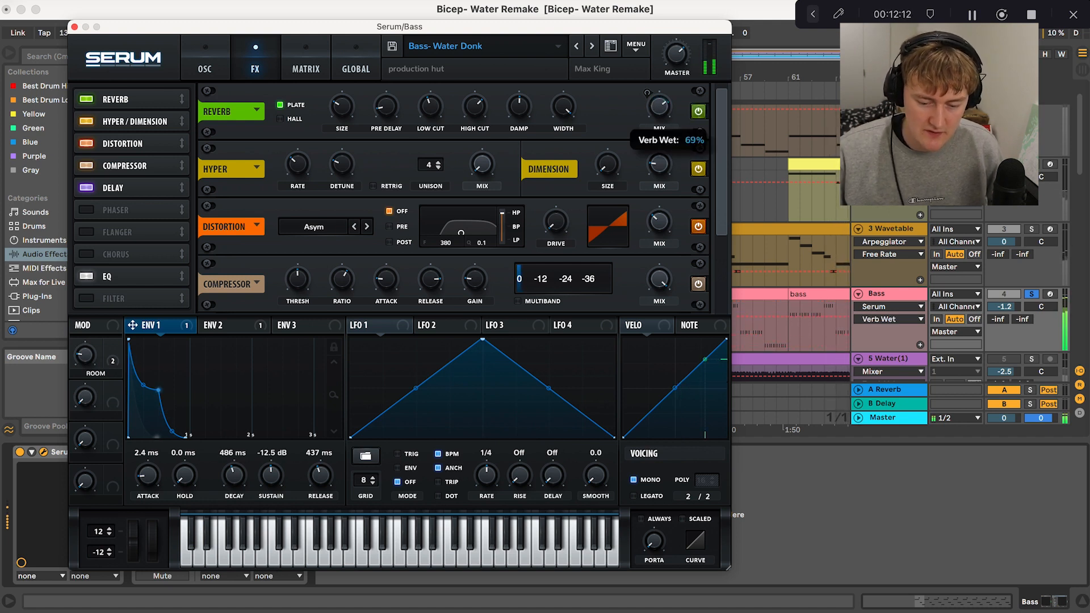
{"action": "left_click_drag", "start_coordinate": [660, 106], "coordinate": [659, 170]}
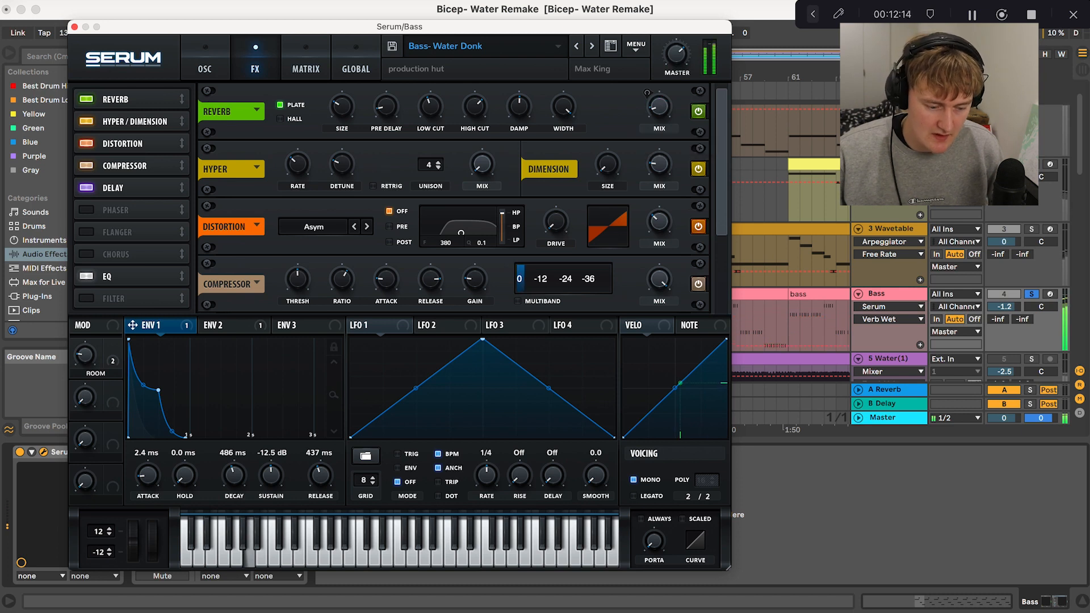